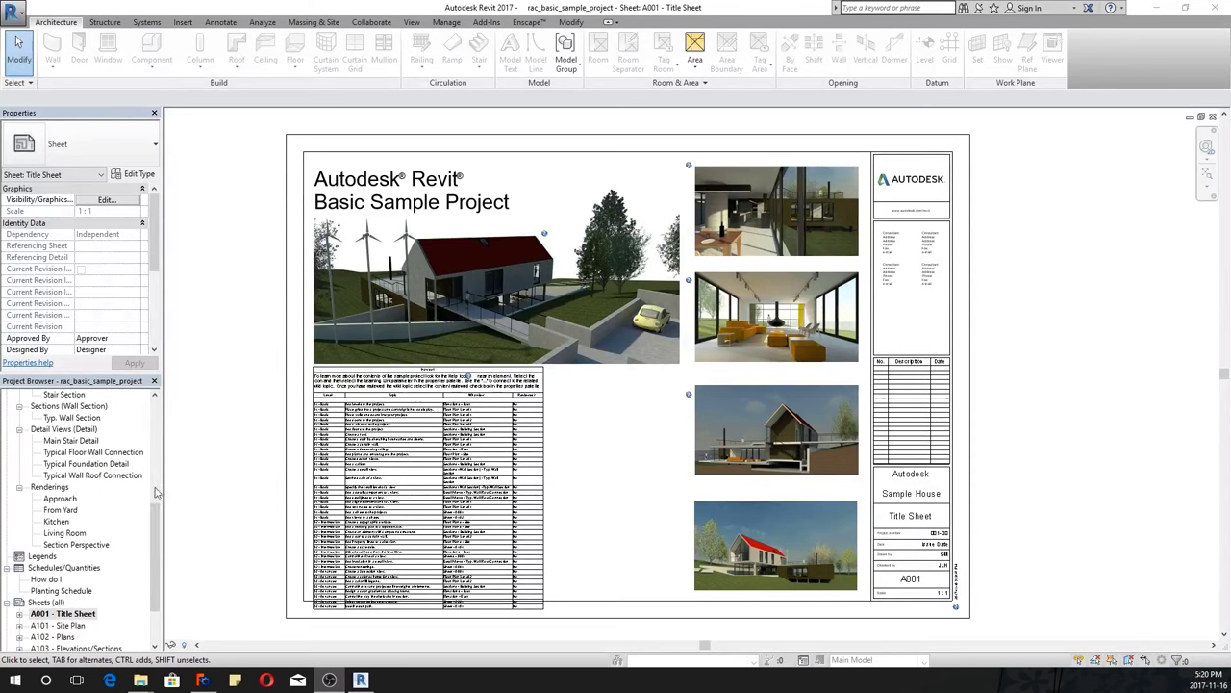
Step: Open the default {3D} view of the sample project
scroll(70, 481, up, 3)
scroll(68, 420, up, 3)
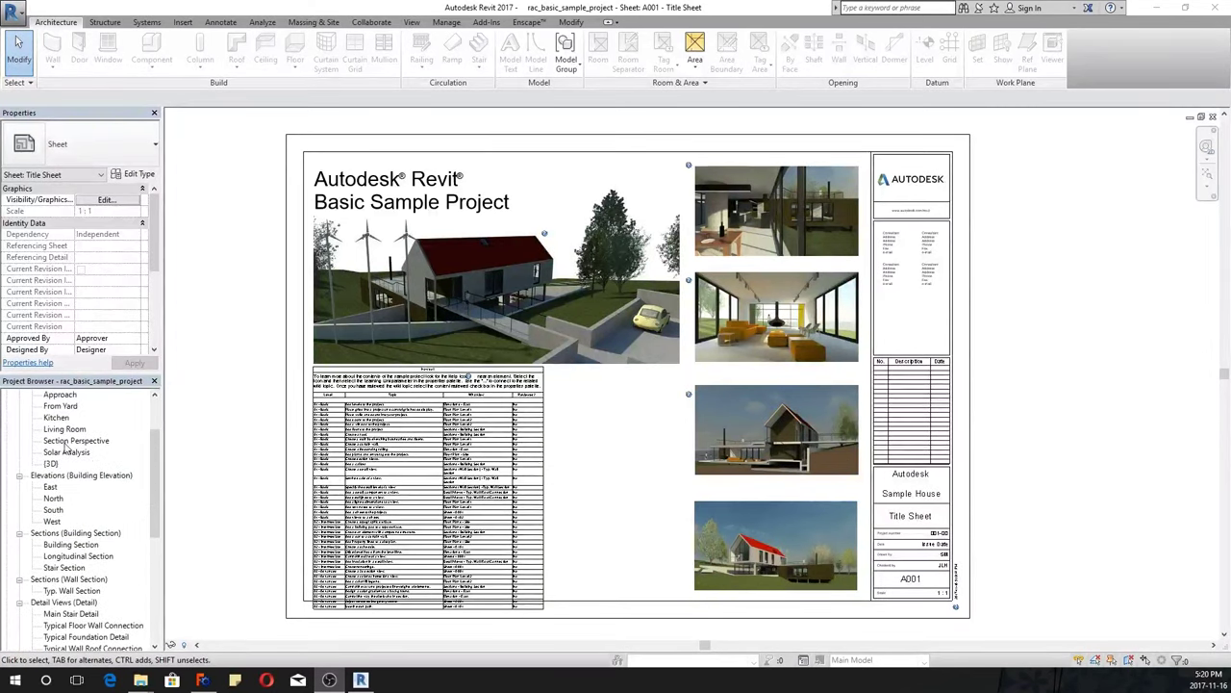
double_click(51, 464)
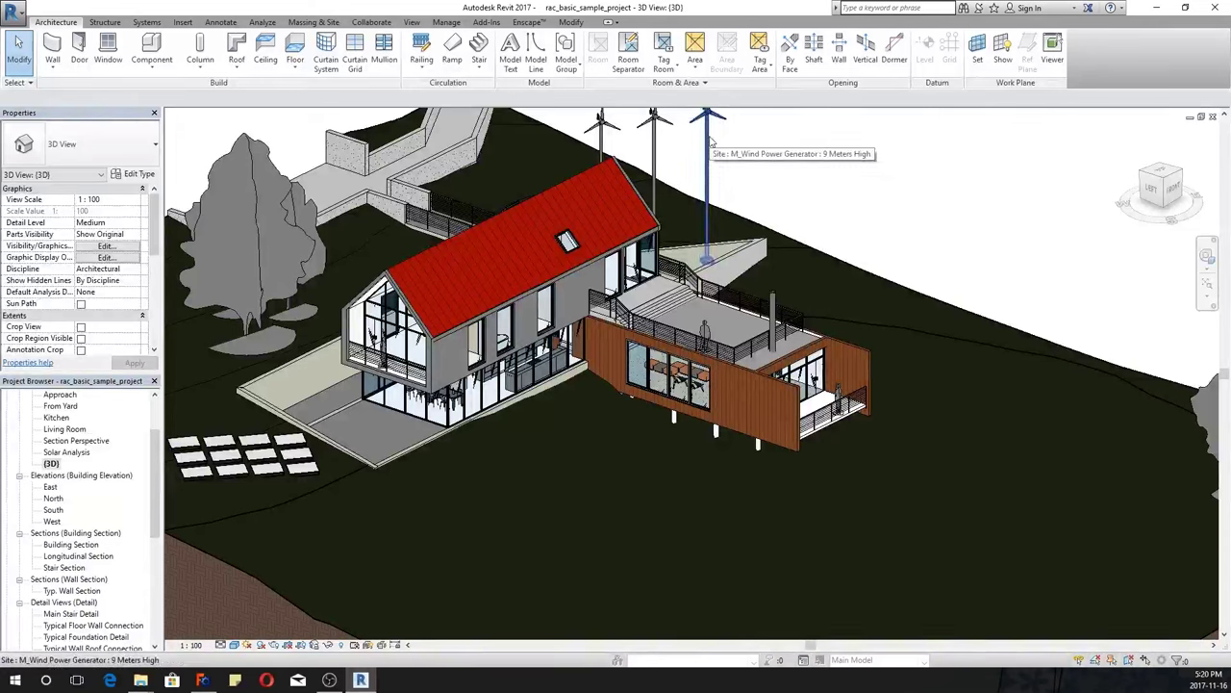
Step: Examine the house in 3D, including the dining furniture behind the ground-floor curtain wall, the upper balcony and the red roof
shift+middle_drag(722, 138, 441, 450)
scroll(441, 450, up, 5)
scroll(440, 450, up, 5)
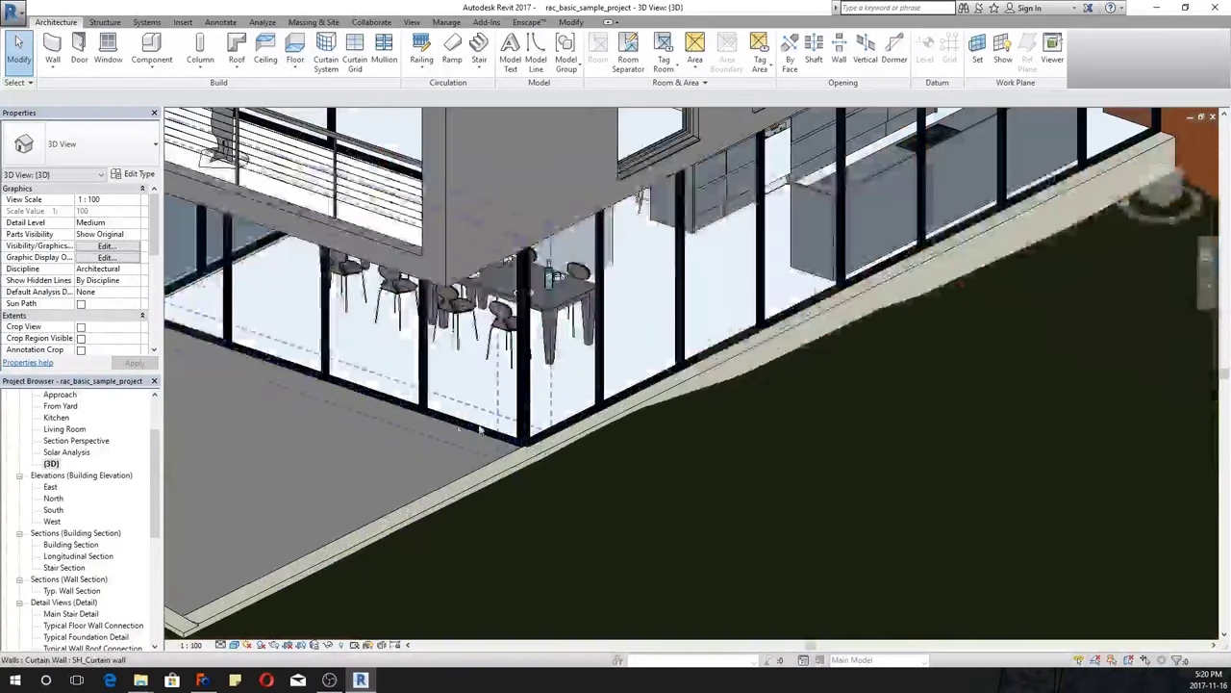
scroll(553, 453, down, 1)
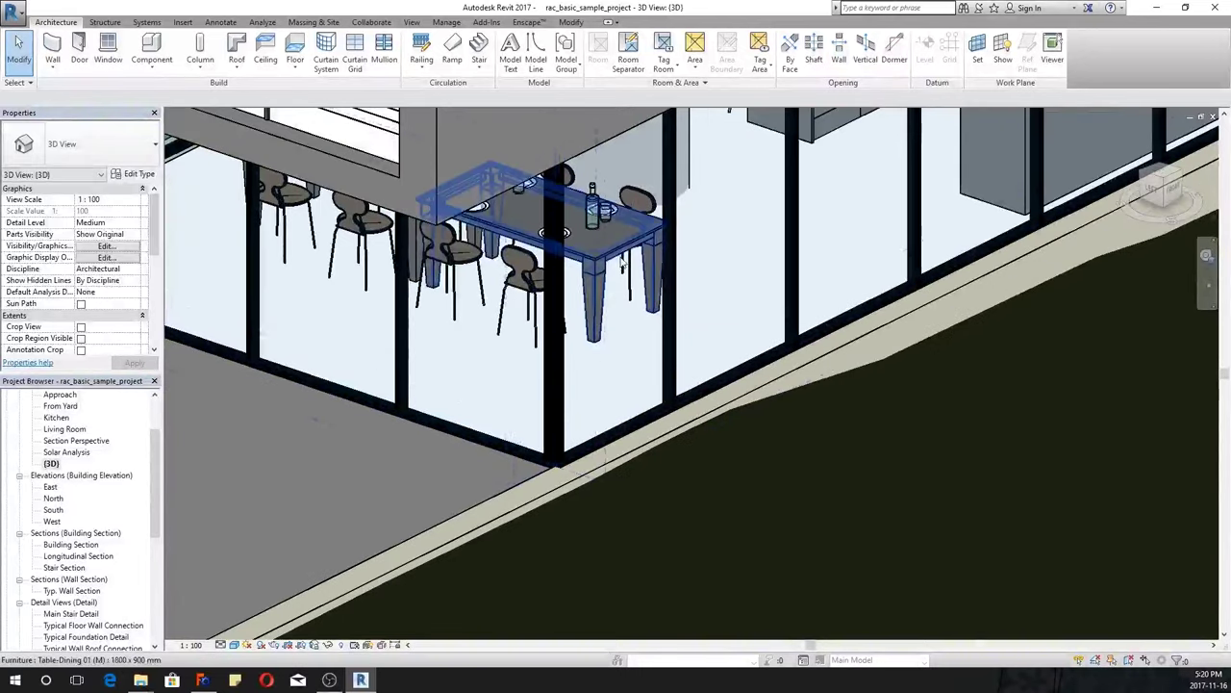
scroll(543, 234, up, 3)
scroll(409, 308, down, 10)
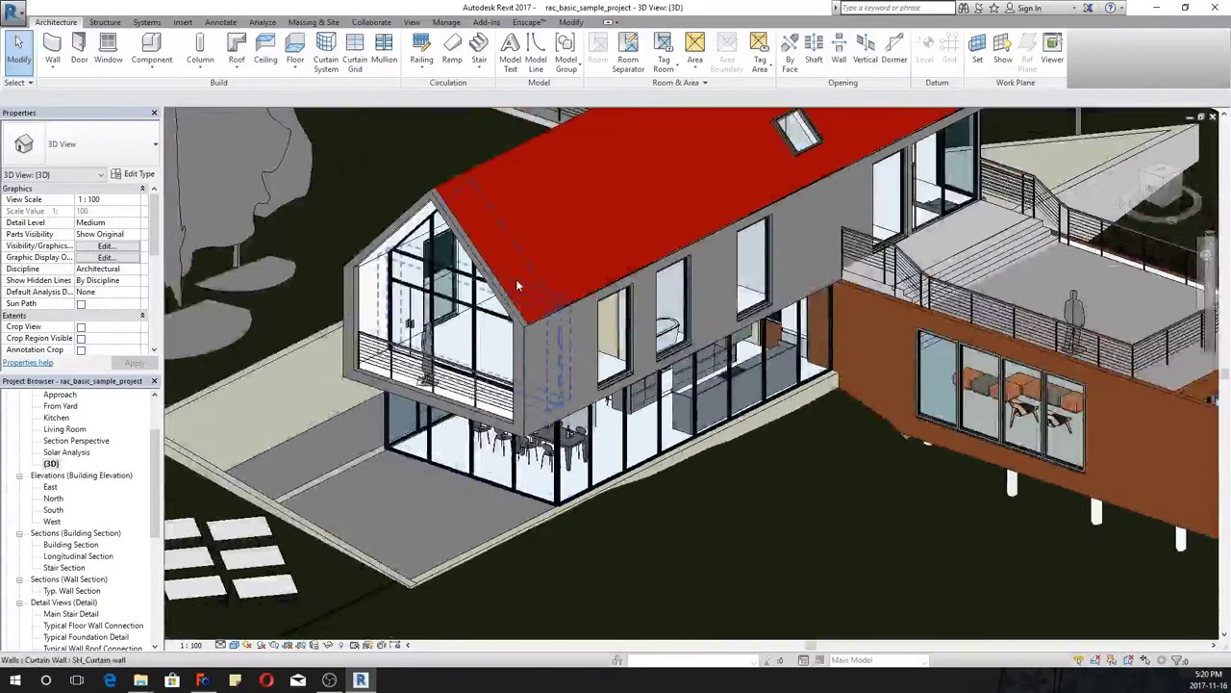
scroll(461, 332, up, 5)
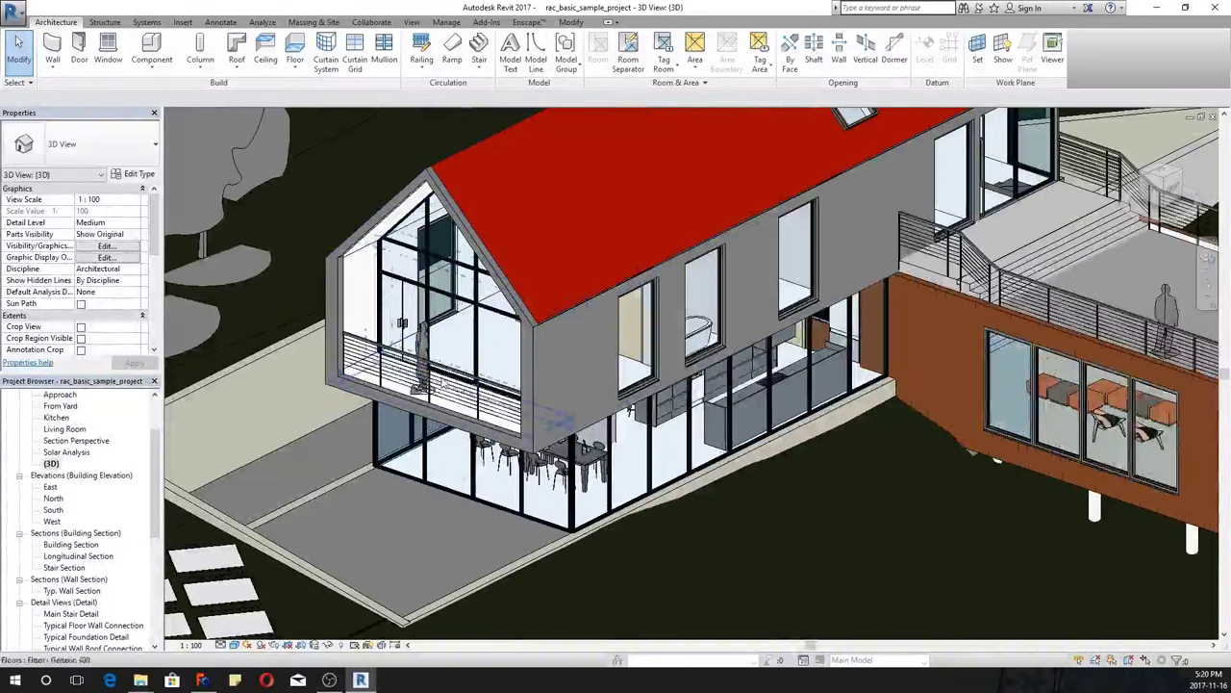
scroll(462, 332, down, 3)
scroll(252, 567, down, 6)
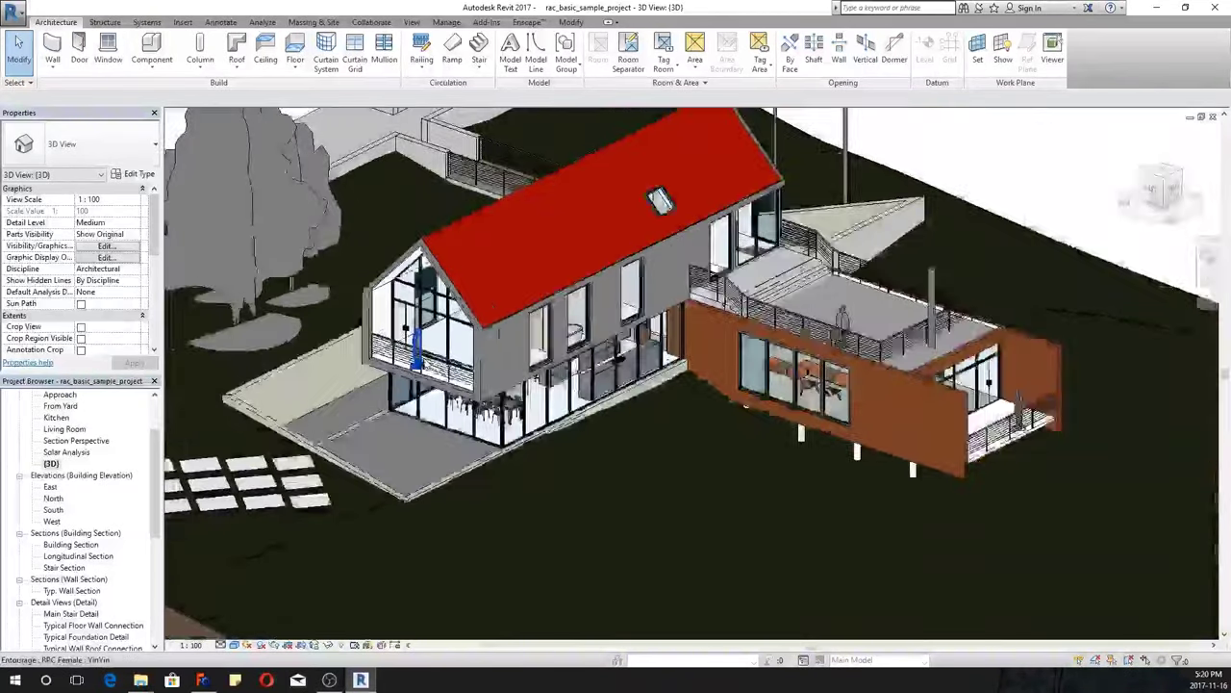
scroll(252, 566, up, 2)
Step: Select the topography surface to inspect the terrain and the foundation columns under the timber-clad wing, and clear the selection
click(236, 588)
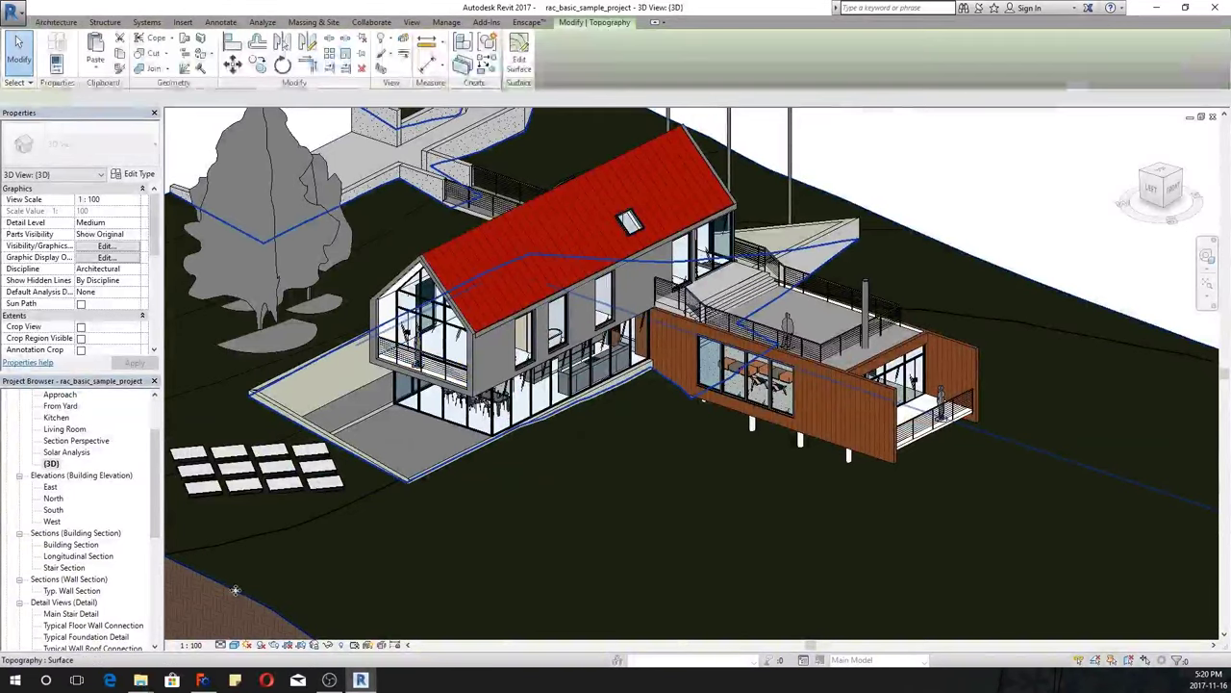
scroll(784, 310, up, 5)
scroll(616, 253, down, 4)
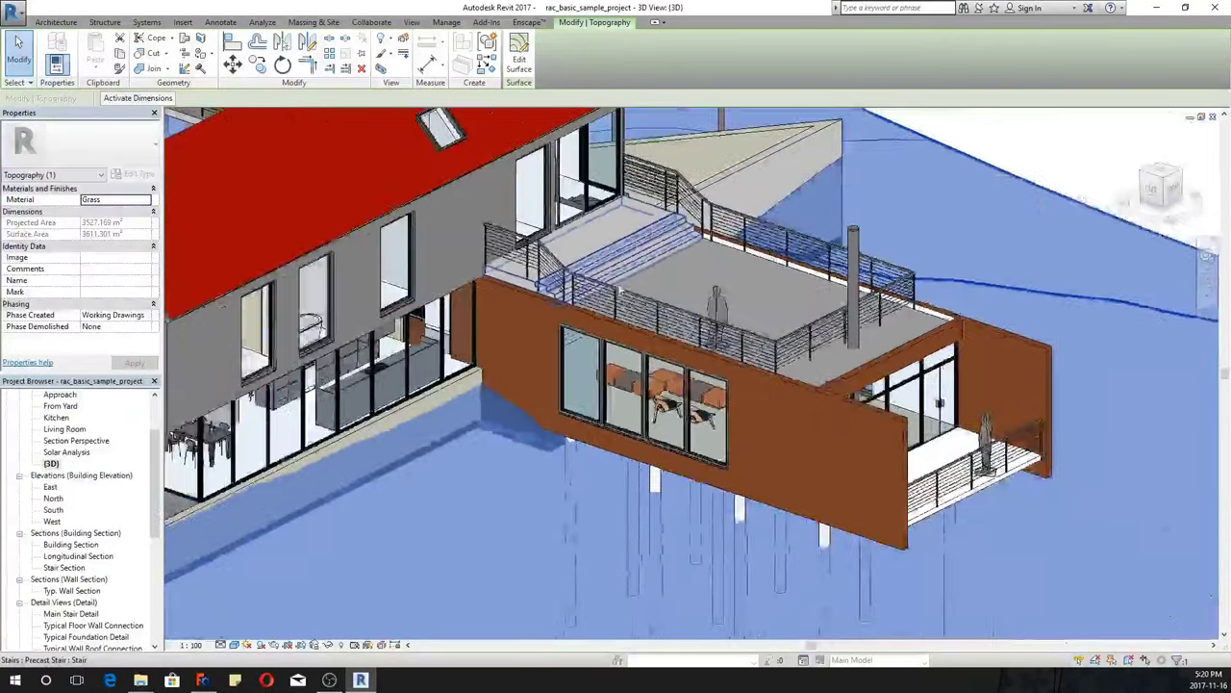
scroll(671, 390, up, 6)
scroll(670, 387, down, 6)
scroll(625, 460, down, 6)
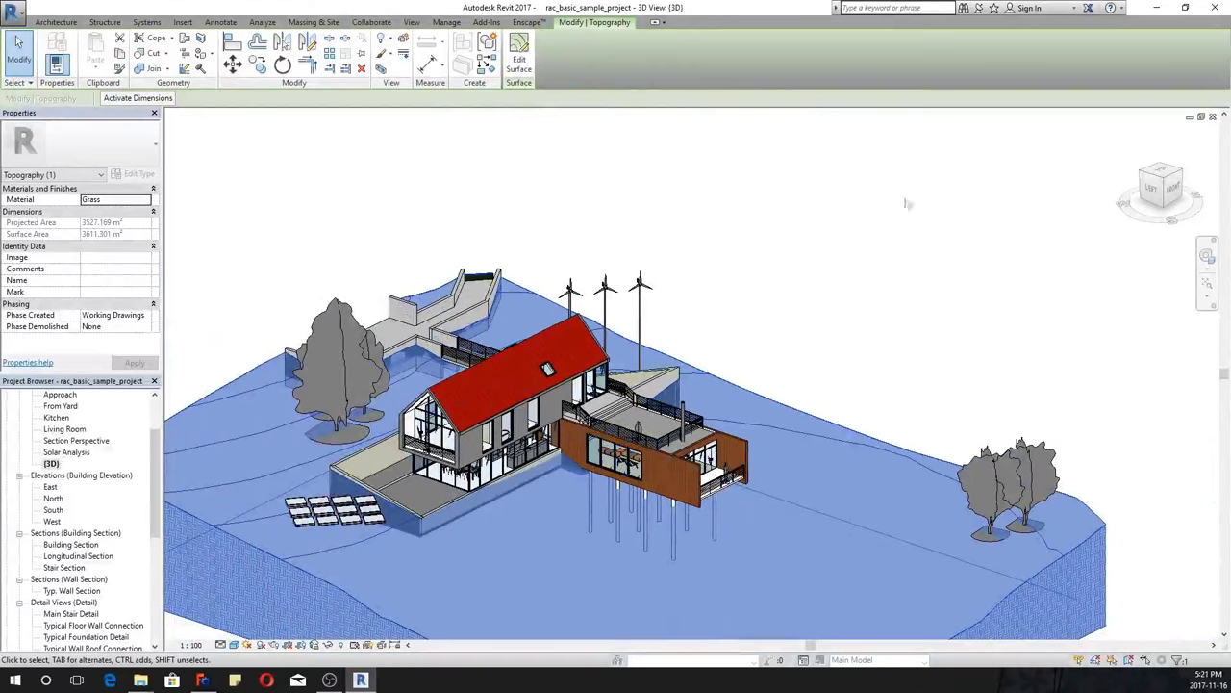
middle_drag(592, 346, 676, 233)
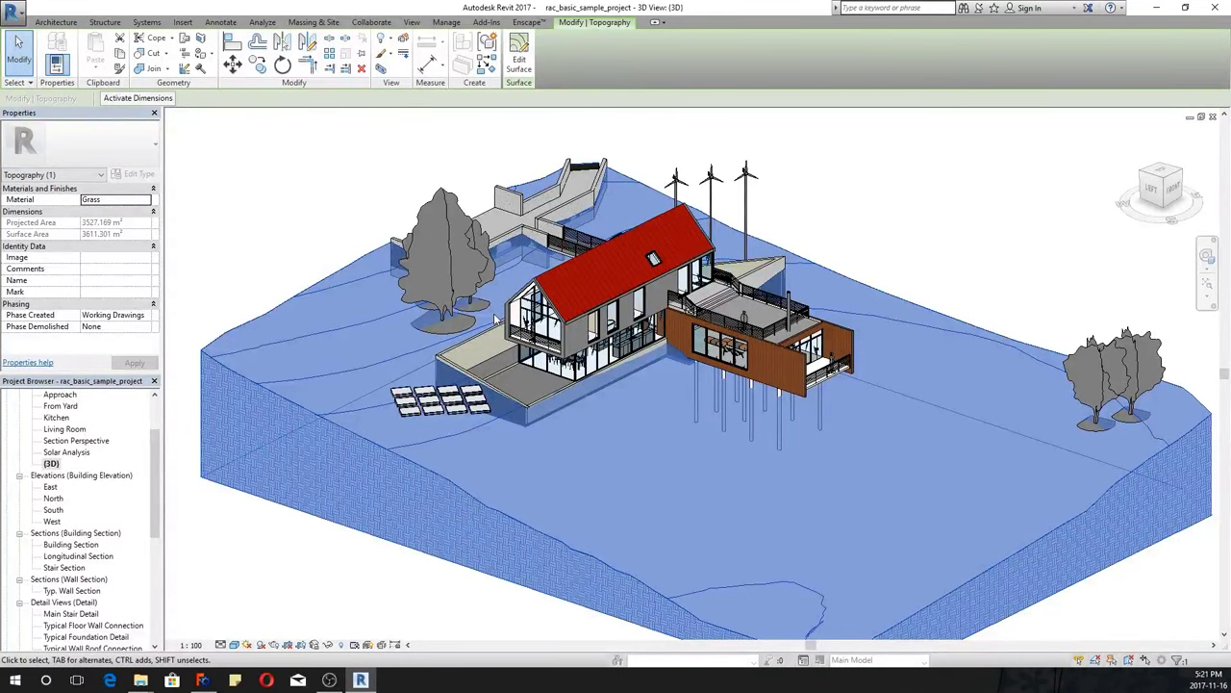
click(256, 187)
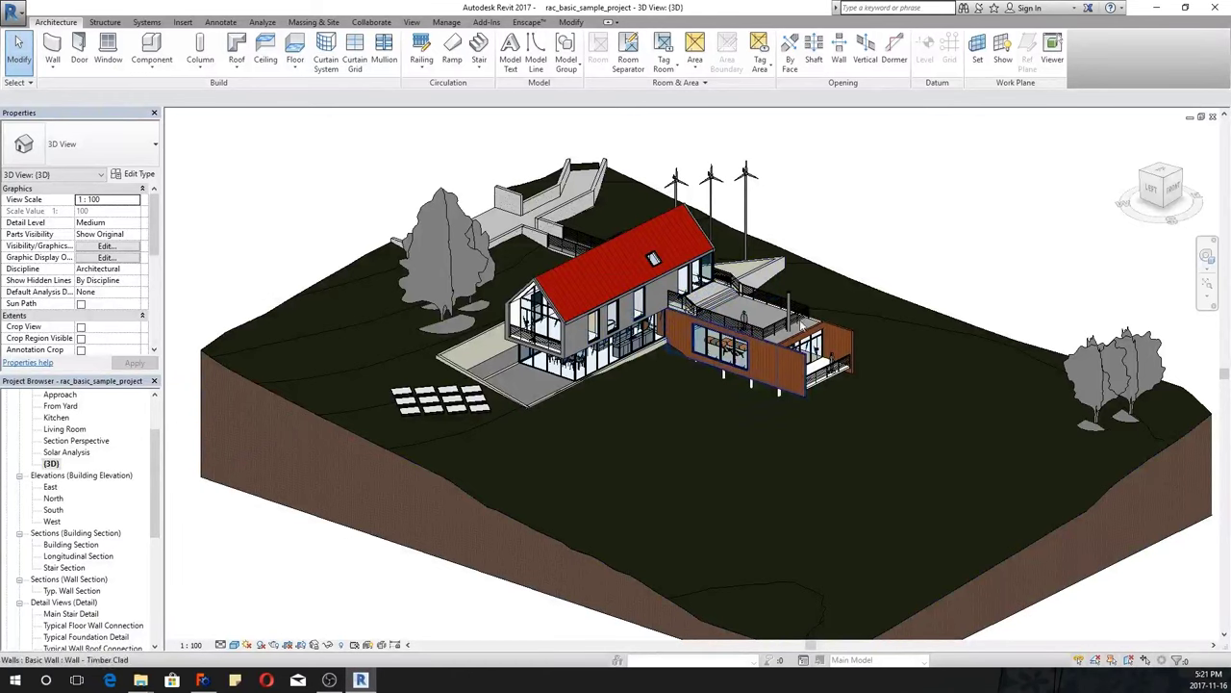
Step: Examine the timber-clad wing with its roof terrace, and the whole site around the house
scroll(690, 301, up, 1)
scroll(677, 252, up, 5)
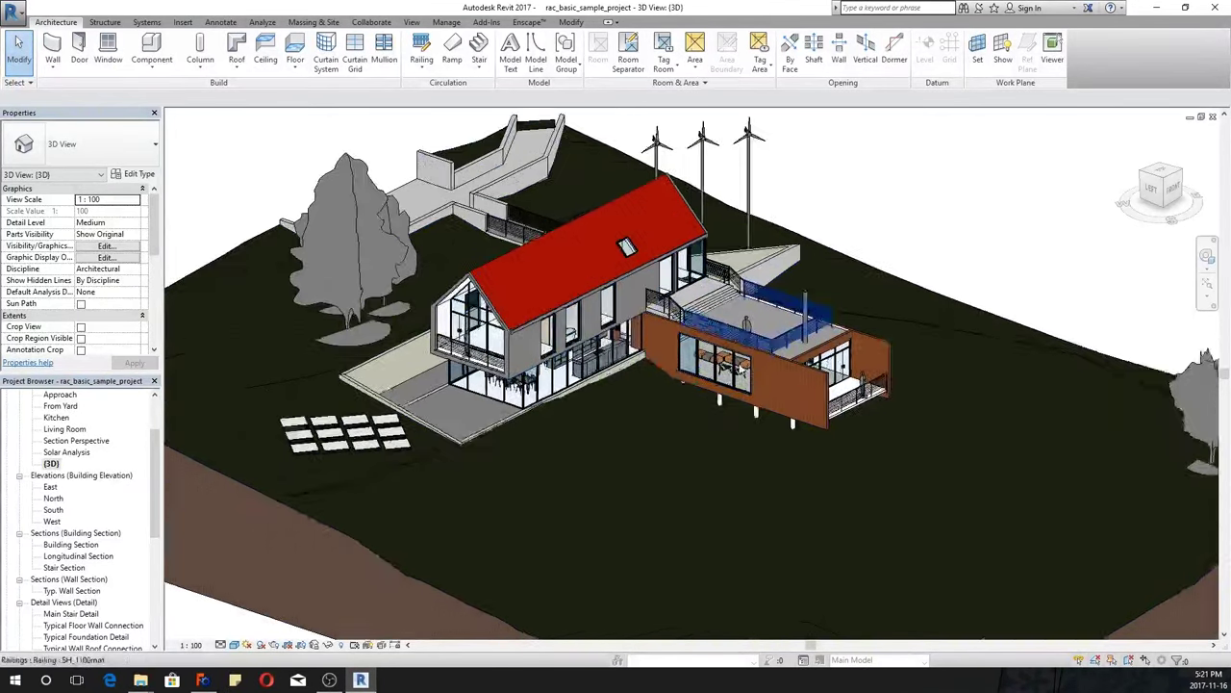
scroll(693, 375, down, 5)
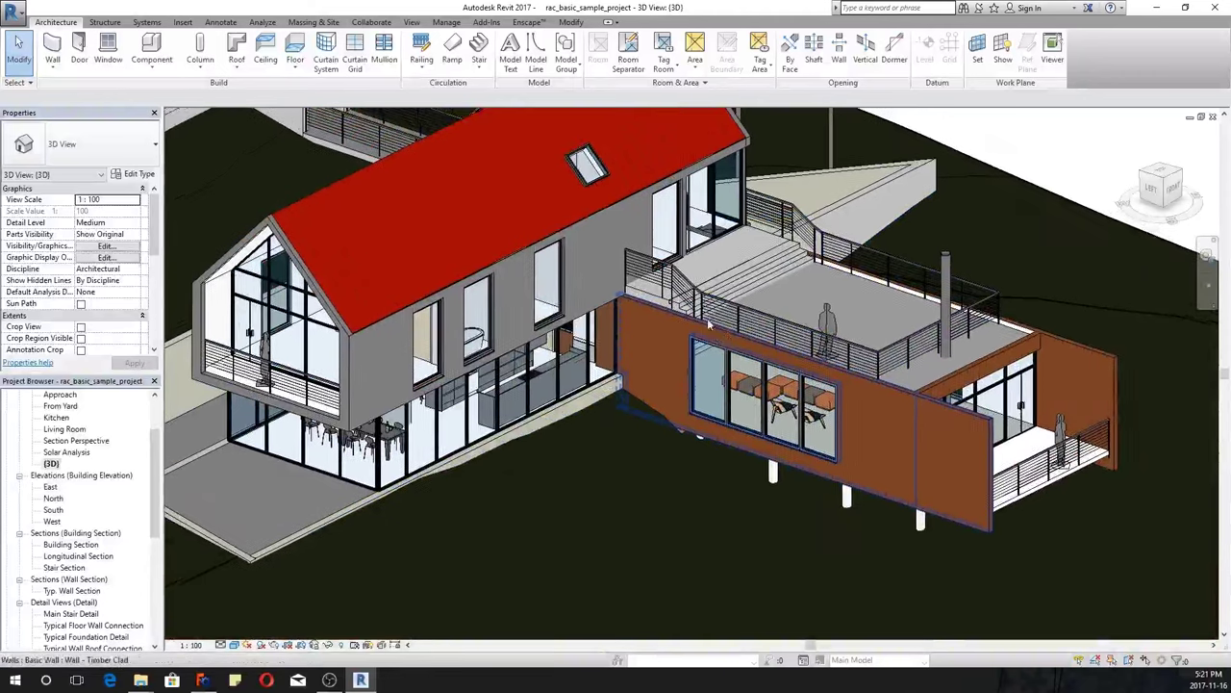
scroll(693, 375, up, 6)
scroll(522, 329, down, 6)
scroll(523, 329, down, 2)
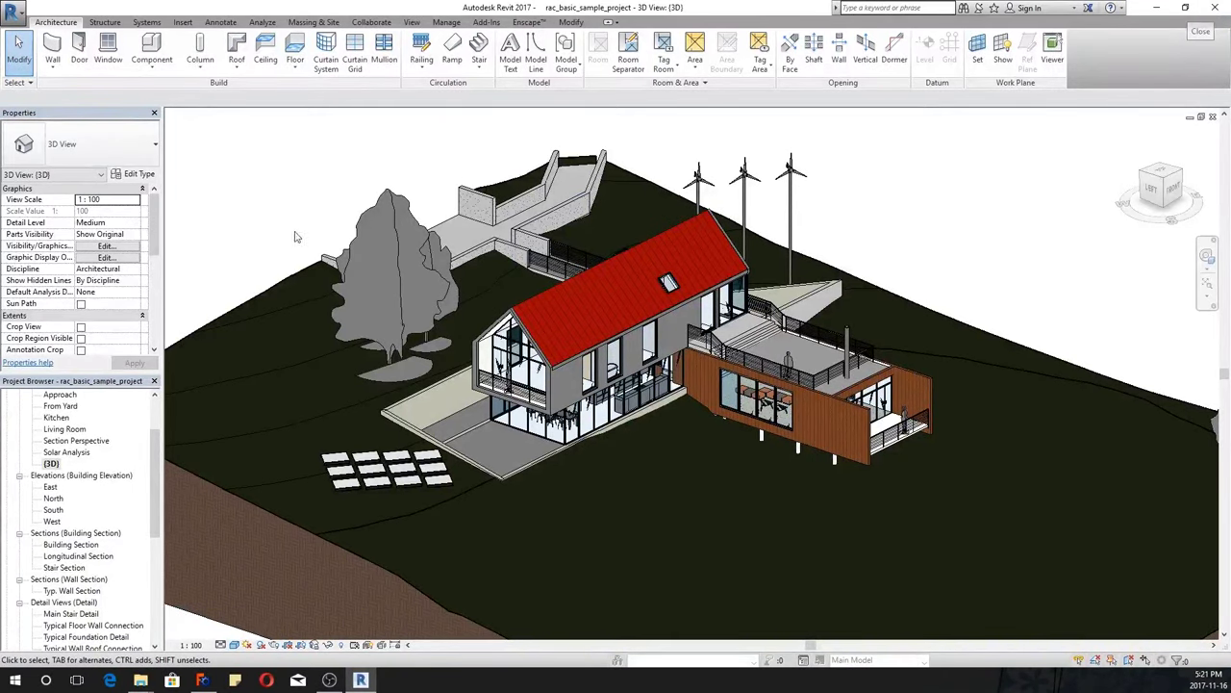
scroll(411, 248, down, 3)
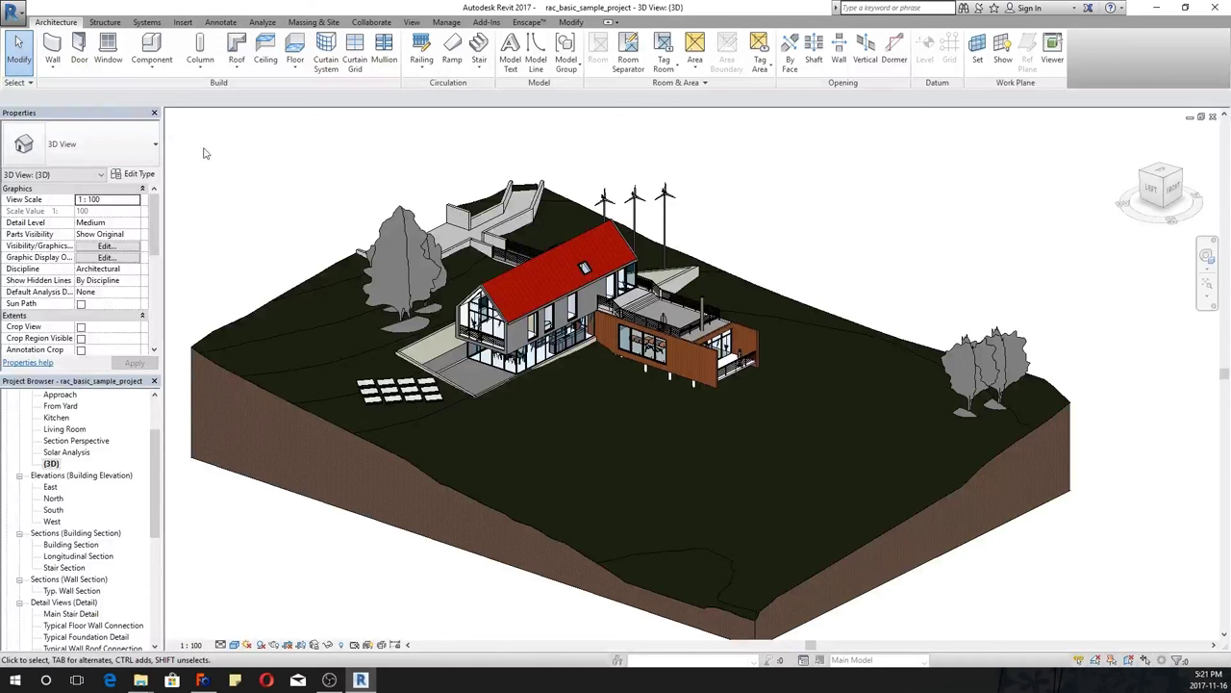
Step: Review the available export formats, including IFC, and close the list without exporting
click(14, 11)
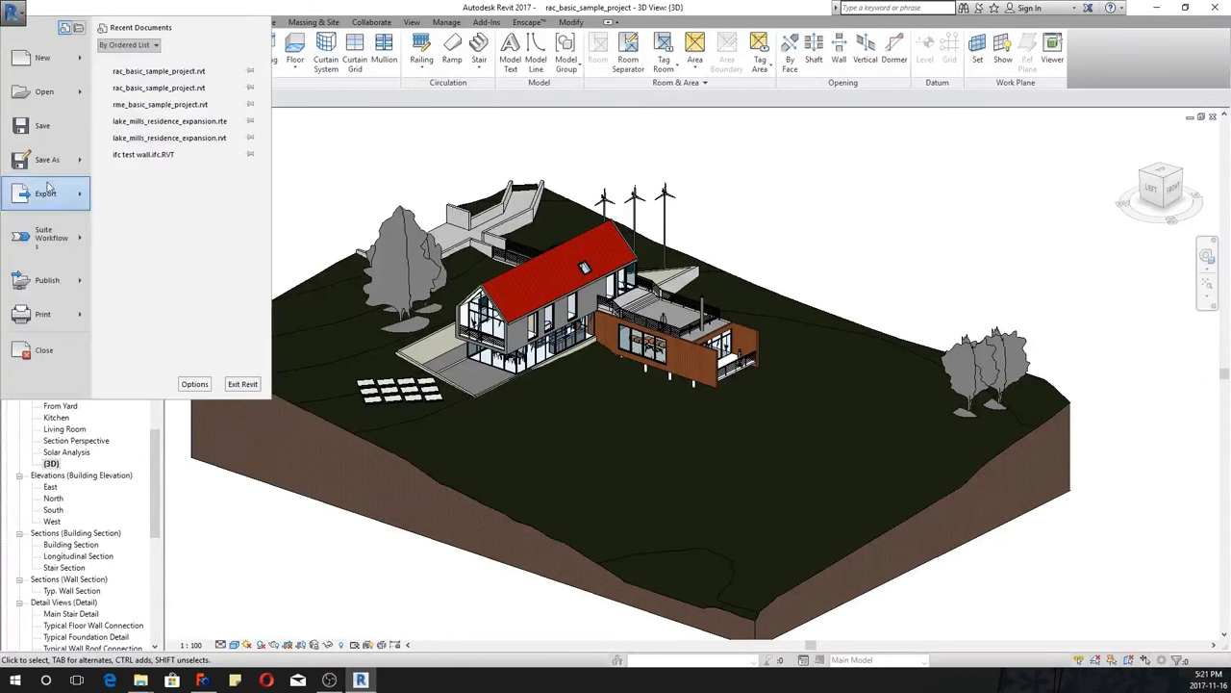
mouse_move(61, 202)
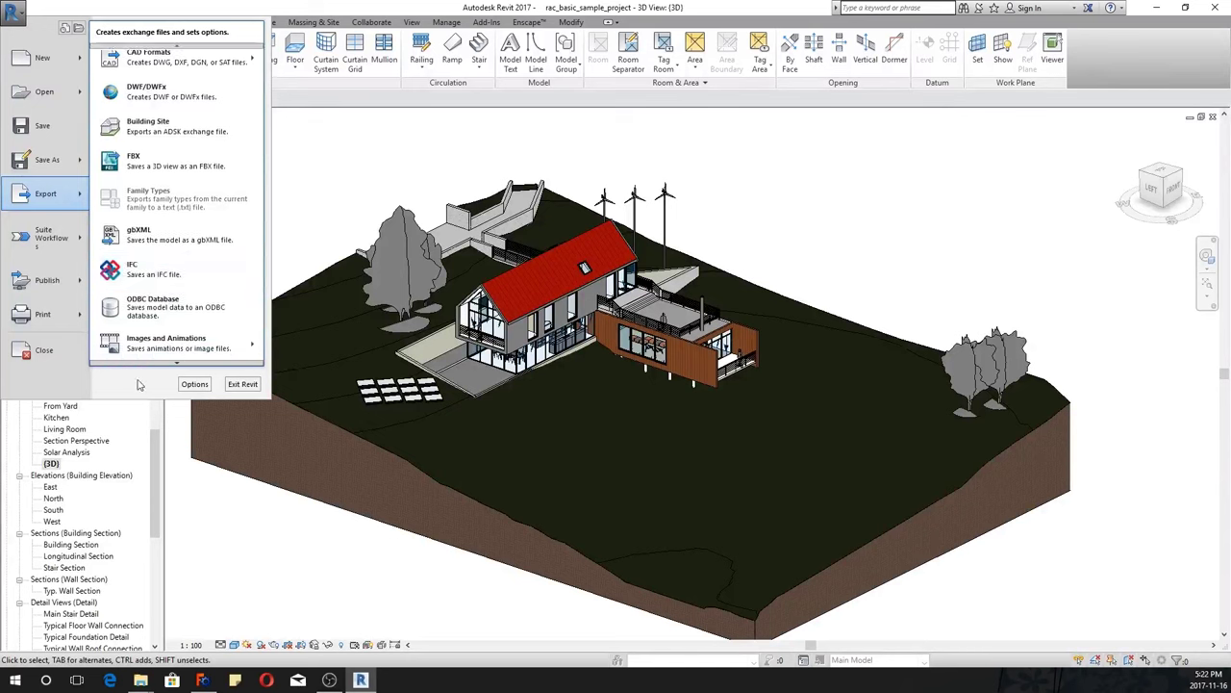
click(210, 508)
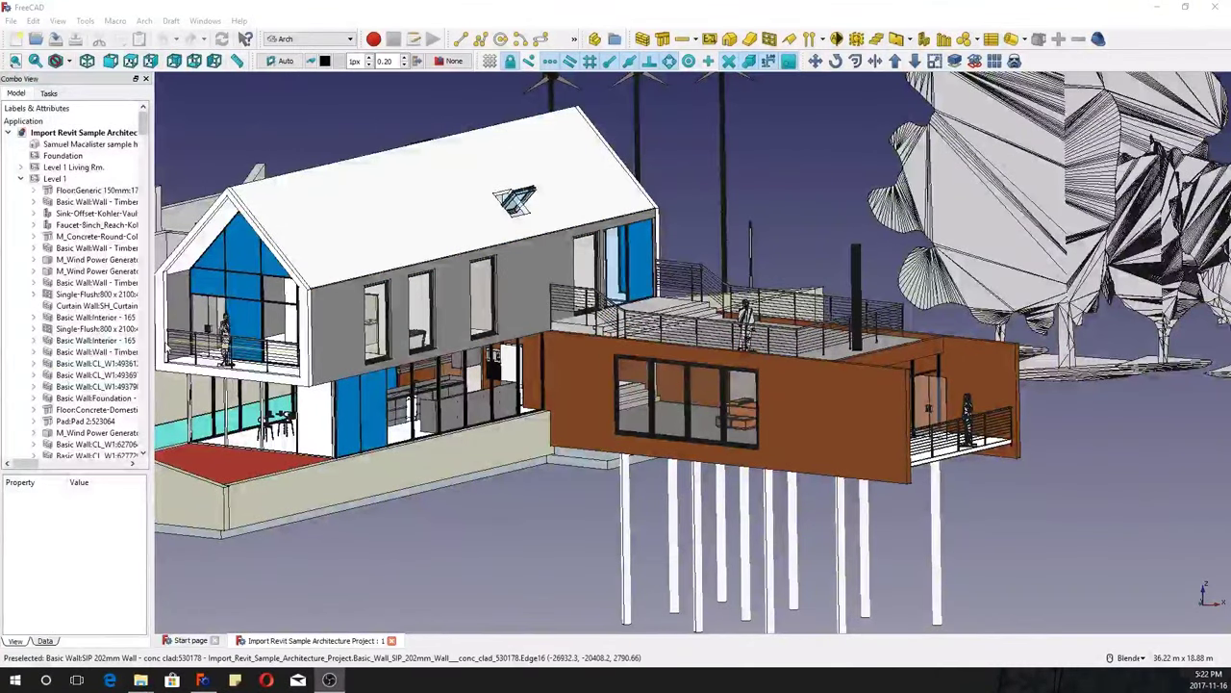
Step: In FreeCAD, examine the imported Revit sample architecture model as a whole, with its house, trees and exposed foundation columns
scroll(878, 255, down, 2)
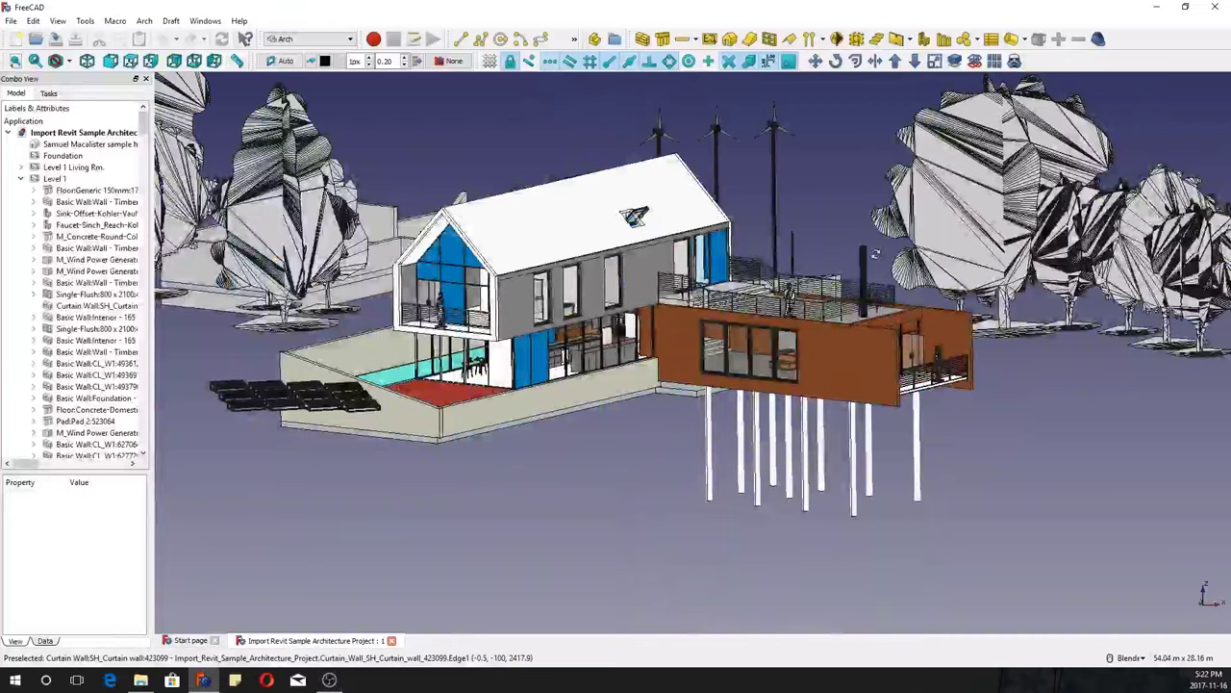
middle_drag(875, 254, 852, 282)
scroll(681, 146, down, 1)
middle_drag(681, 146, 495, 352)
scroll(545, 262, down, 2)
scroll(545, 262, down, 1)
scroll(524, 389, up, 1)
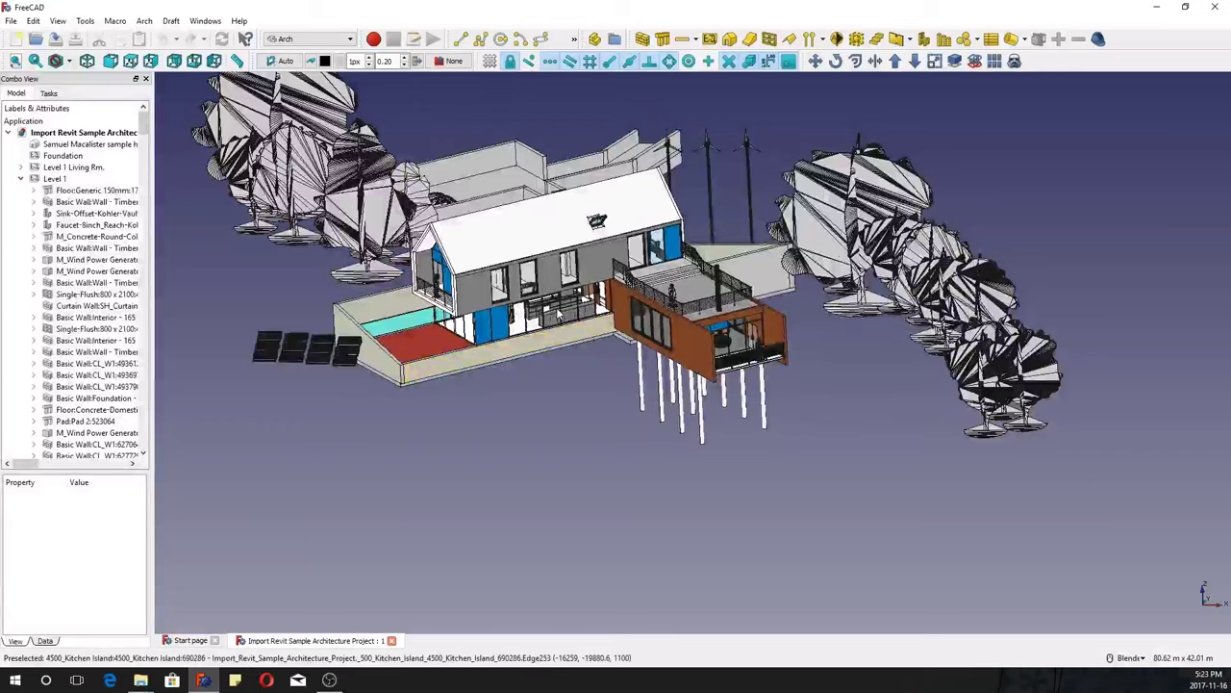
Step: Inspect the imported house's front facade, windows and ground-floor glazing up close
scroll(559, 312, up, 4)
scroll(559, 311, down, 1)
scroll(522, 425, down, 3)
scroll(522, 425, up, 2)
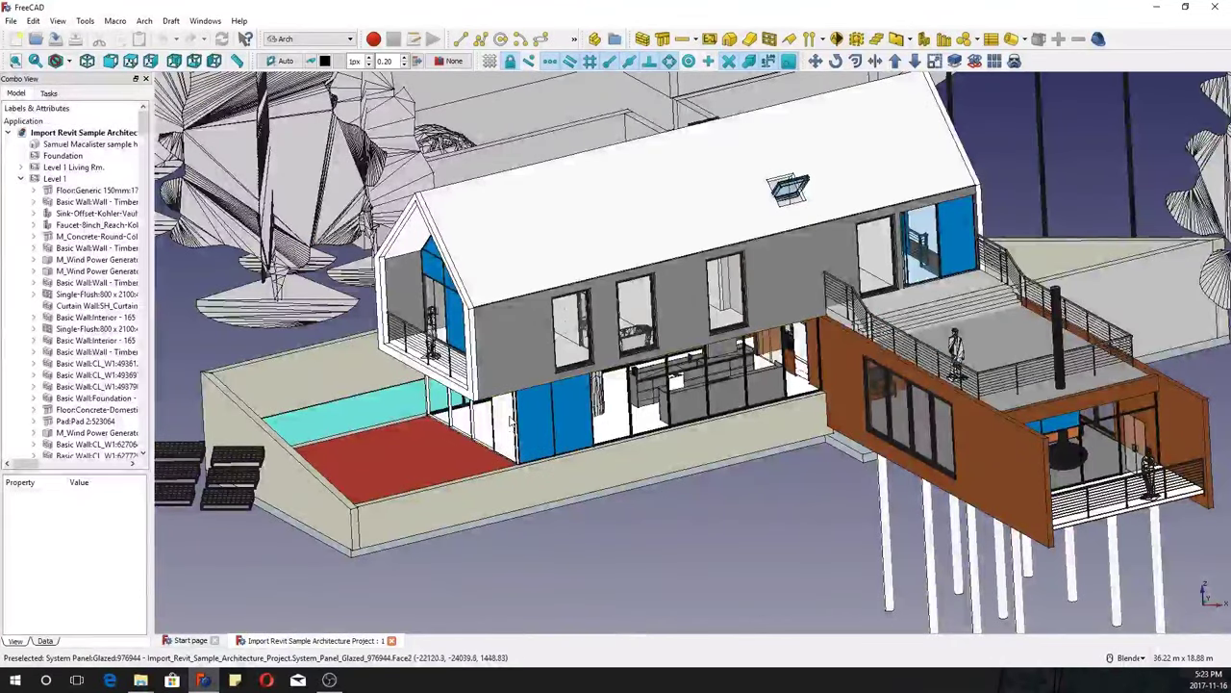
scroll(510, 420, down, 2)
scroll(510, 420, down, 2)
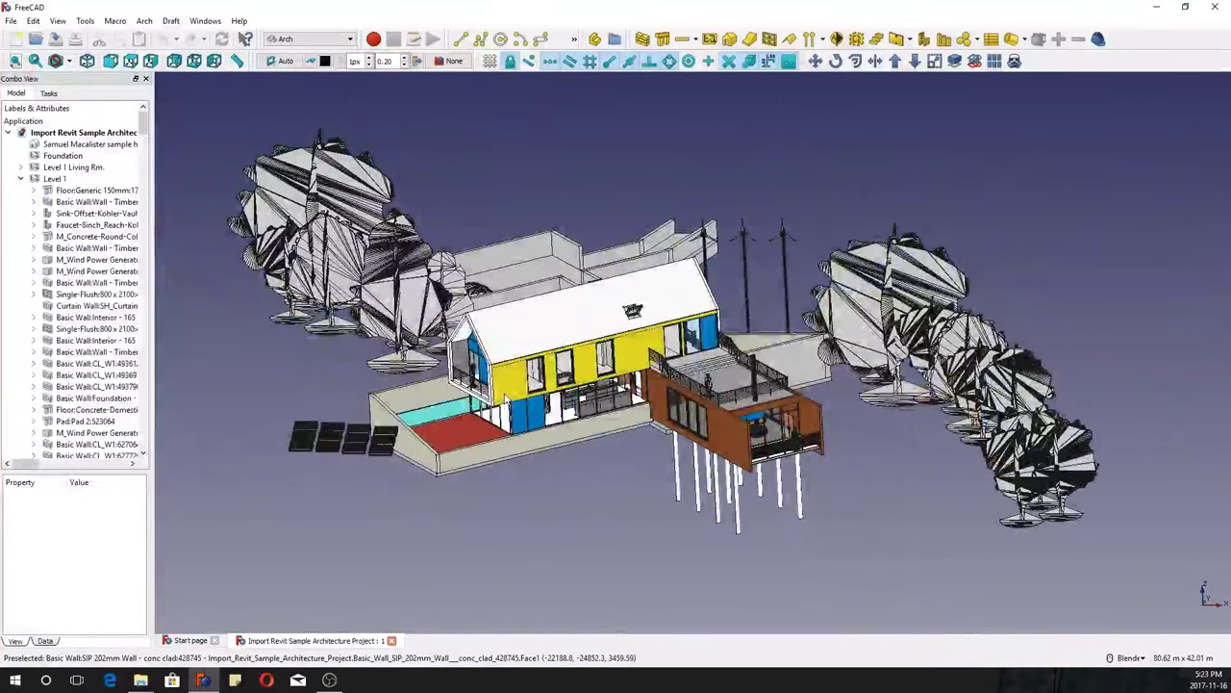
Step: Inspect the faceted geometry of the imported deciduous trees behind the house
middle_drag(567, 385, 563, 377)
middle_drag(491, 406, 484, 406)
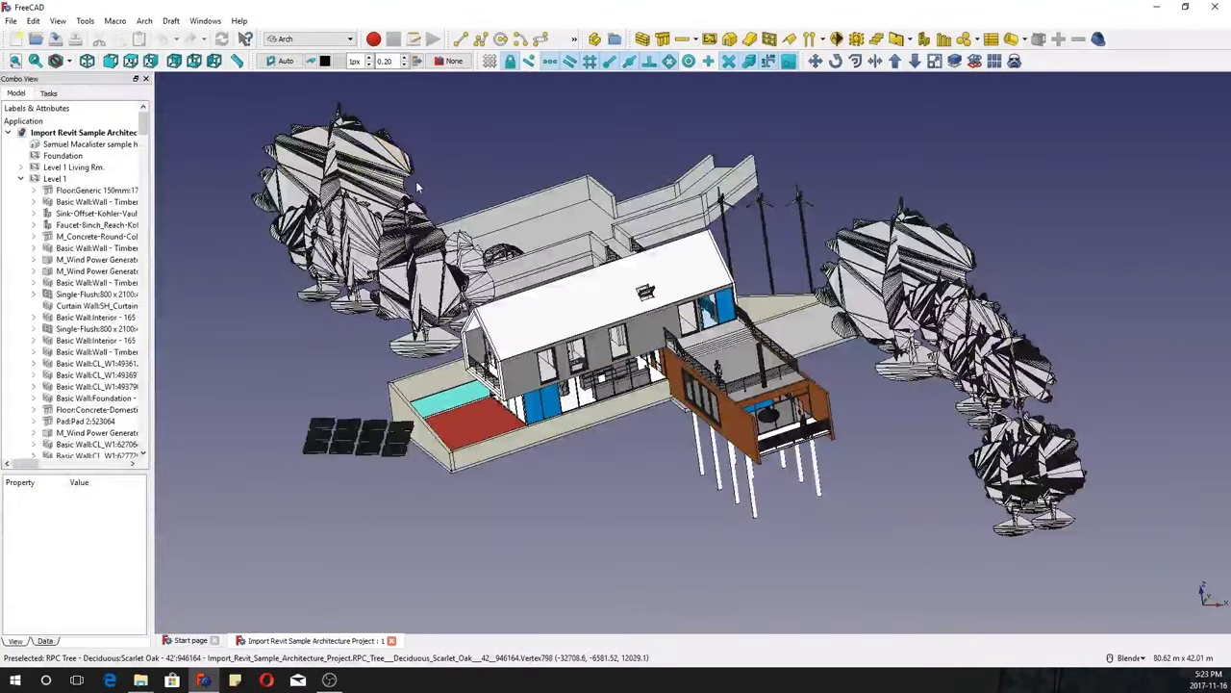
scroll(329, 163, up, 2)
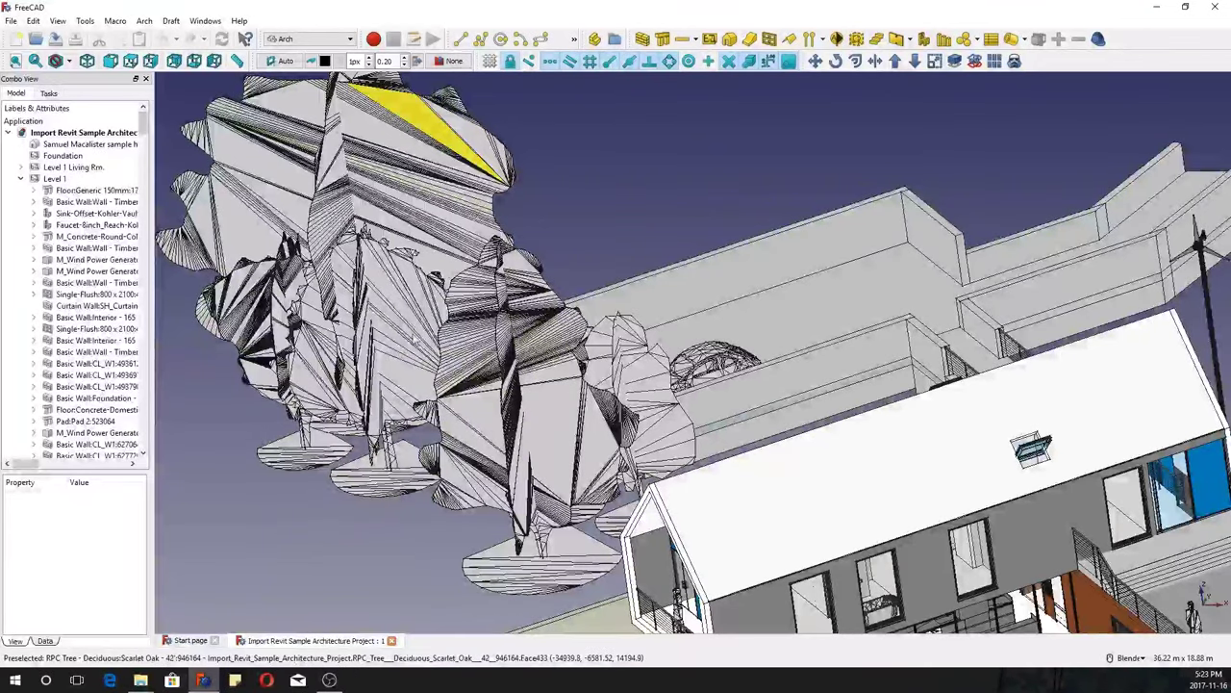
scroll(651, 392, down, 5)
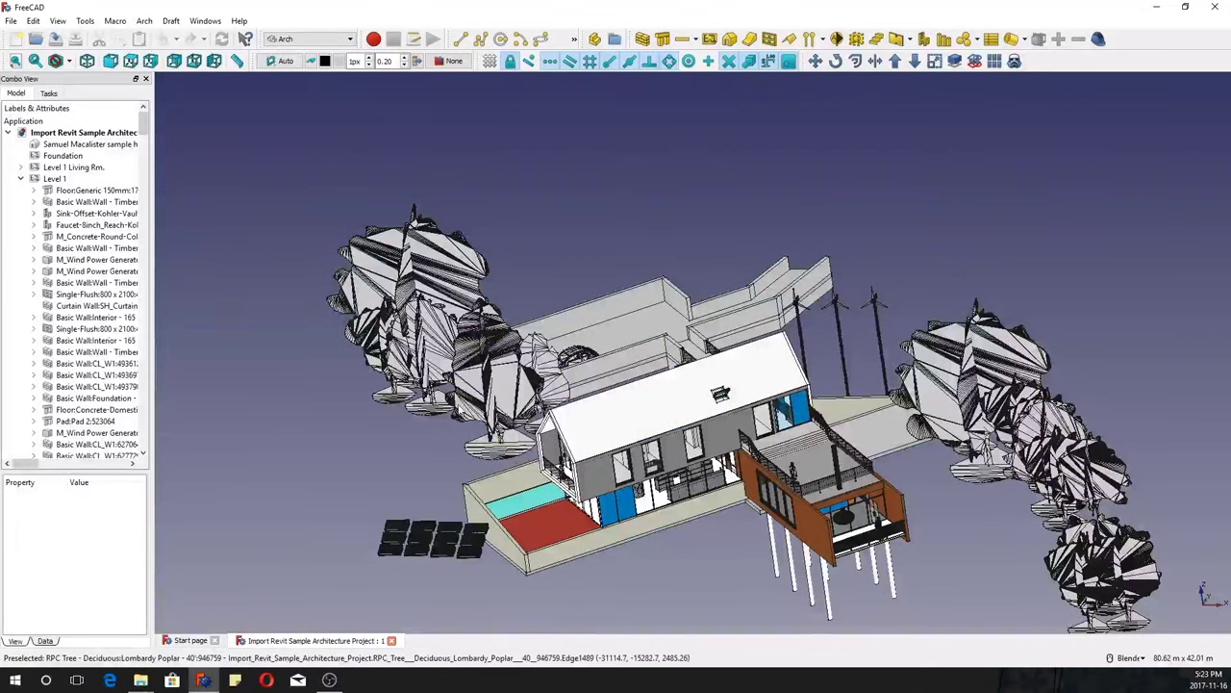
Step: Examine the imported terrace with its red floor slab, retaining walls and foundation below the balcony
scroll(604, 596, up, 5)
middle_drag(602, 591, 620, 580)
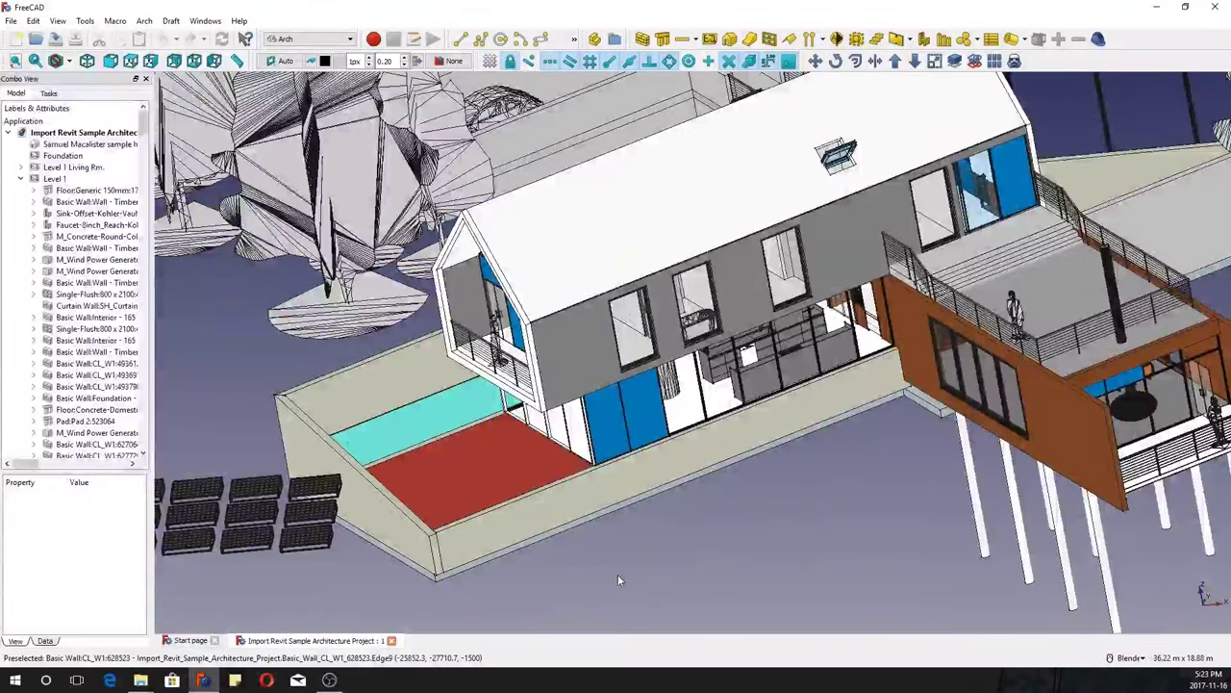
middle_drag(626, 510, 947, 416)
scroll(524, 511, up, 8)
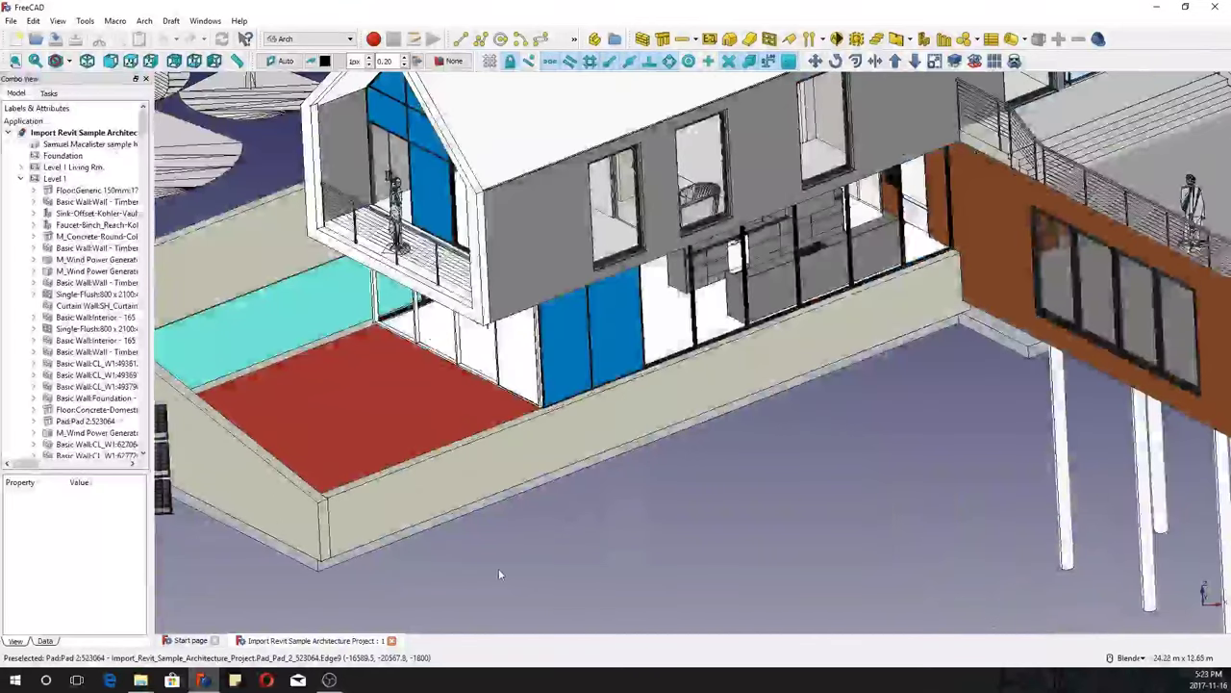
scroll(570, 268, down, 8)
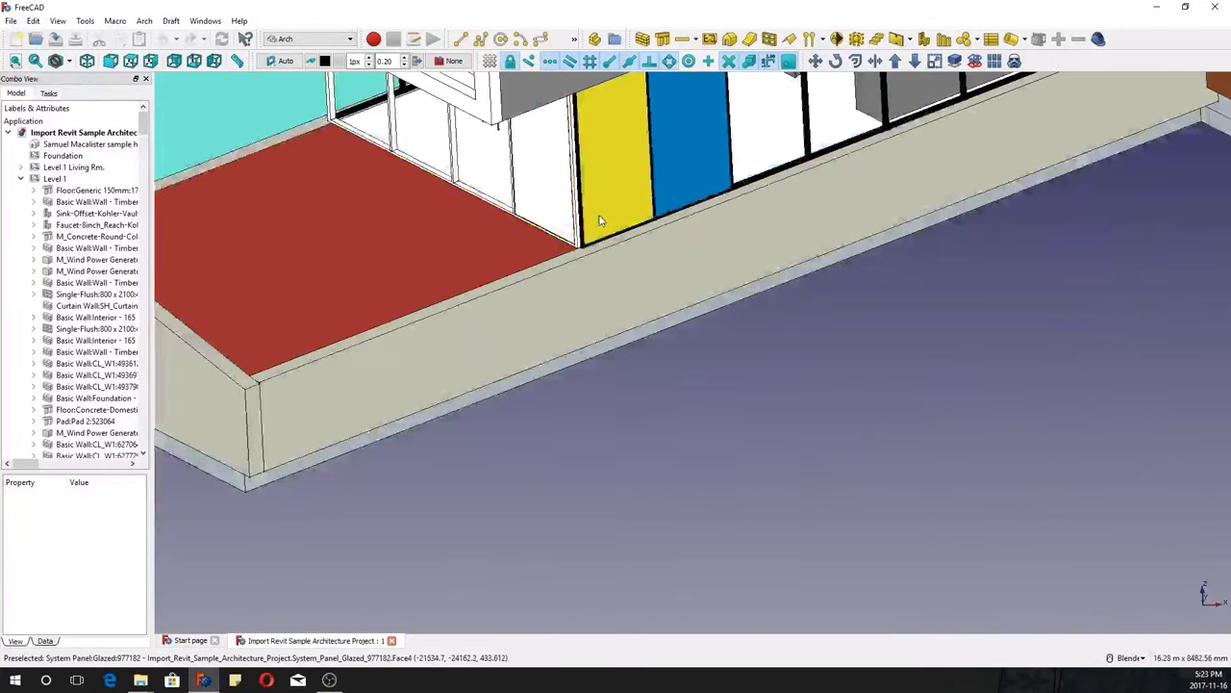
scroll(467, 229, up, 6)
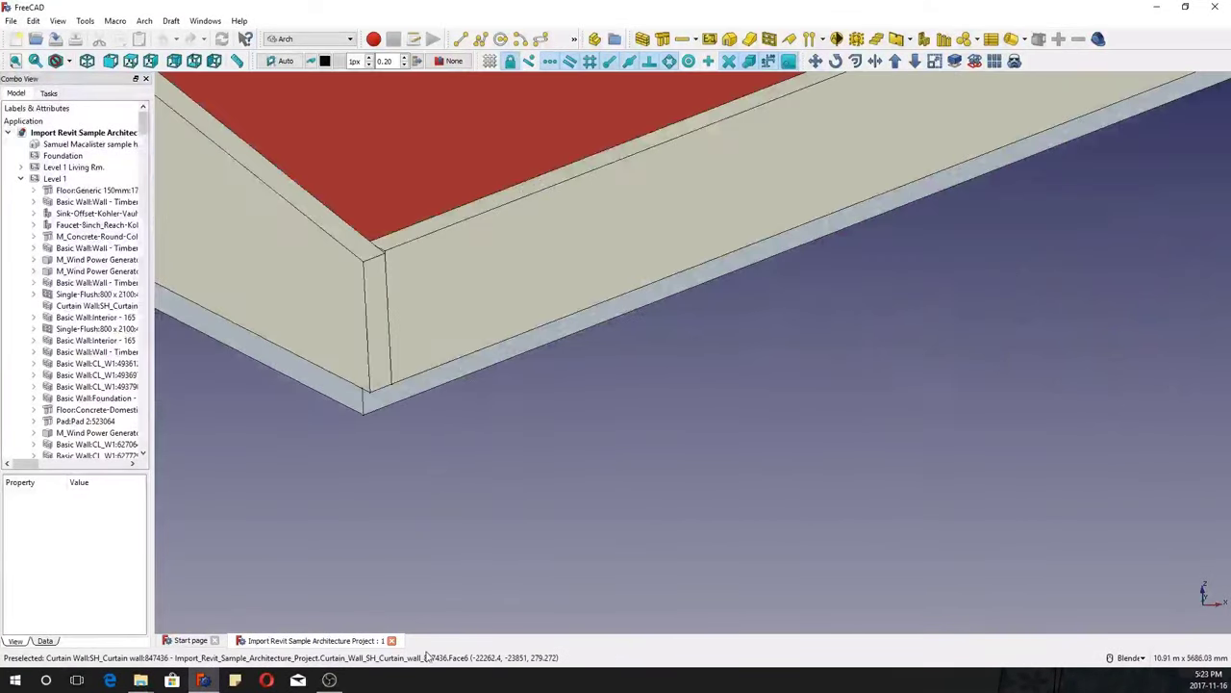
scroll(479, 579, down, 8)
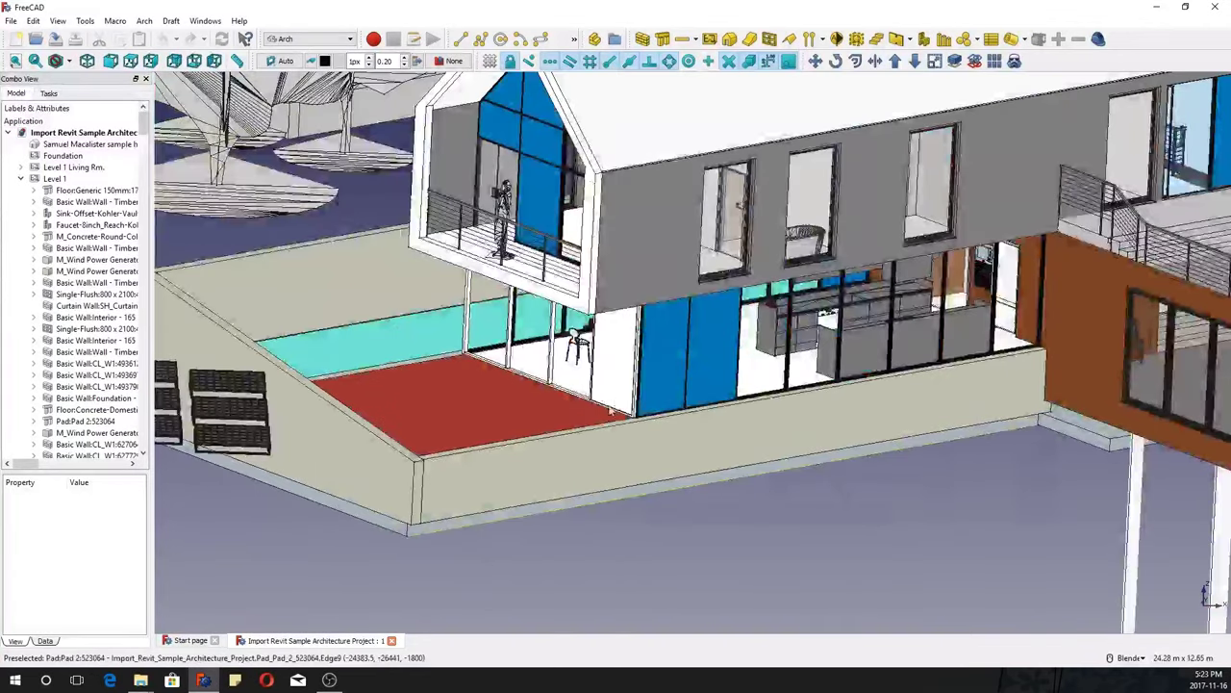
scroll(654, 325, down, 2)
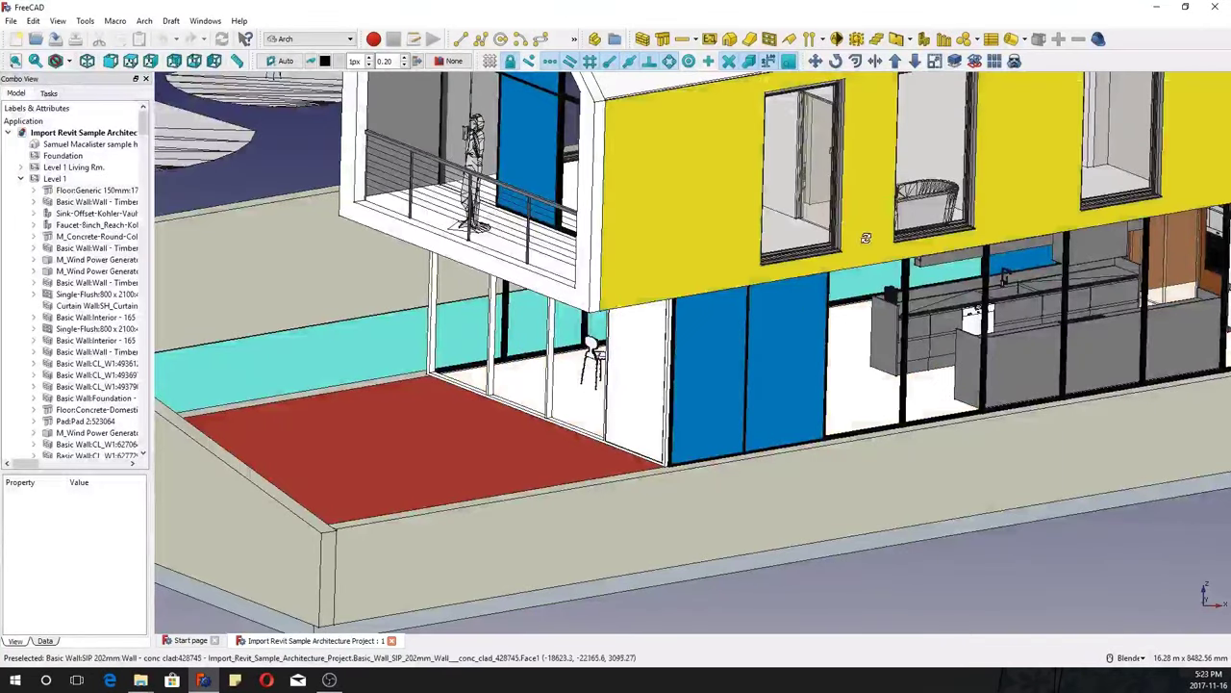
Step: Select the white panel at the corner of the ground-floor curtain wall, beside the blue panels, to inspect it
scroll(851, 254, up, 2)
scroll(709, 336, up, 2)
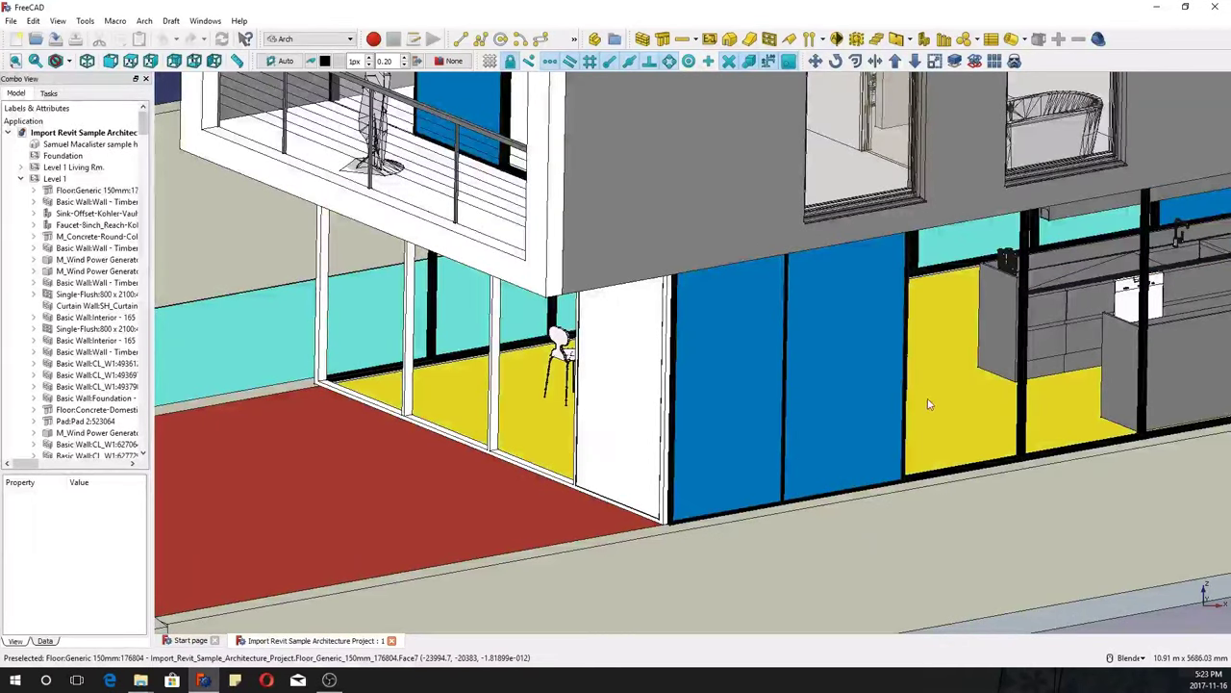
click(624, 412)
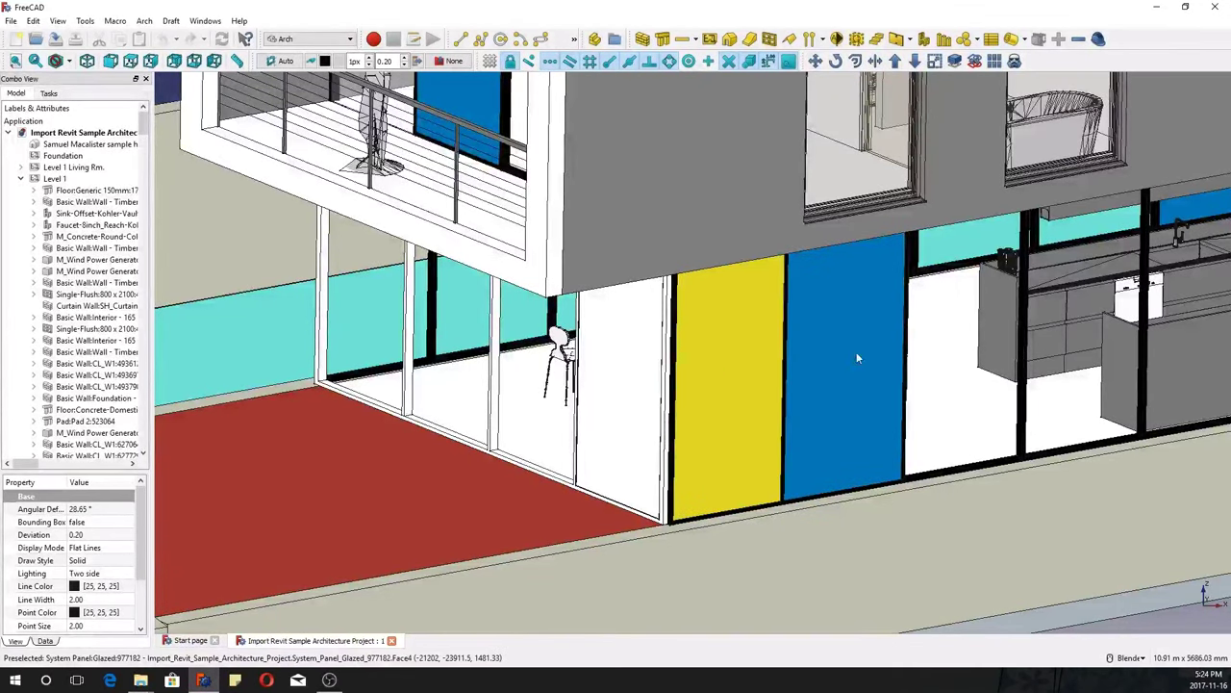
scroll(858, 358, down, 5)
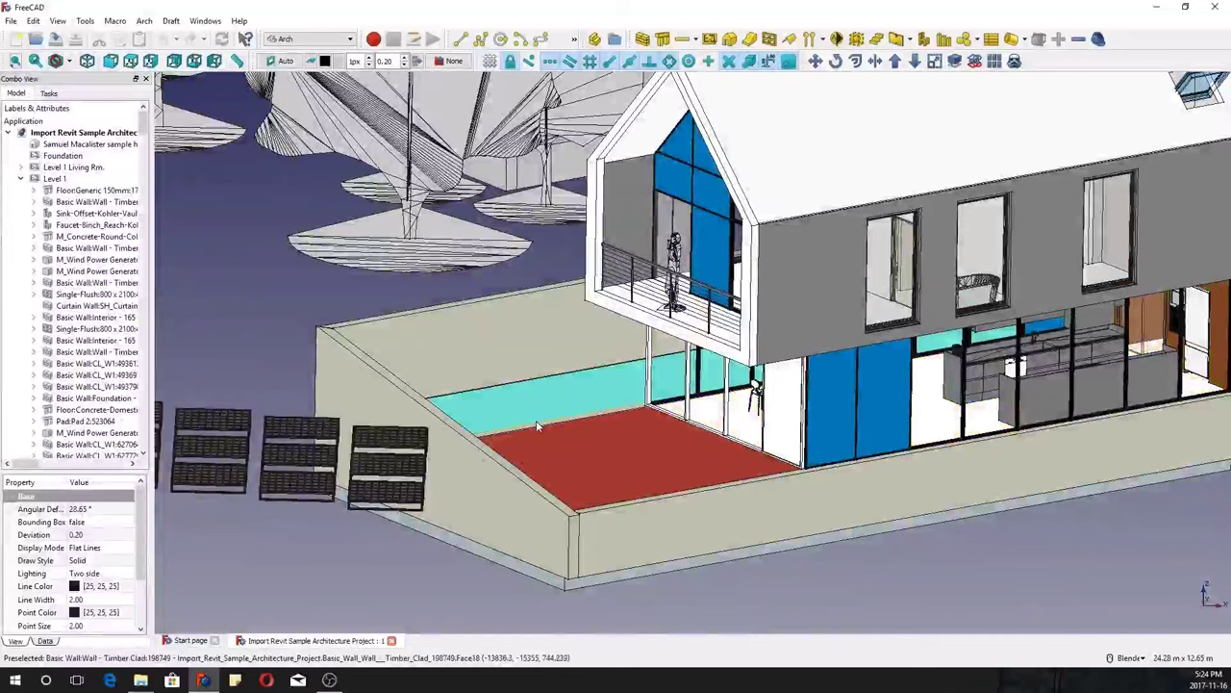
Step: Inspect the kitchen island and cabinets behind the ground-floor curtain wall glazing
scroll(537, 426, down, 3)
scroll(849, 387, up, 6)
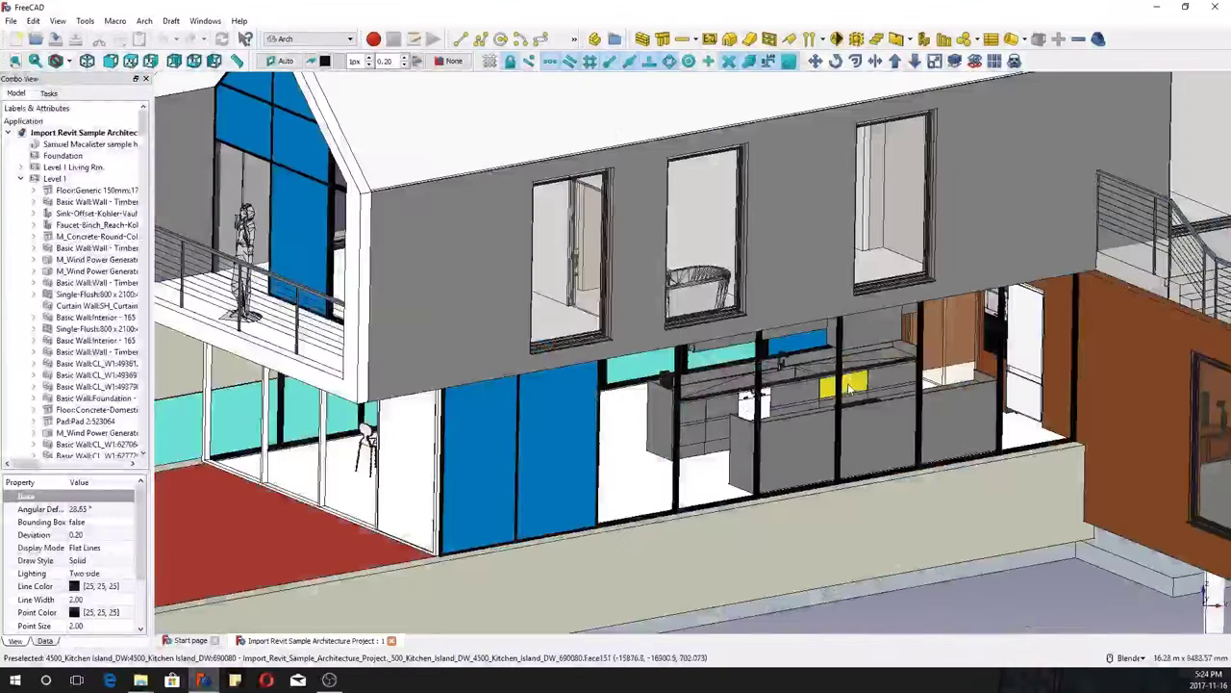
scroll(848, 386, up, 2)
scroll(1022, 322, down, 5)
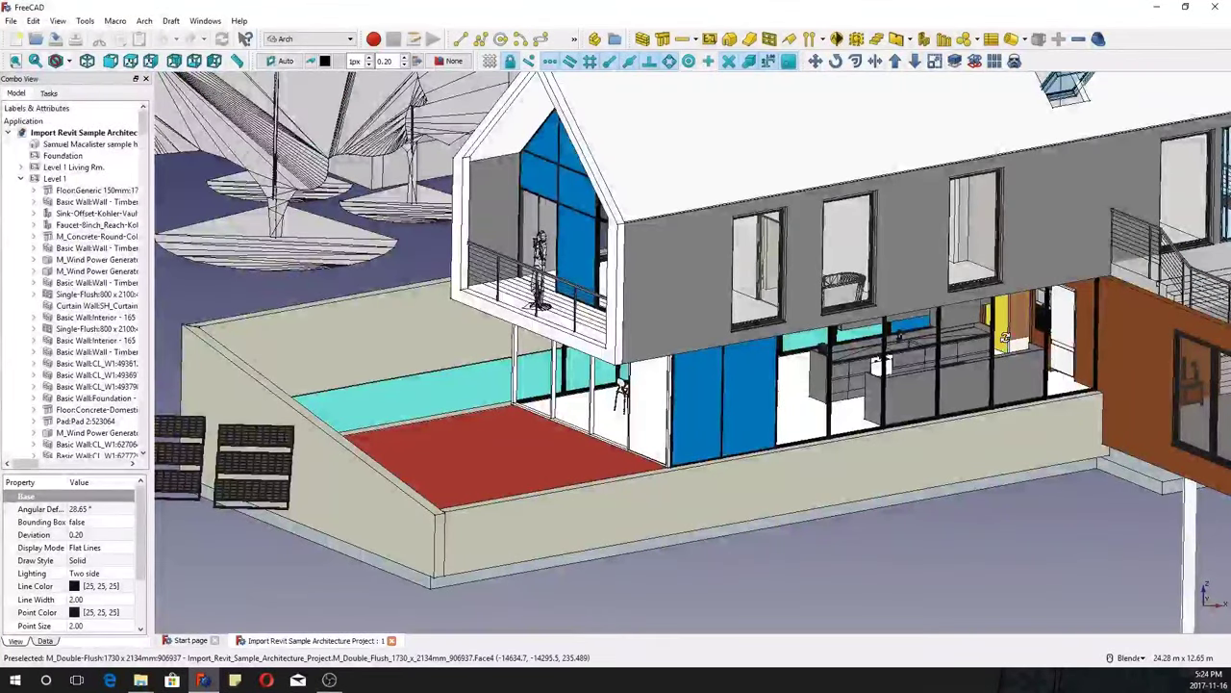
Step: Examine the curtain wall corner at the red terrace slab, where the white frame meets the black mullions
scroll(630, 499, up, 10)
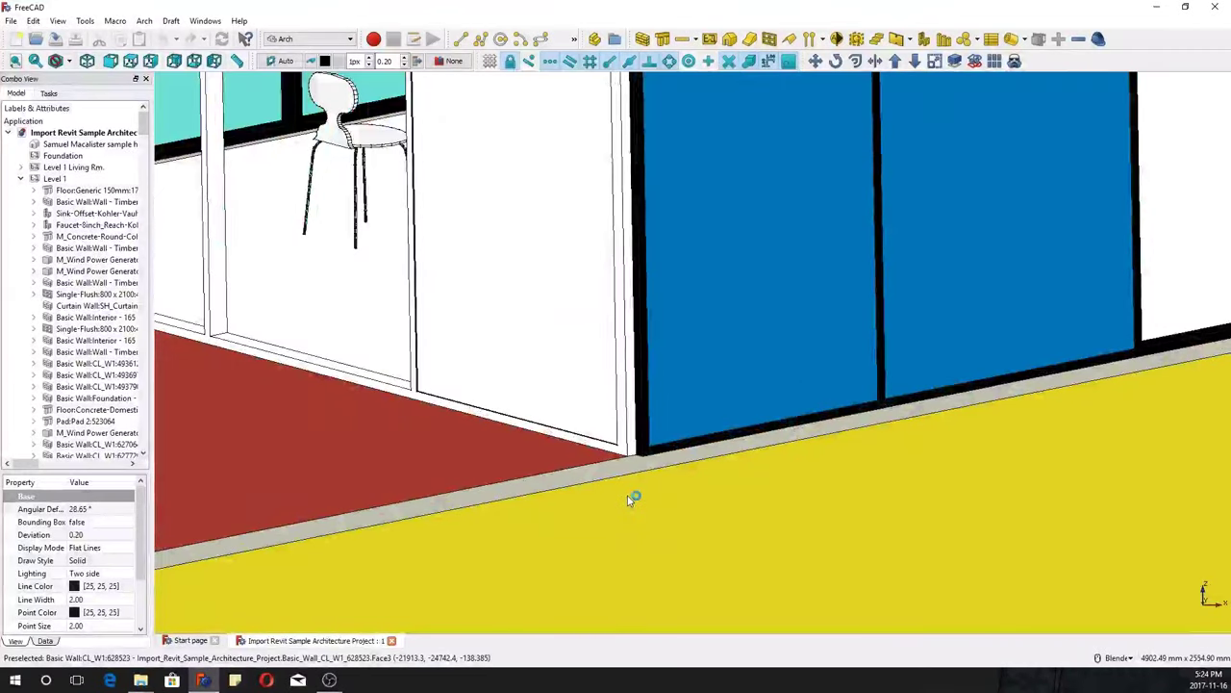
scroll(630, 498, up, 4)
scroll(654, 404, up, 3)
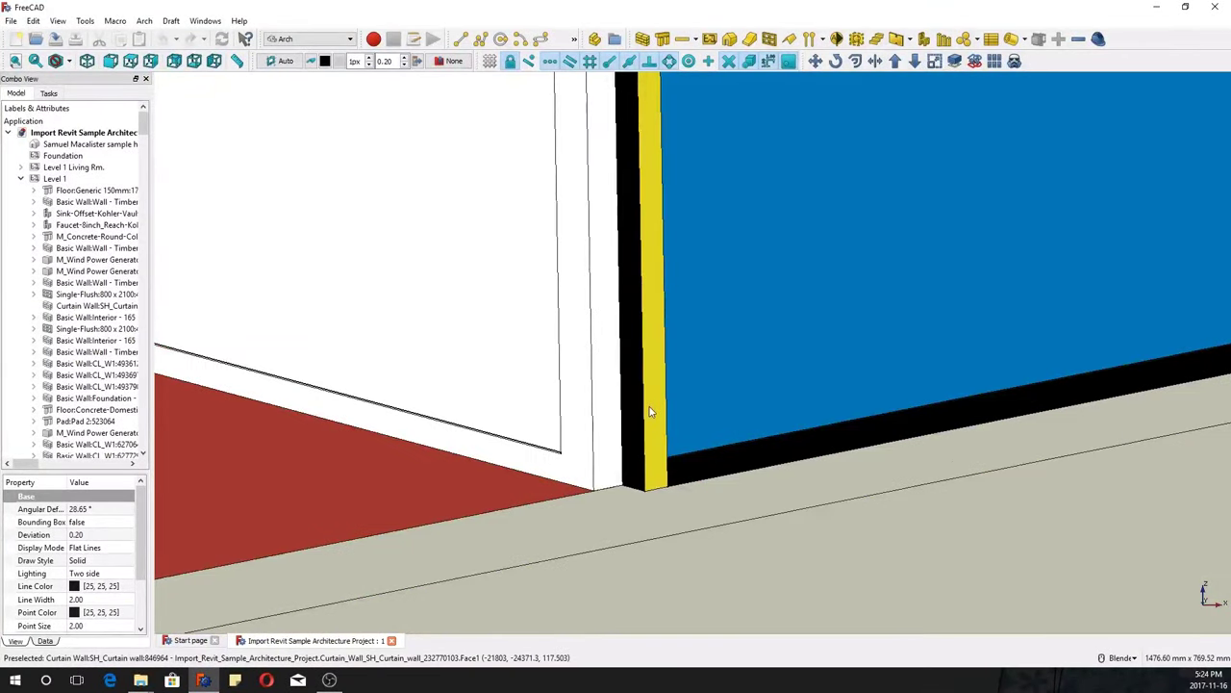
scroll(650, 411, up, 4)
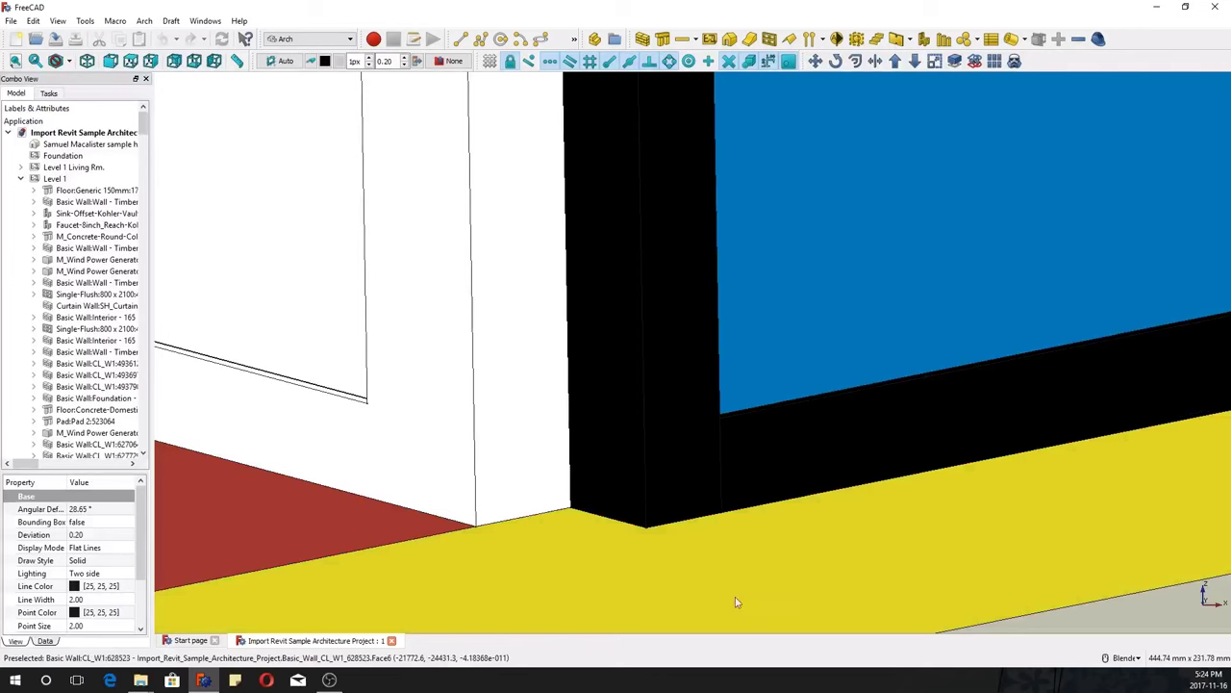
scroll(769, 577, up, 2)
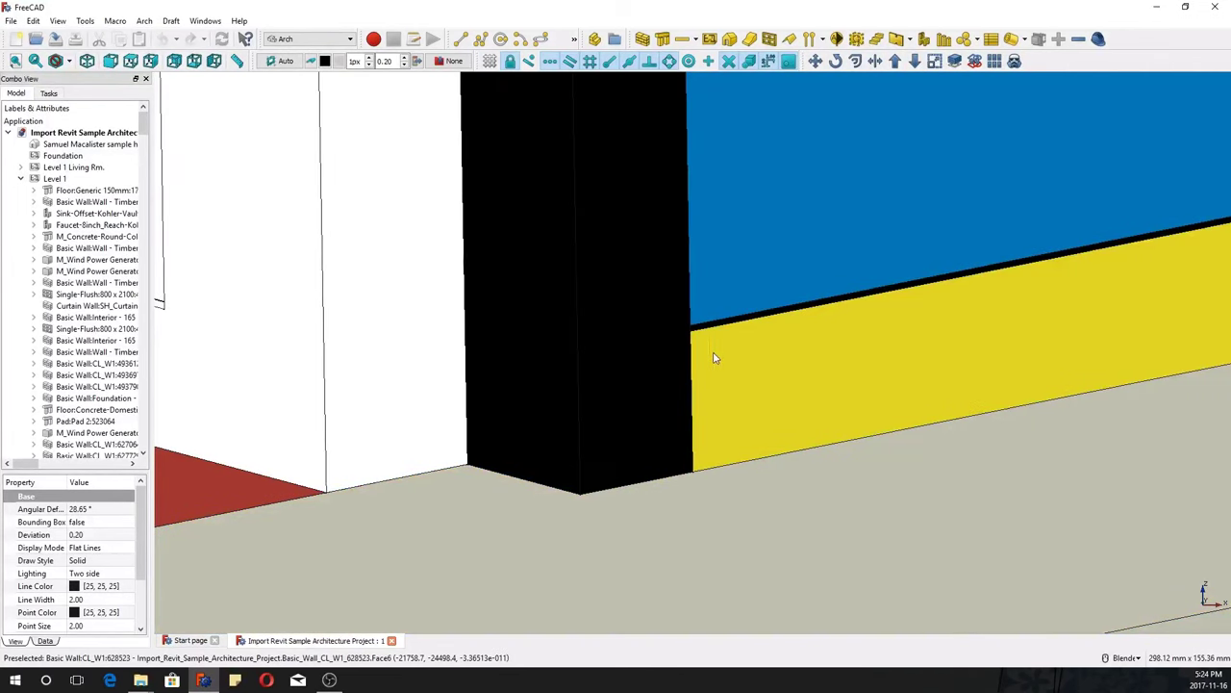
scroll(678, 373, down, 6)
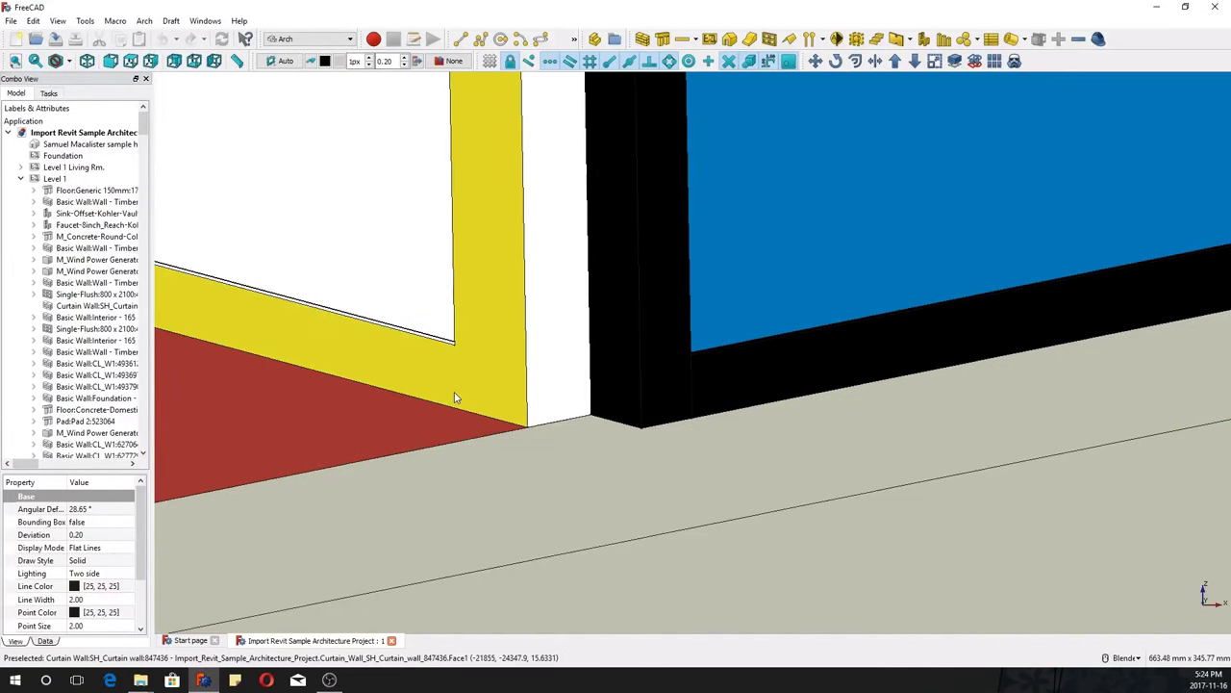
scroll(458, 385, down, 8)
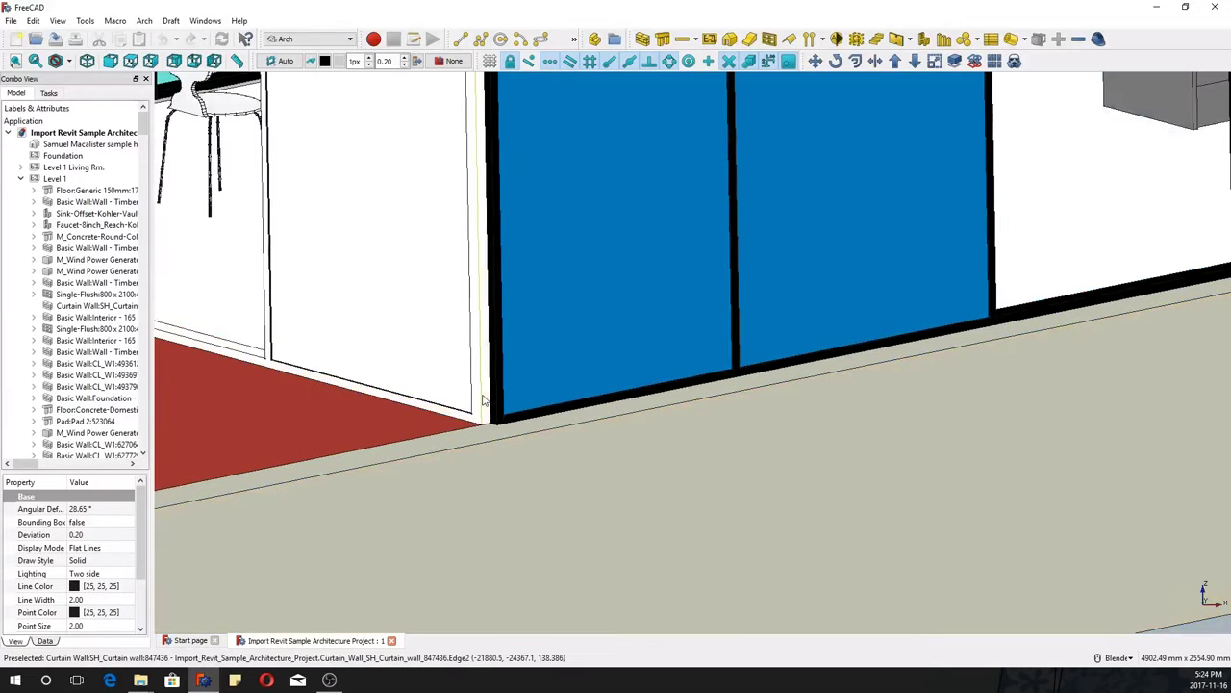
scroll(487, 414, down, 3)
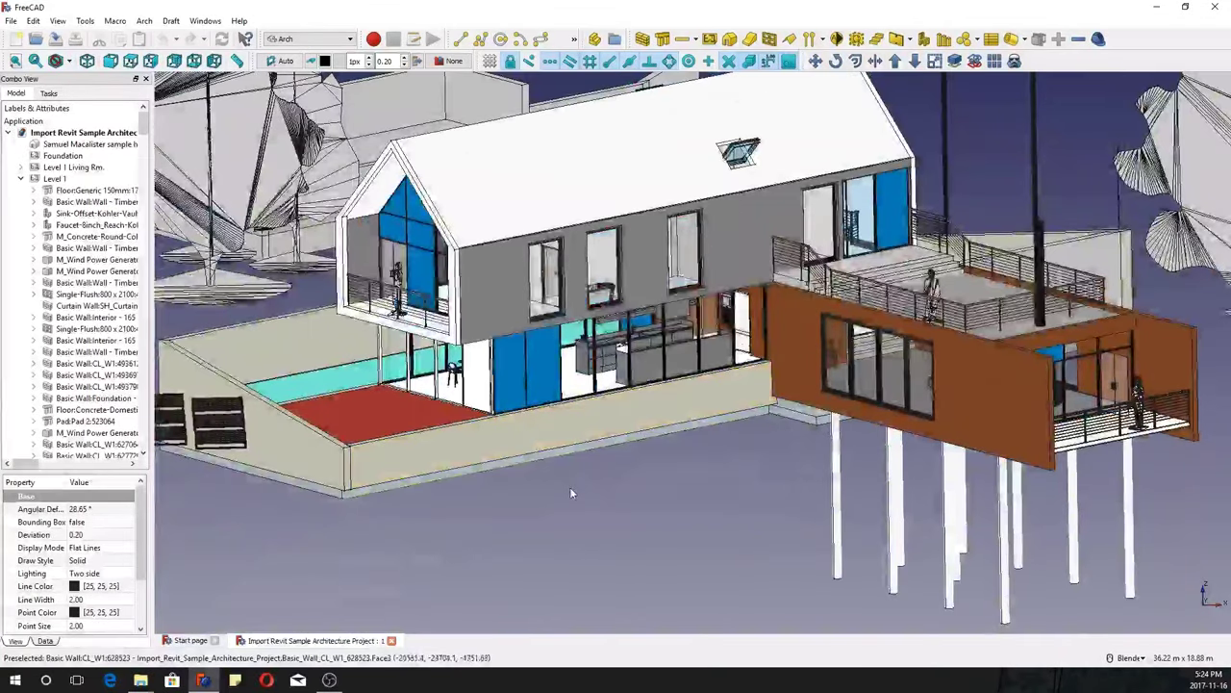
Step: Inspect the two skylights and their openings in the white metal panel roof from above
scroll(487, 520, down, 5)
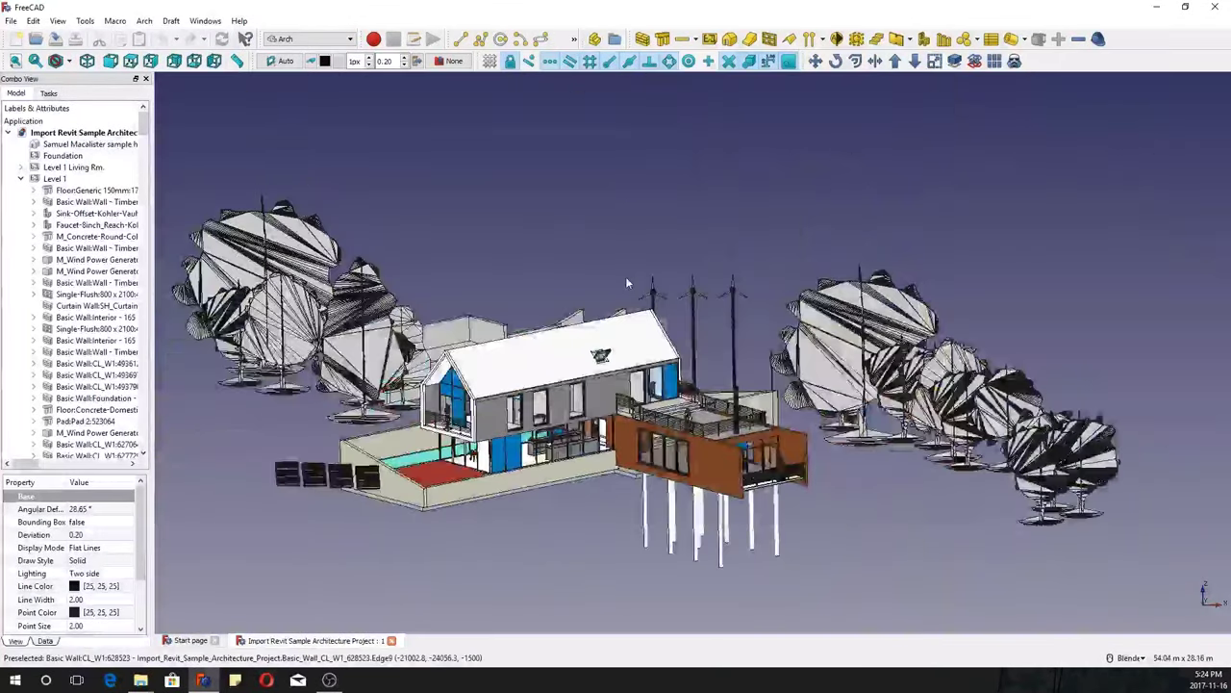
scroll(538, 354, up, 12)
scroll(539, 355, down, 10)
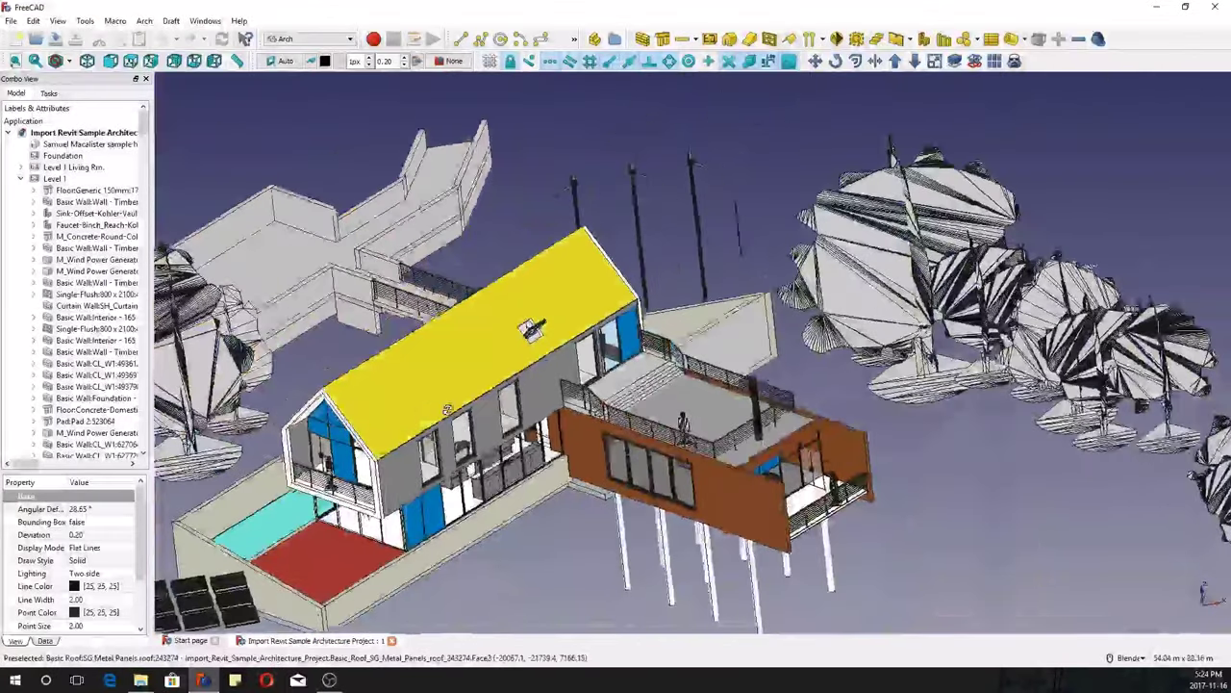
middle_drag(447, 409, 419, 312)
scroll(357, 297, up, 10)
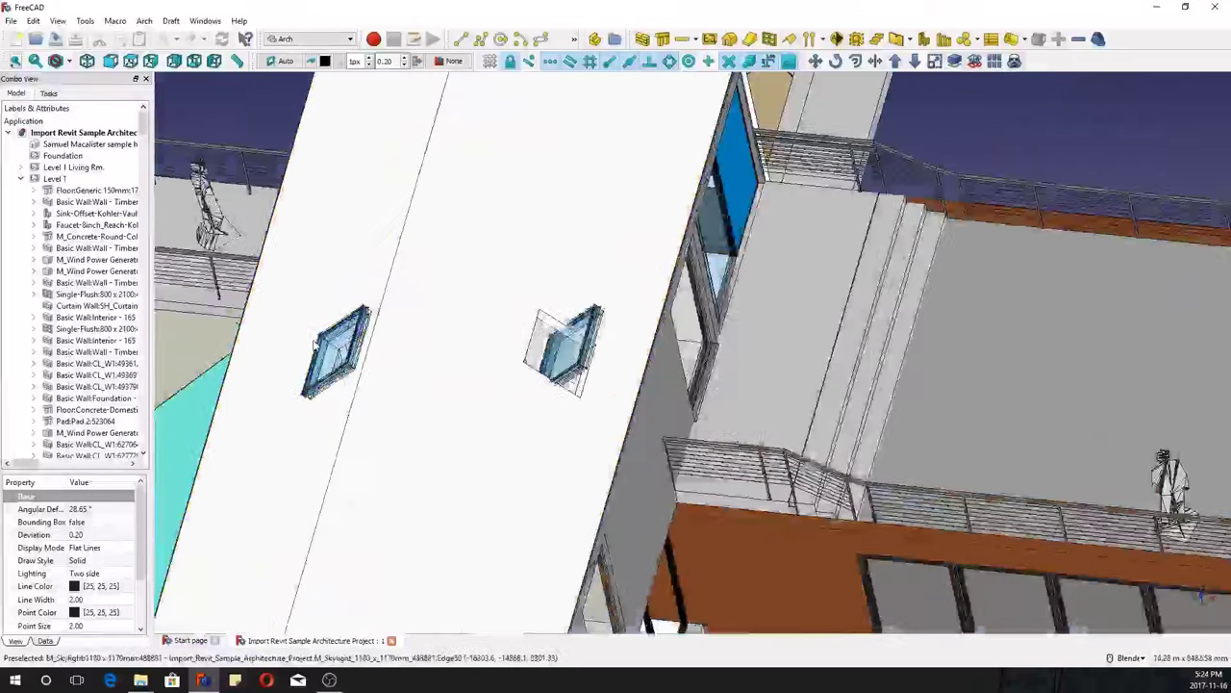
scroll(341, 373, down, 2)
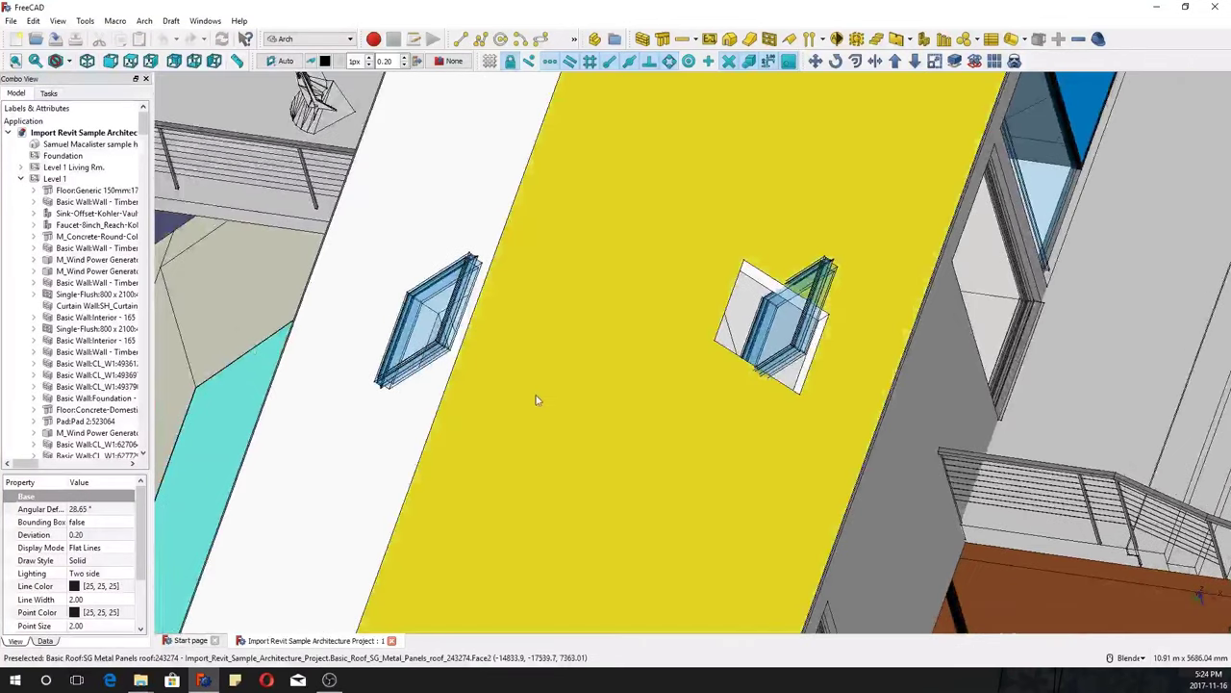
scroll(574, 556, down, 15)
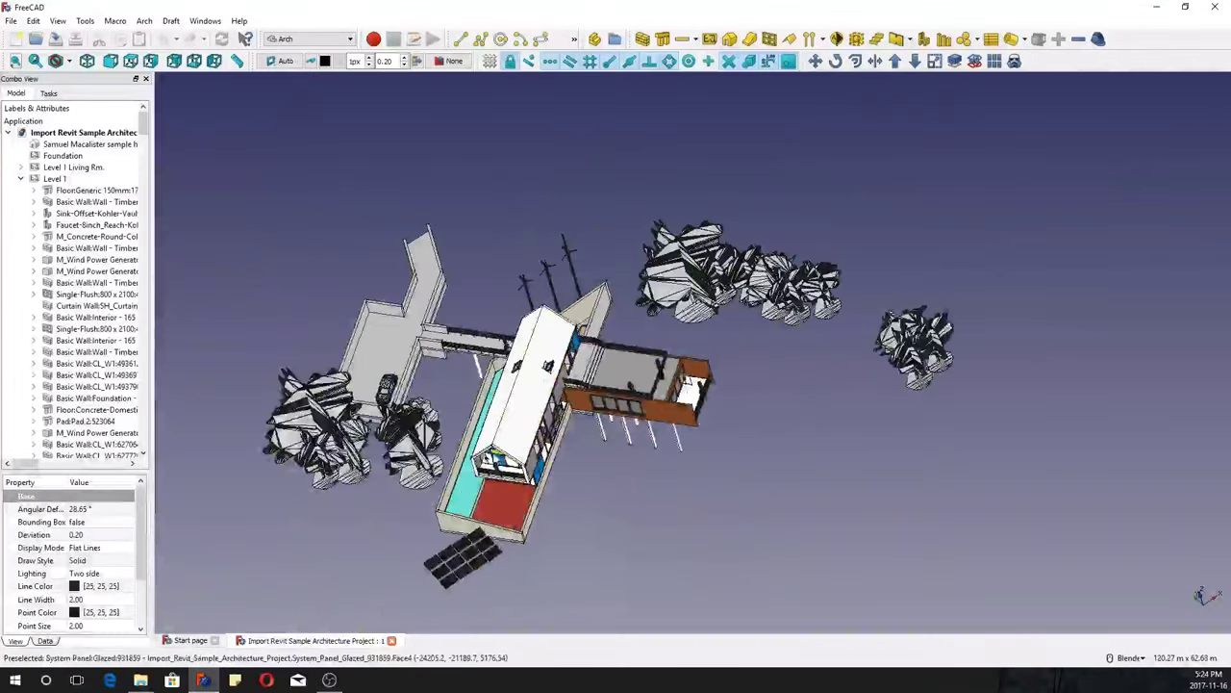
Step: Examine the kitchen behind the ground-floor glazing and the frames of the windows in the grey wall above
middle_drag(471, 423, 594, 450)
scroll(545, 501, up, 10)
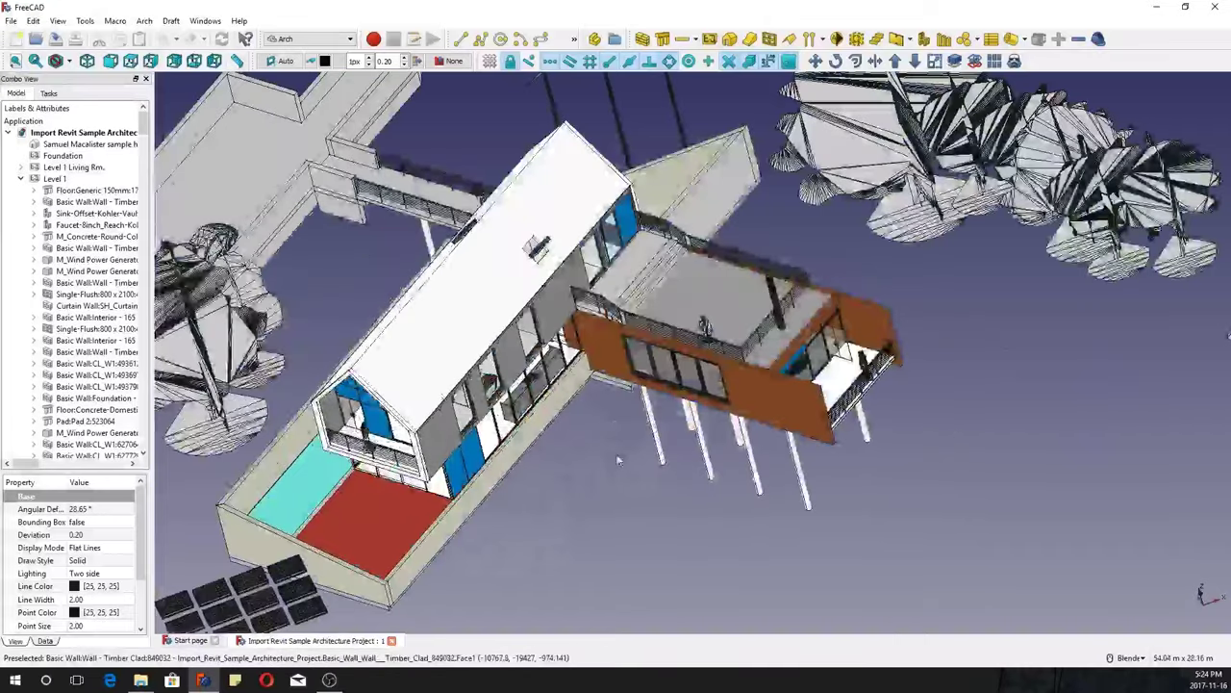
middle_drag(544, 501, 562, 478)
scroll(562, 478, up, 10)
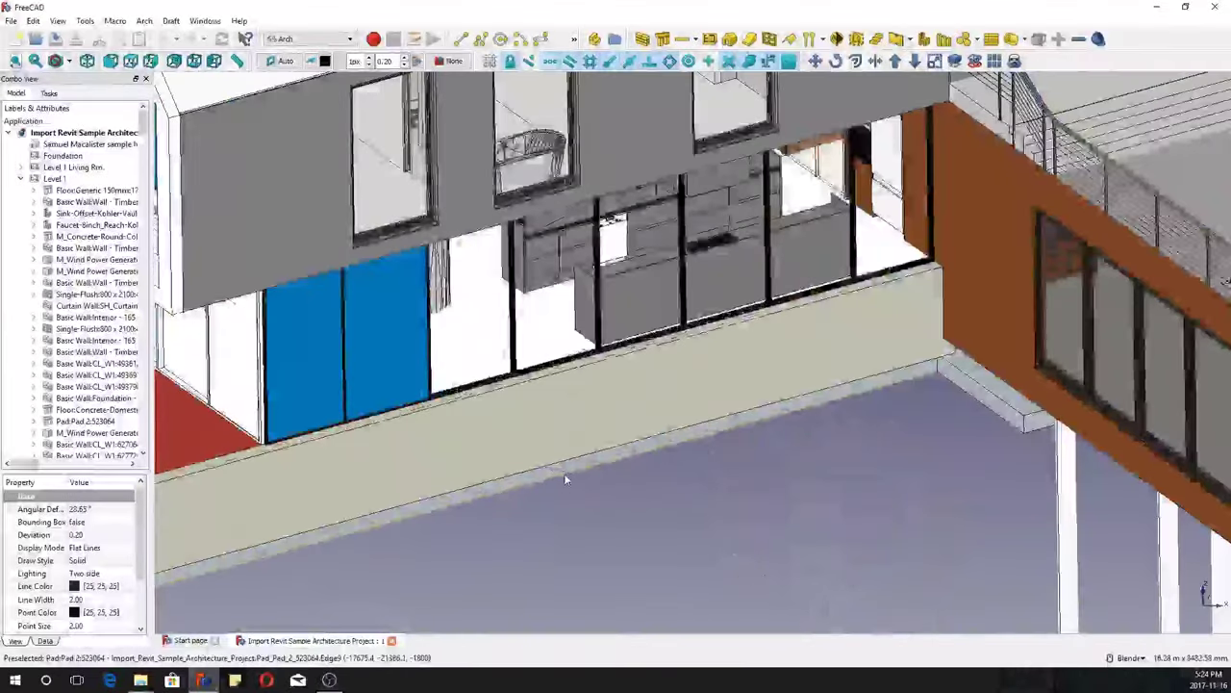
scroll(631, 306, down, 3)
middle_drag(631, 306, 577, 289)
scroll(531, 276, up, 4)
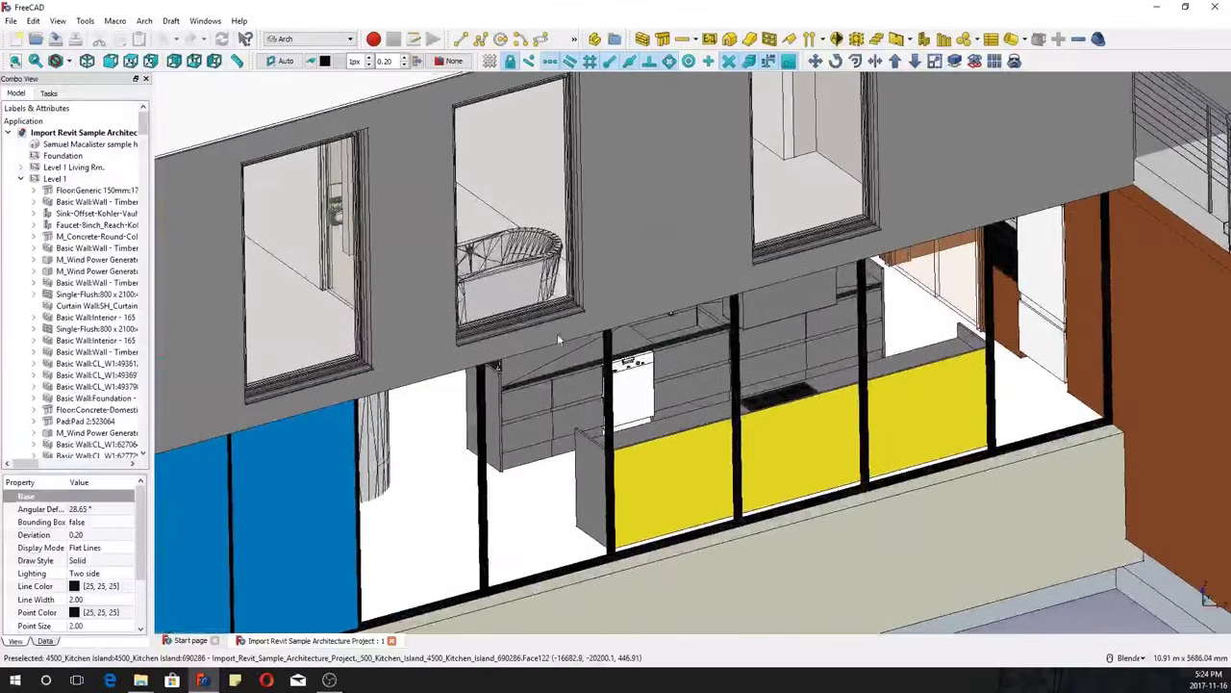
scroll(531, 276, up, 5)
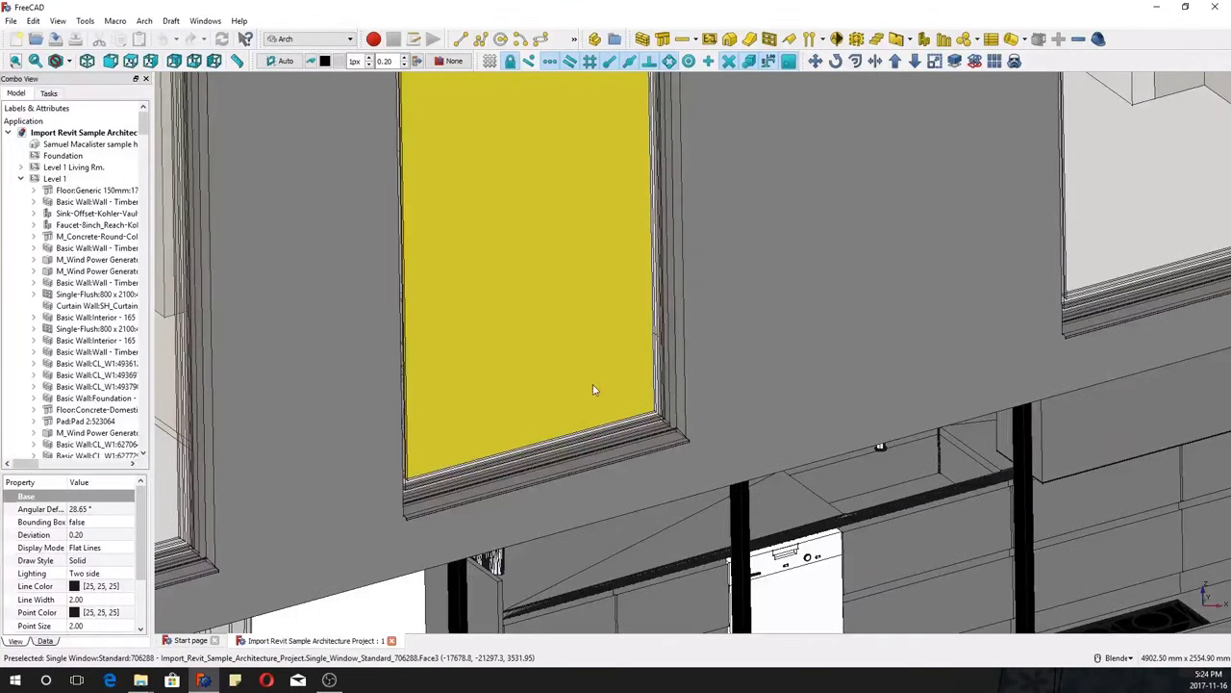
scroll(631, 372, down, 8)
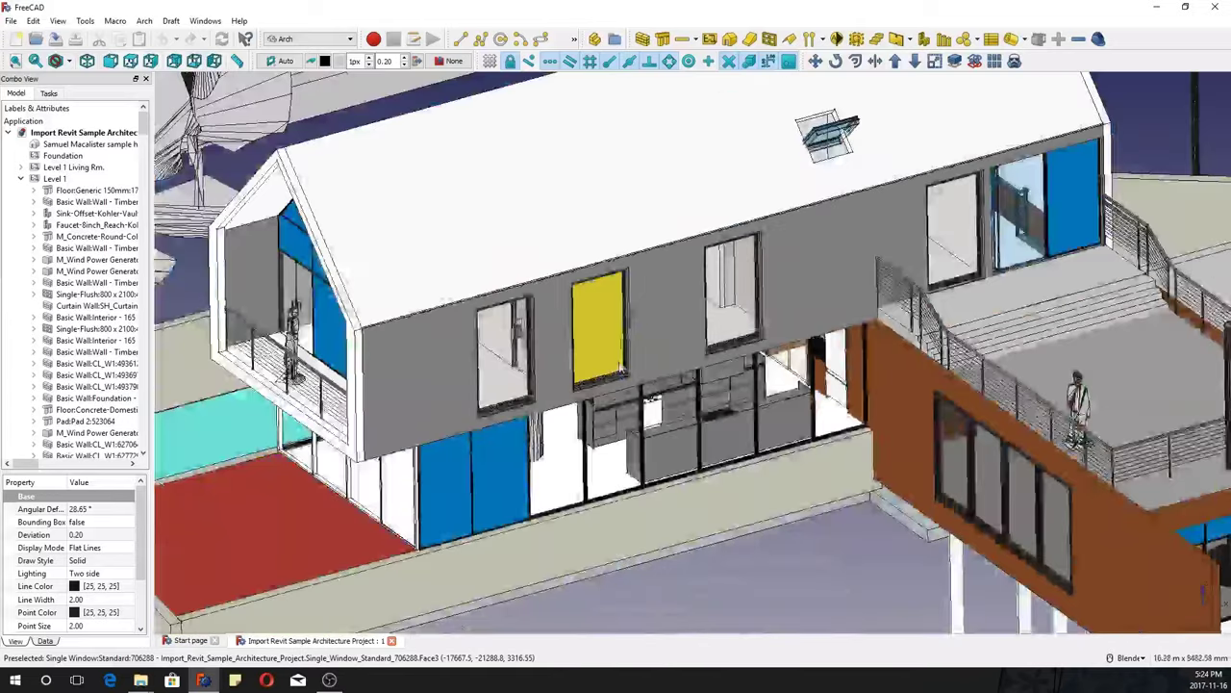
Step: Review the whole house exterior with its roof, roof deck and timber-clad wing raised on columns
scroll(770, 423, down, 6)
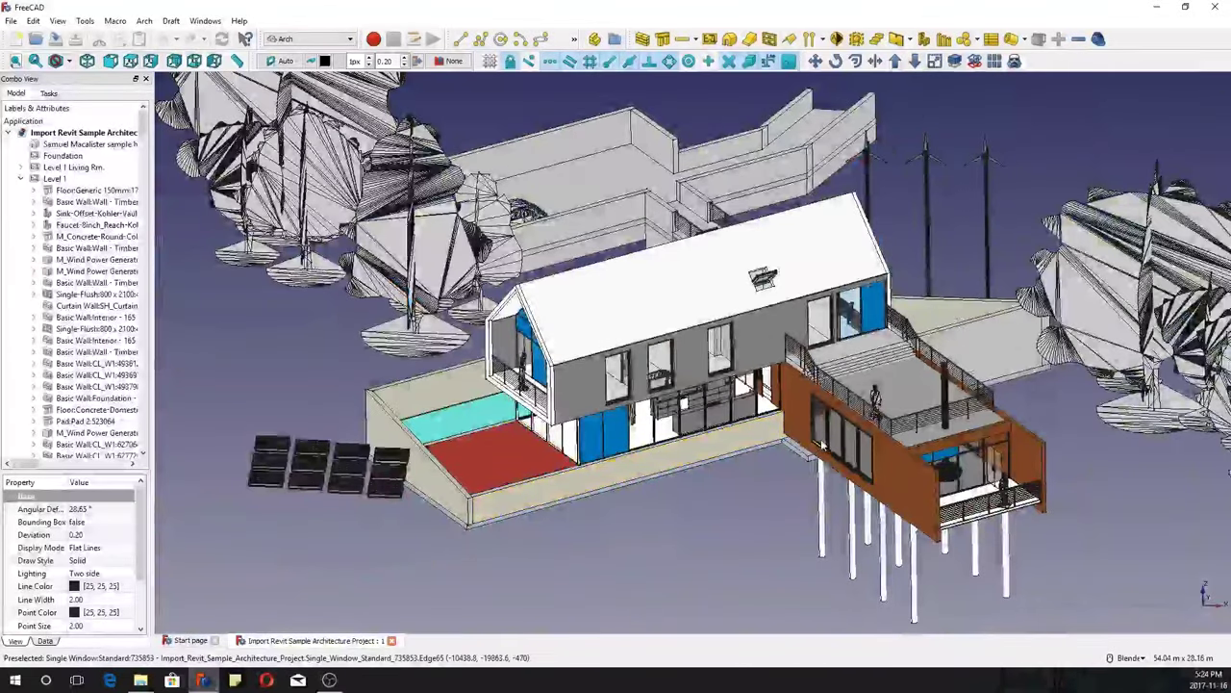
scroll(796, 414, up, 2)
shift+middle_drag(796, 415, 705, 380)
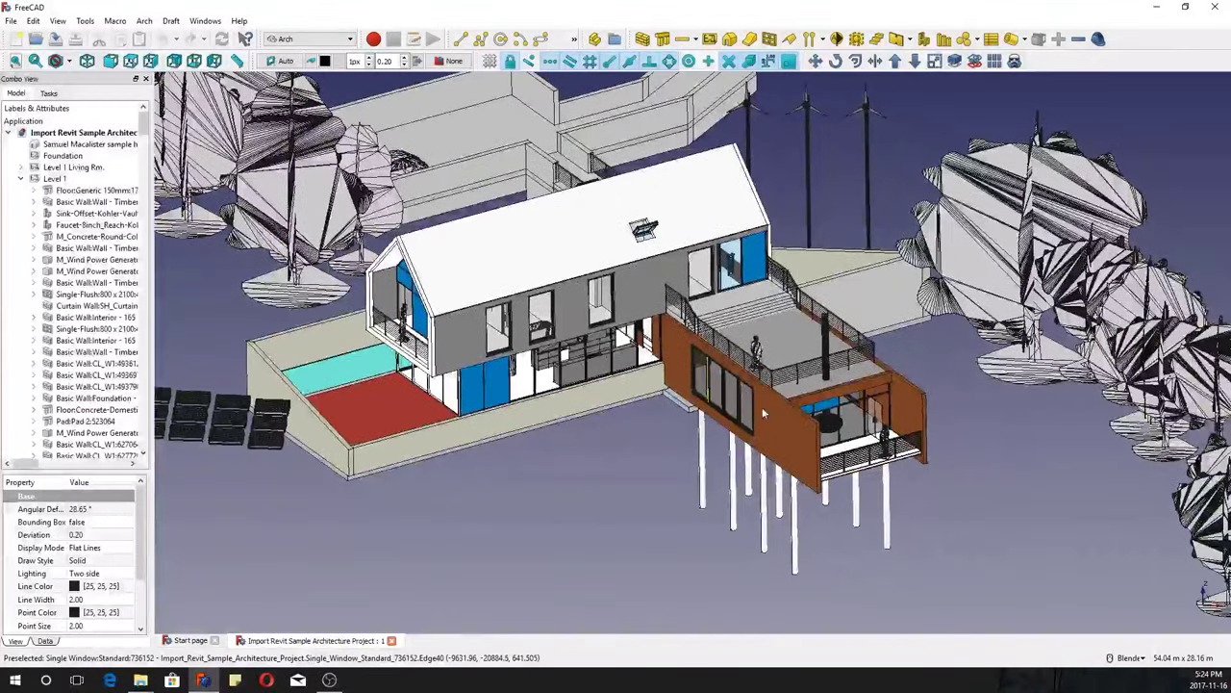
shift+middle_drag(816, 430, 798, 410)
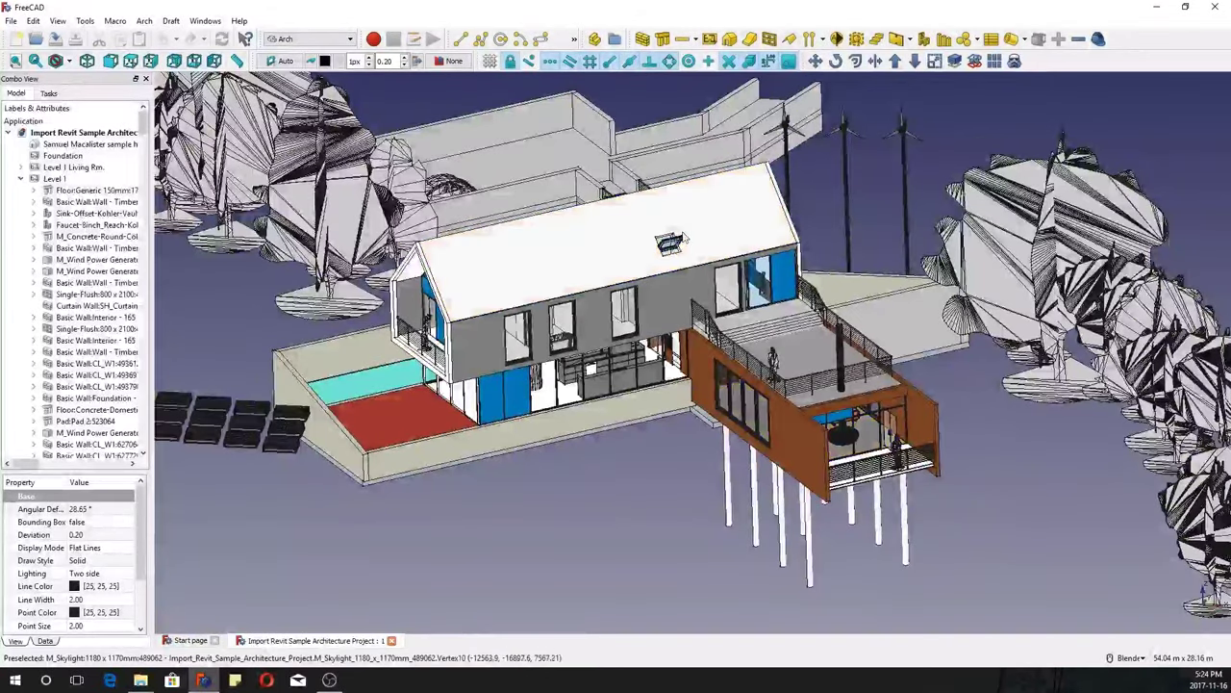
shift+middle_drag(680, 234, 634, 286)
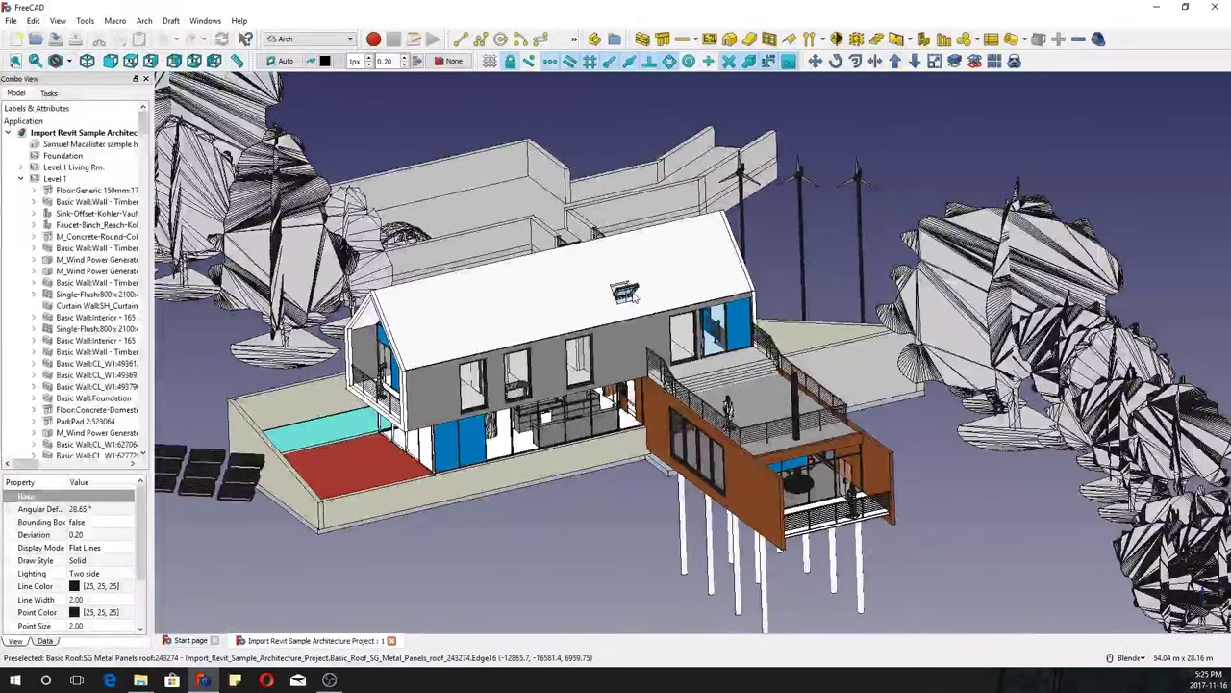
scroll(635, 297, up, 5)
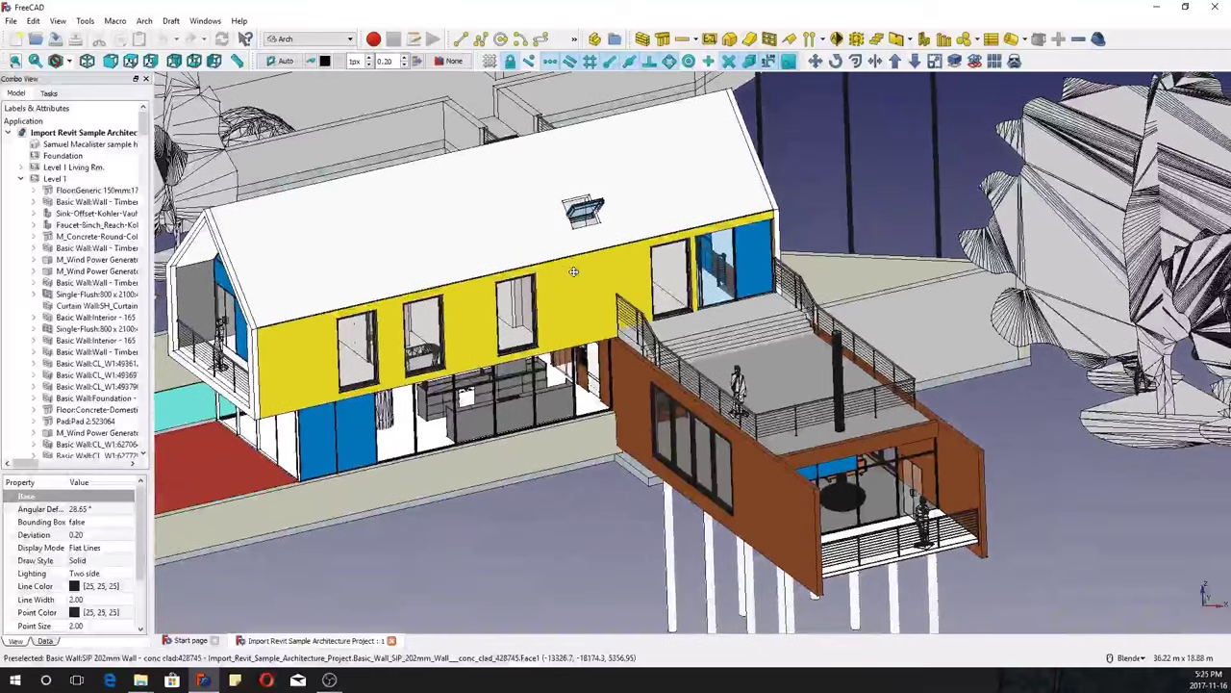
shift+middle_drag(573, 272, 526, 259)
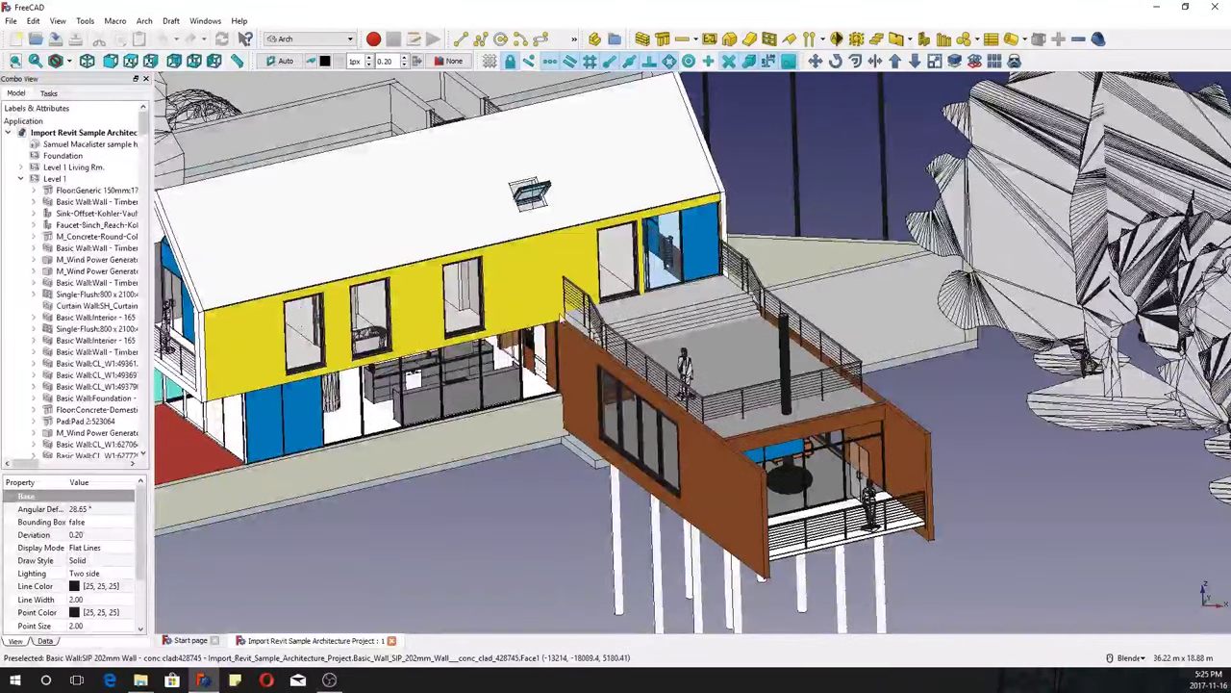
Step: Inspect the opaque blue panels of the ground-floor curtain wall and the faceted round column beside them
mouse_move(561, 318)
middle_down()
mouse_move(672, 404)
mouse_move(571, 316)
middle_up()
scroll(671, 404, down, 3)
scroll(420, 391, up, 4)
scroll(419, 391, up, 4)
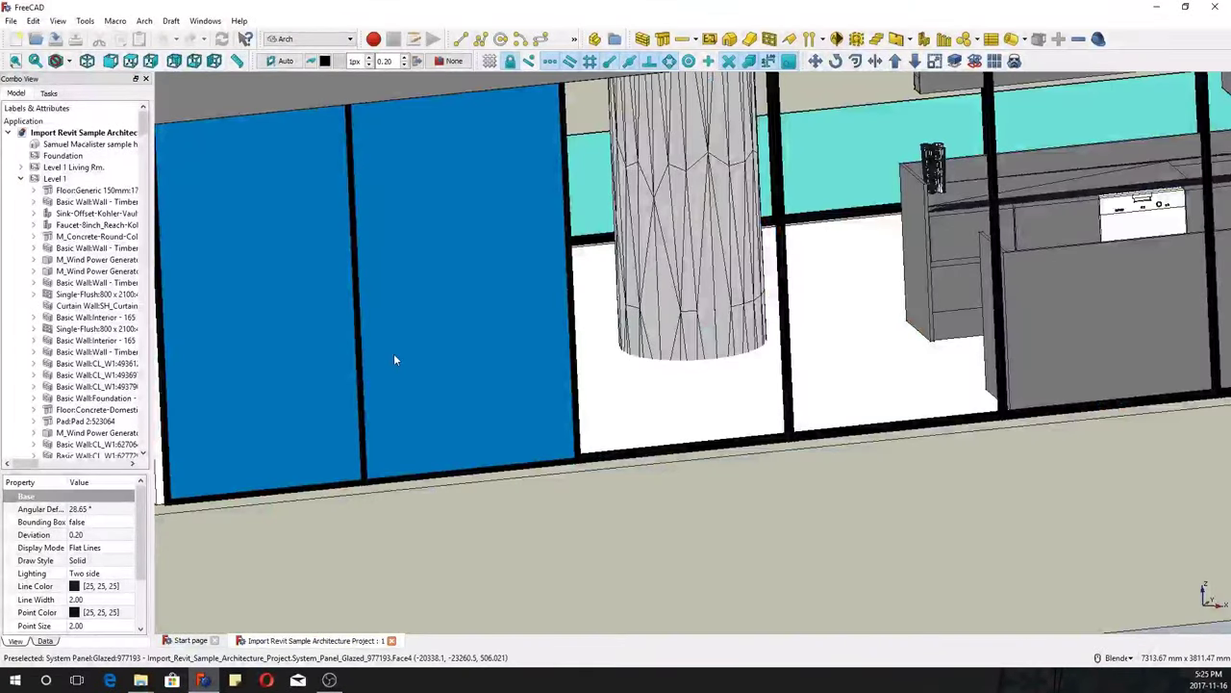
scroll(394, 360, down, 3)
scroll(453, 387, down, 3)
middle_drag(453, 388, 661, 356)
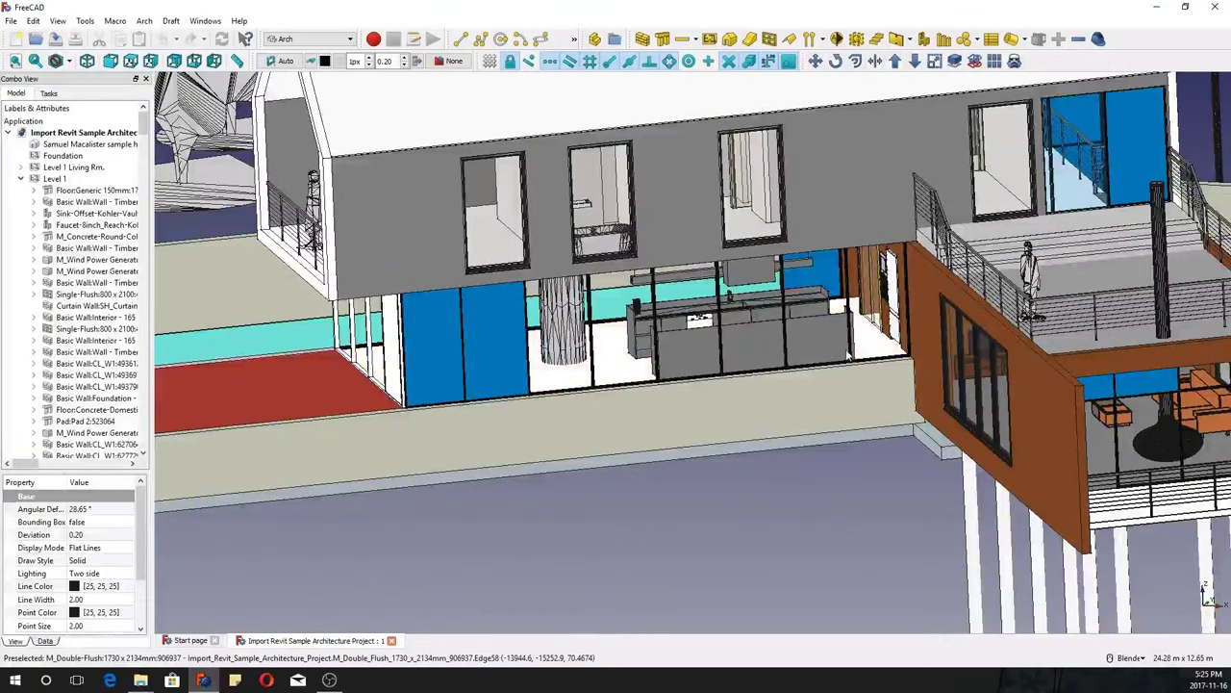
scroll(456, 426, down, 3)
middle_drag(456, 426, 524, 430)
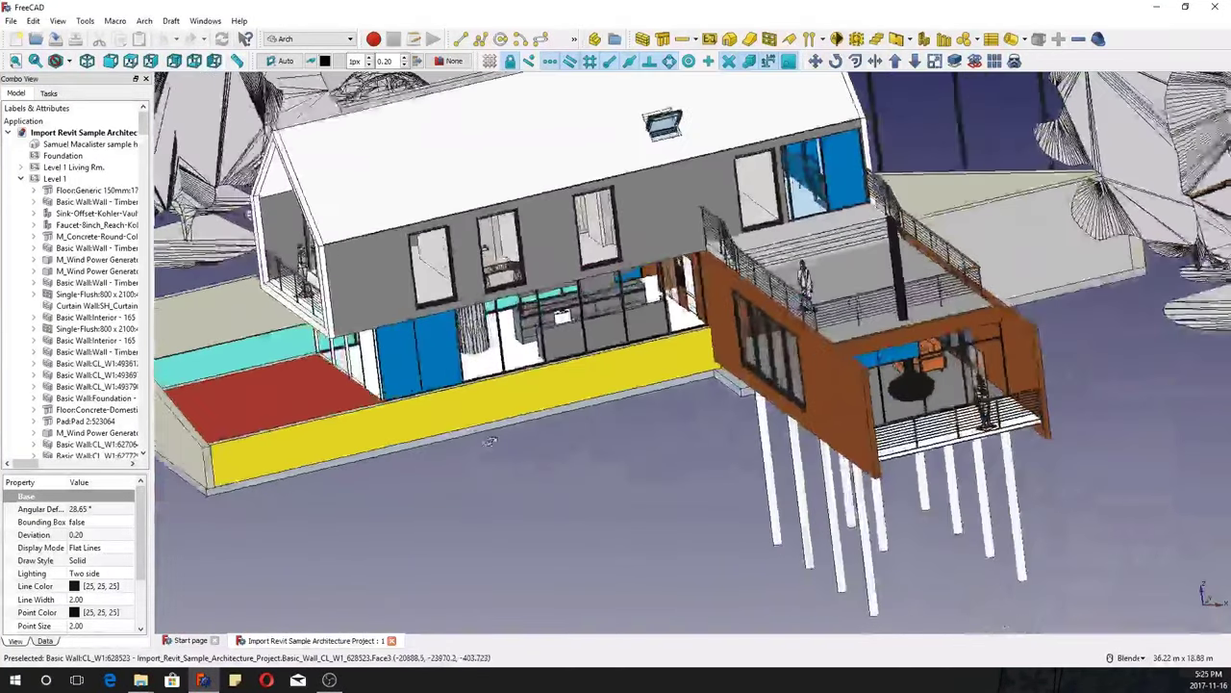
Step: Examine the timber-clad wing on columns and select a leaf of the double glass door on its balcony
scroll(524, 430, up, 2)
scroll(524, 430, down, 1)
scroll(578, 394, down, 3)
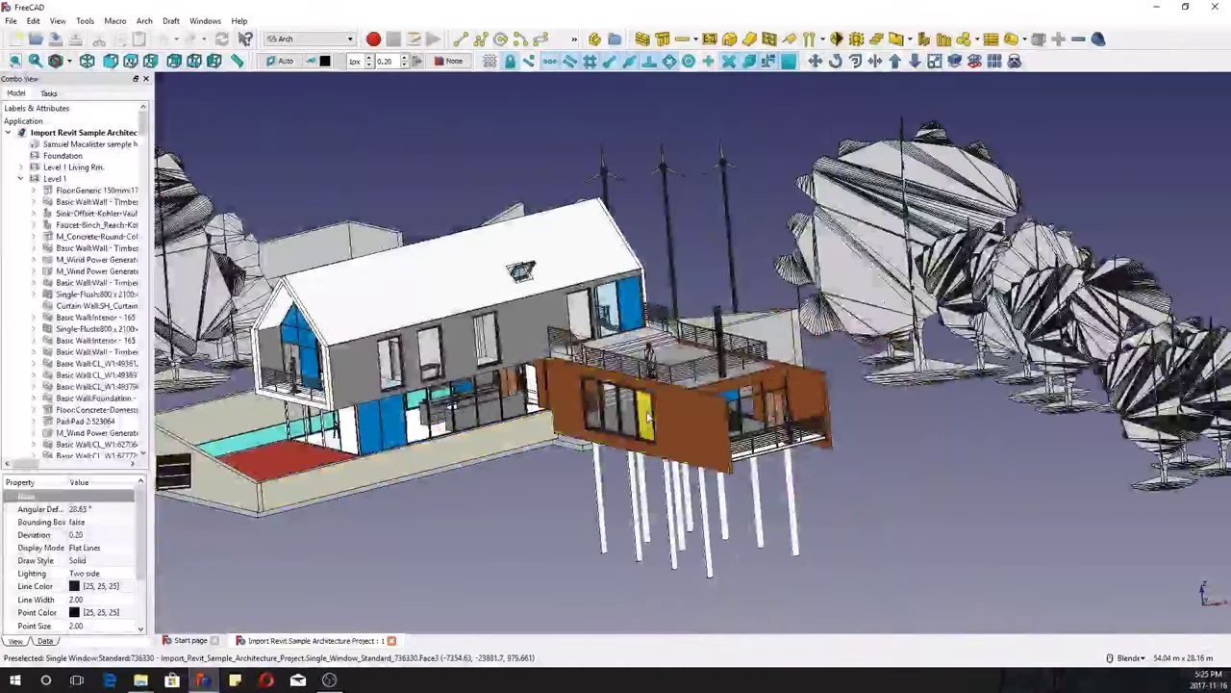
scroll(647, 417, up, 5)
scroll(648, 417, up, 3)
scroll(622, 394, down, 3)
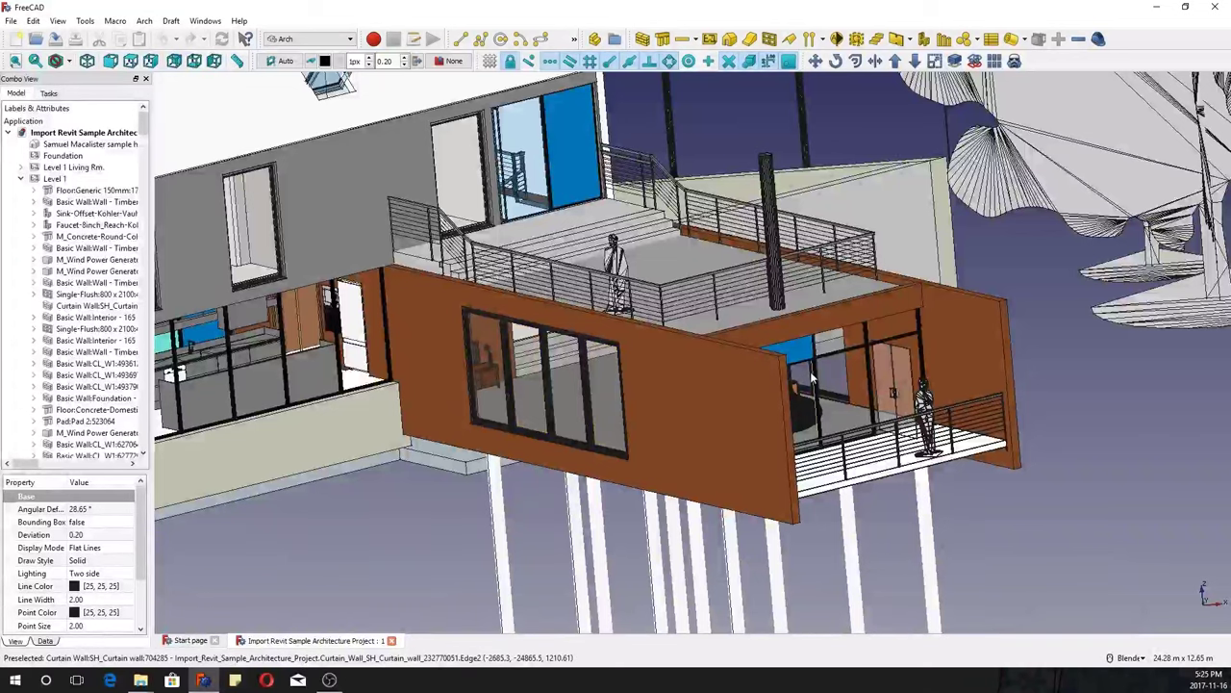
scroll(650, 329, down, 3)
scroll(727, 328, up, 5)
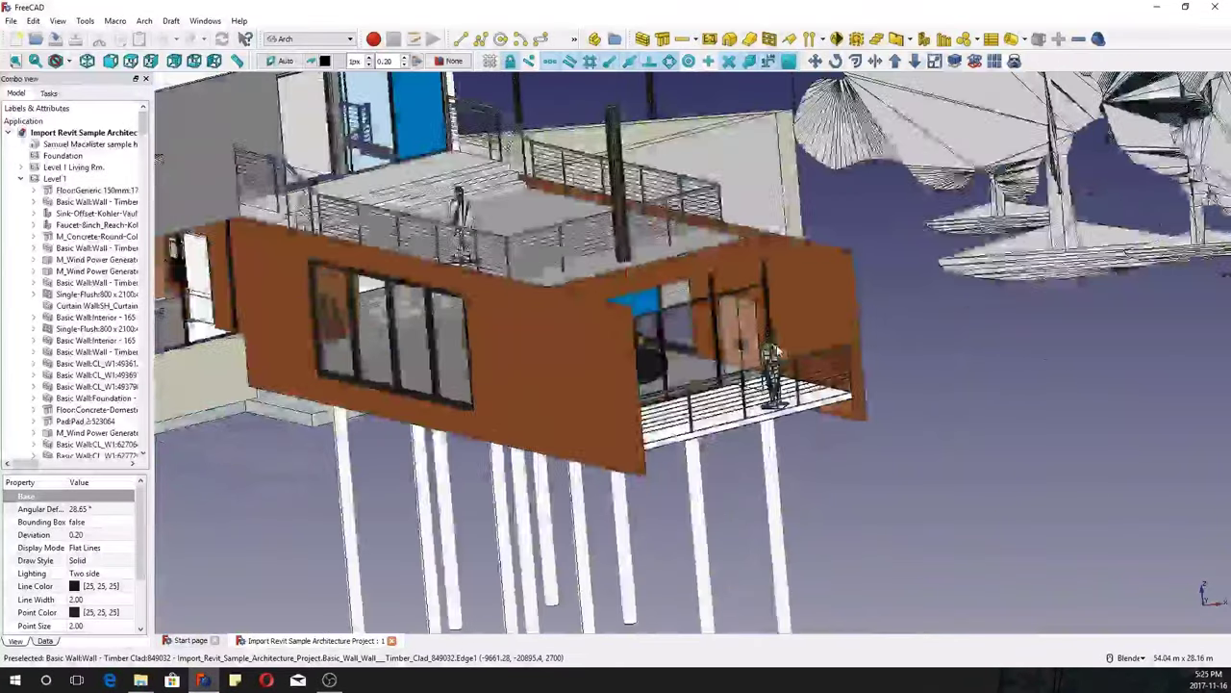
click(708, 274)
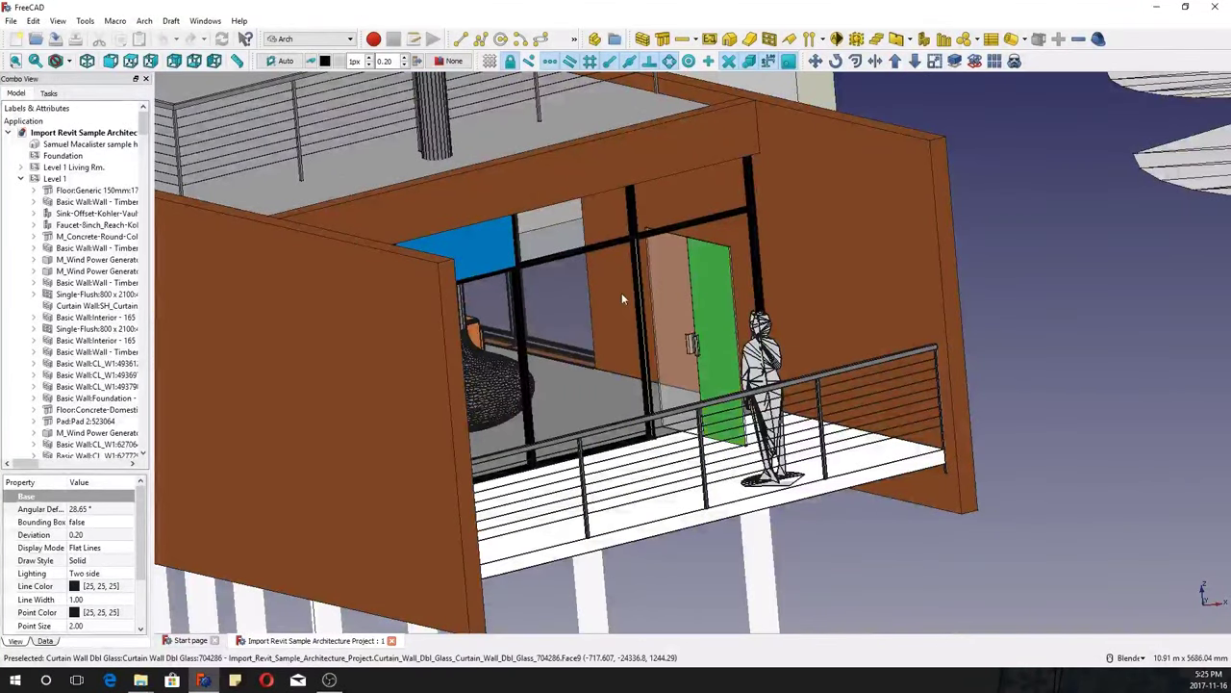
scroll(736, 252, down, 4)
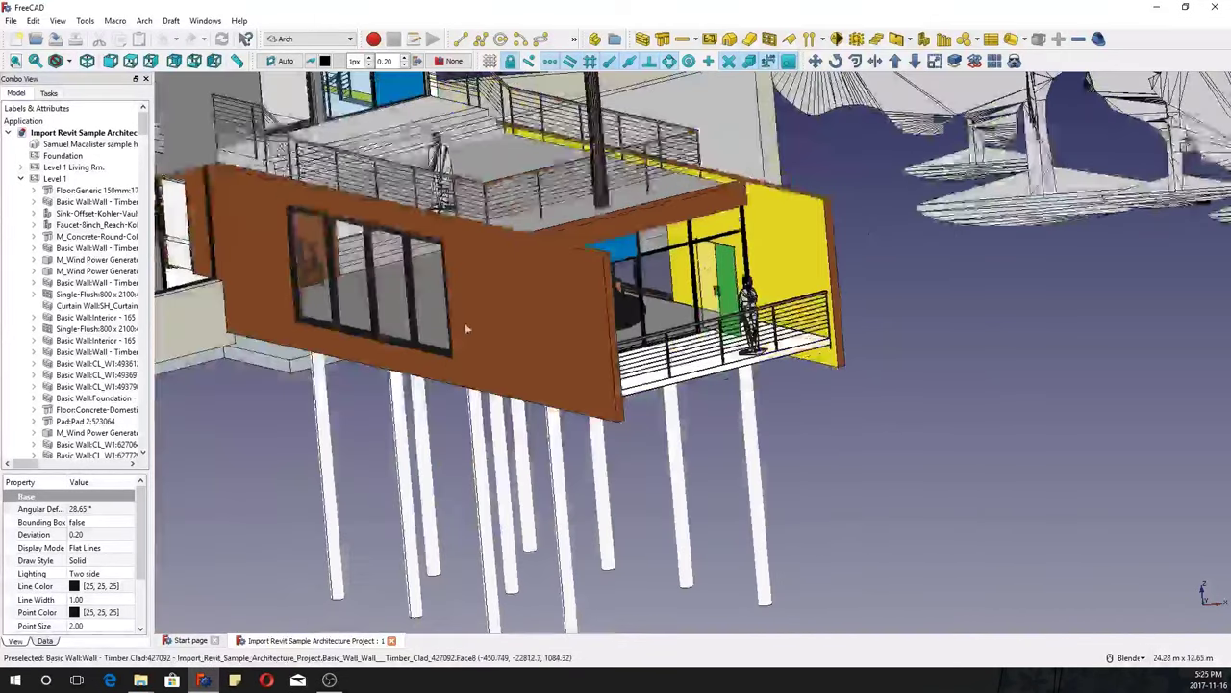
Step: Select the tall blue panel beside the balcony door in the gable-end curtain wall to inspect it
middle_drag(645, 299, 418, 248)
scroll(597, 514, up, 3)
scroll(417, 249, down, 3)
scroll(418, 248, up, 4)
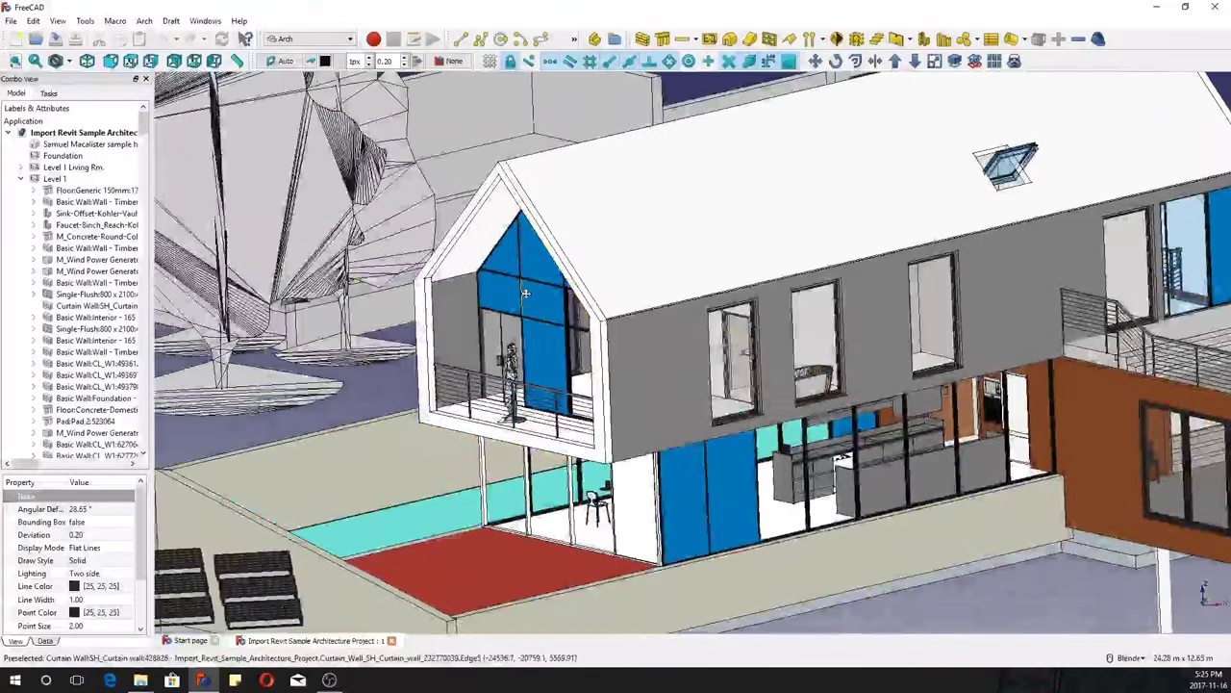
click(539, 398)
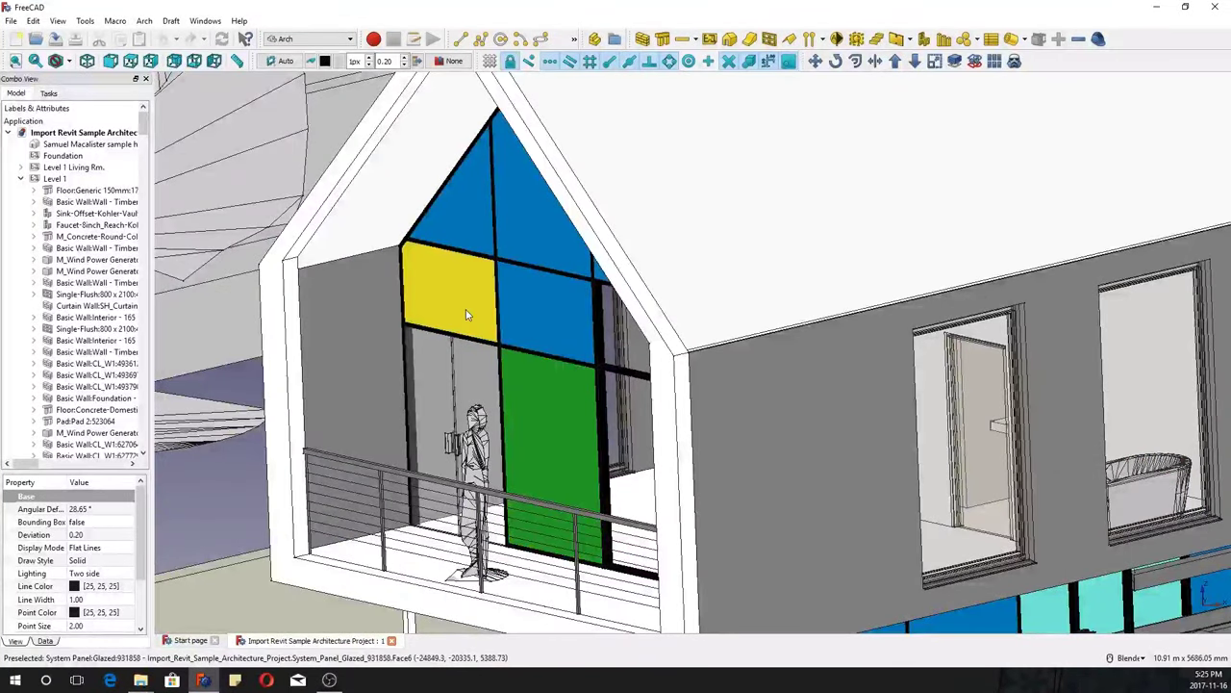
Step: Inspect a glass leaf of the balcony double door in the gable-end curtain wall, and review the whole house exterior
click(446, 385)
click(482, 379)
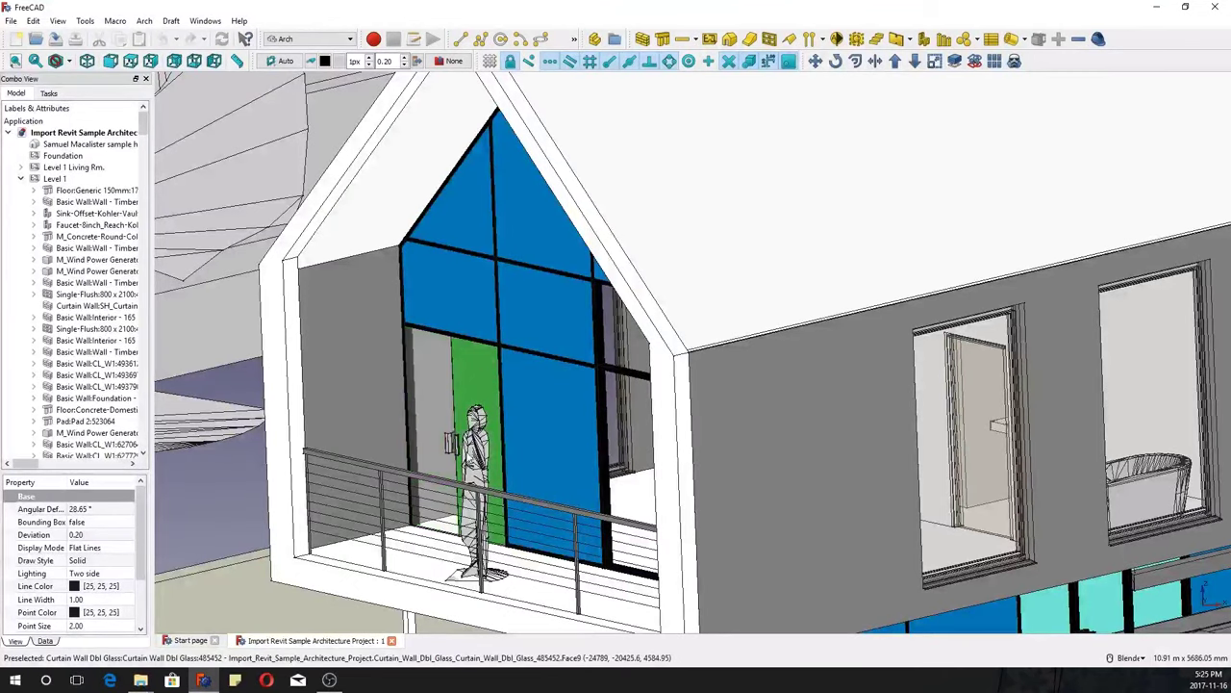
scroll(542, 475, up, 3)
scroll(539, 473, down, 7)
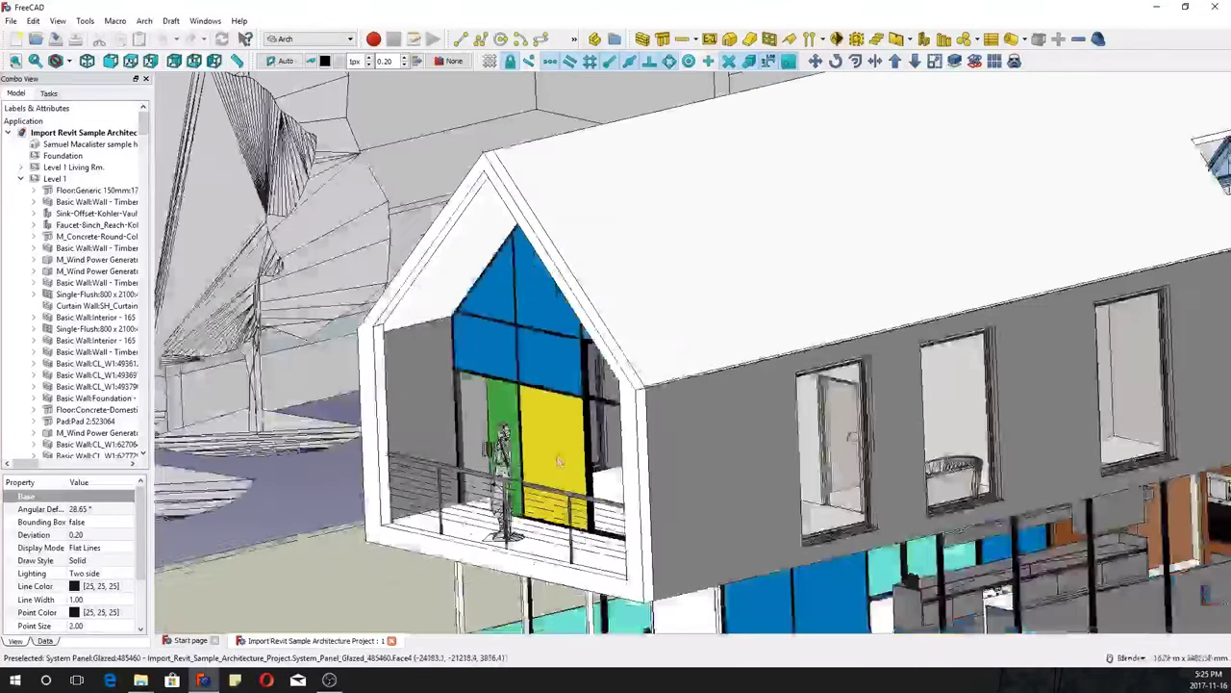
scroll(865, 410, down, 4)
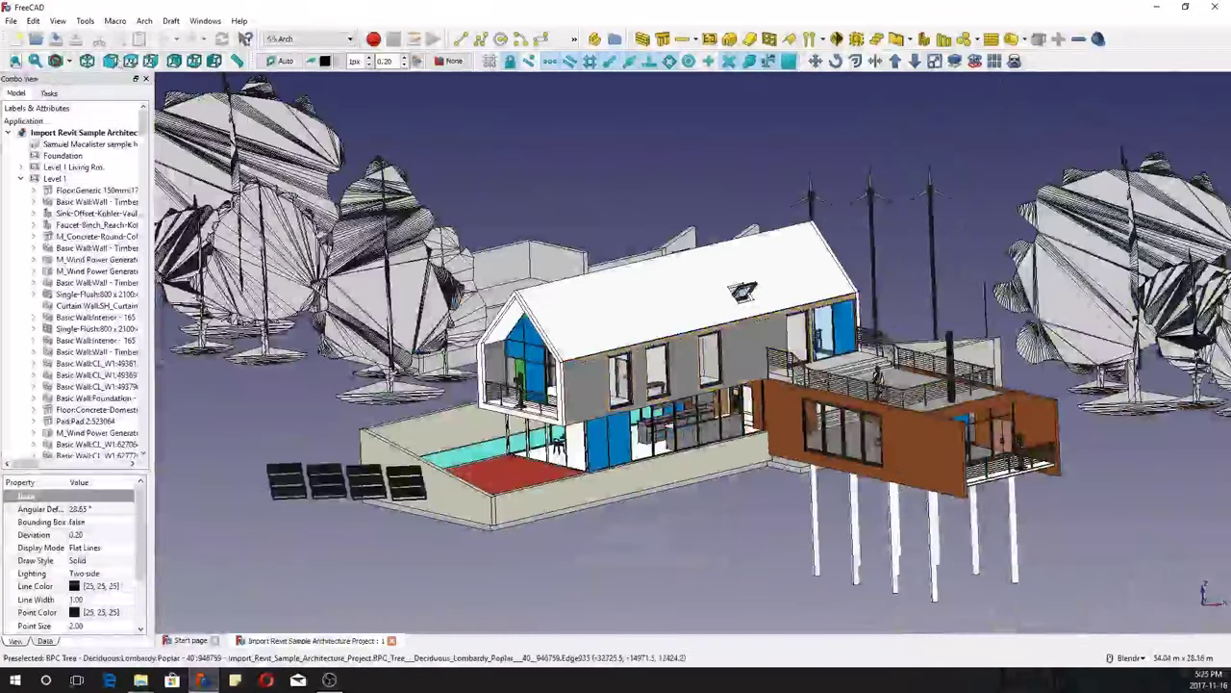
Step: Show the whole site in top view with the Wireframe draw style
click(129, 60)
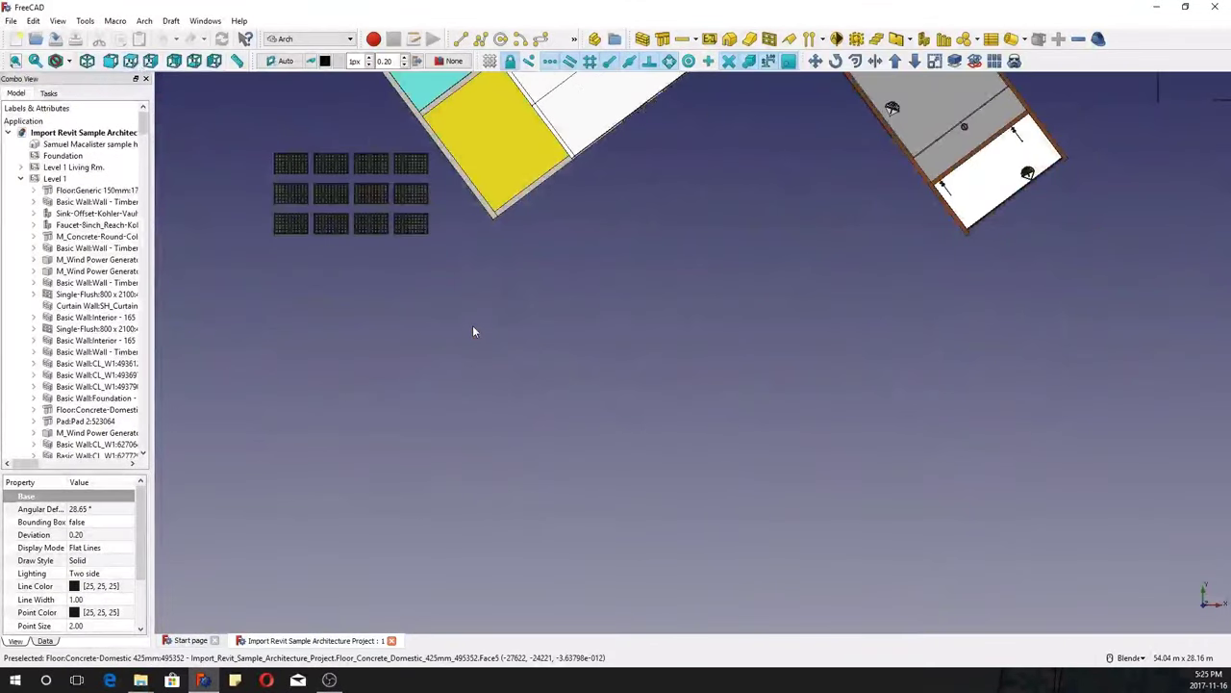
scroll(577, 264, down, 3)
shift+middle_drag(577, 263, 532, 459)
shift+middle_drag(490, 318, 520, 418)
click(67, 61)
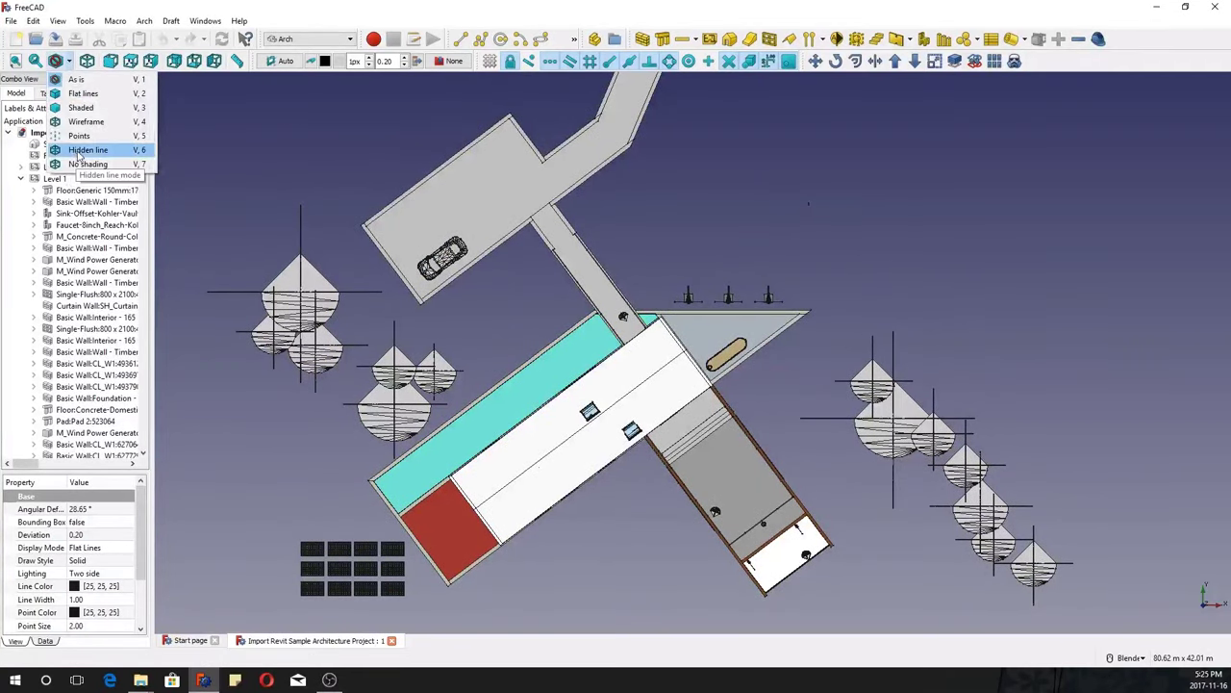
click(89, 121)
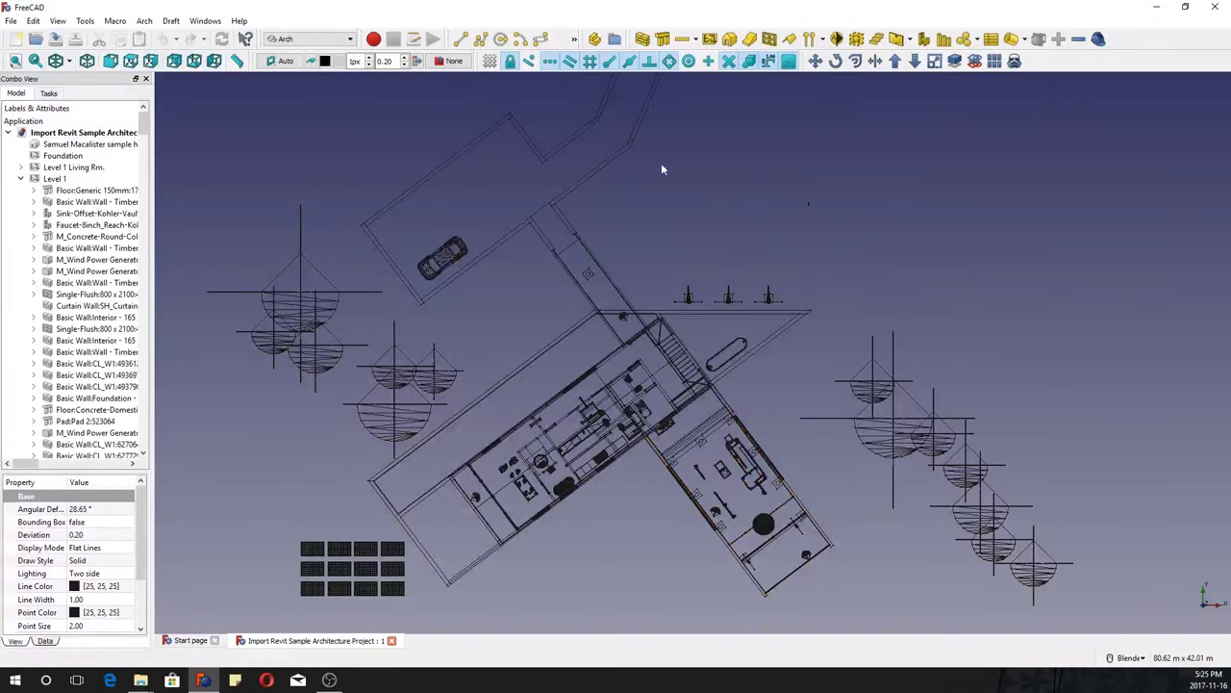
Step: Switch the 3D view's navigation style to CAD
right_click(624, 196)
mouse_move(717, 403)
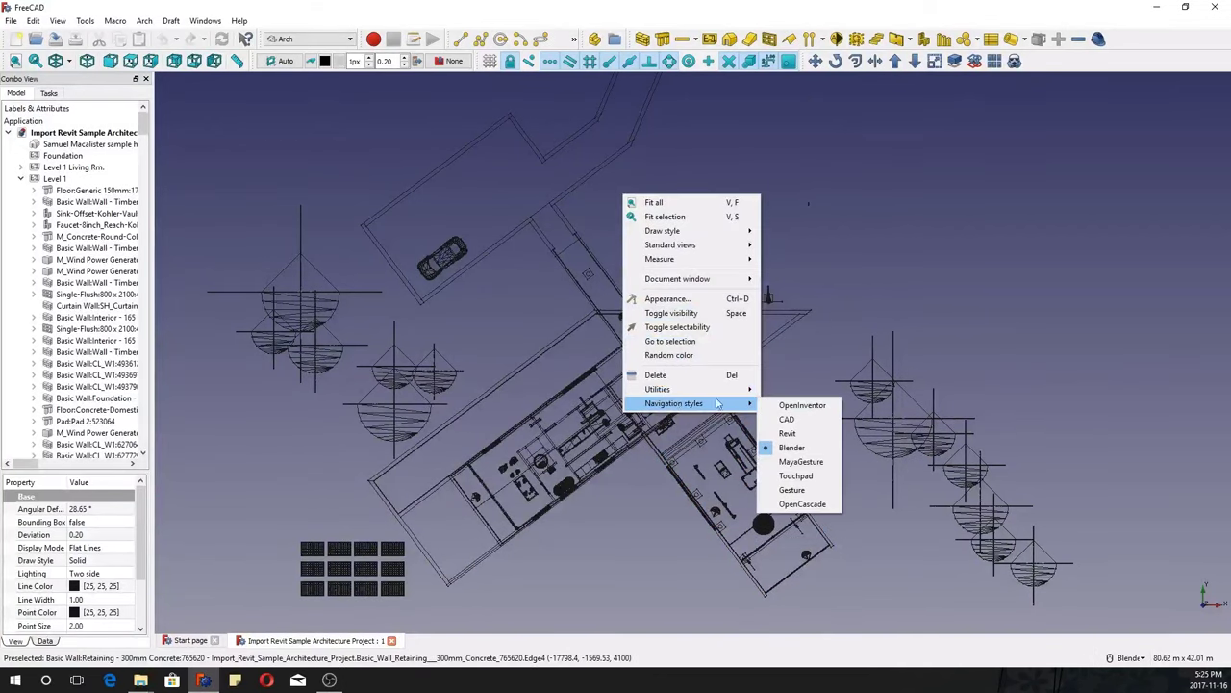
click(786, 421)
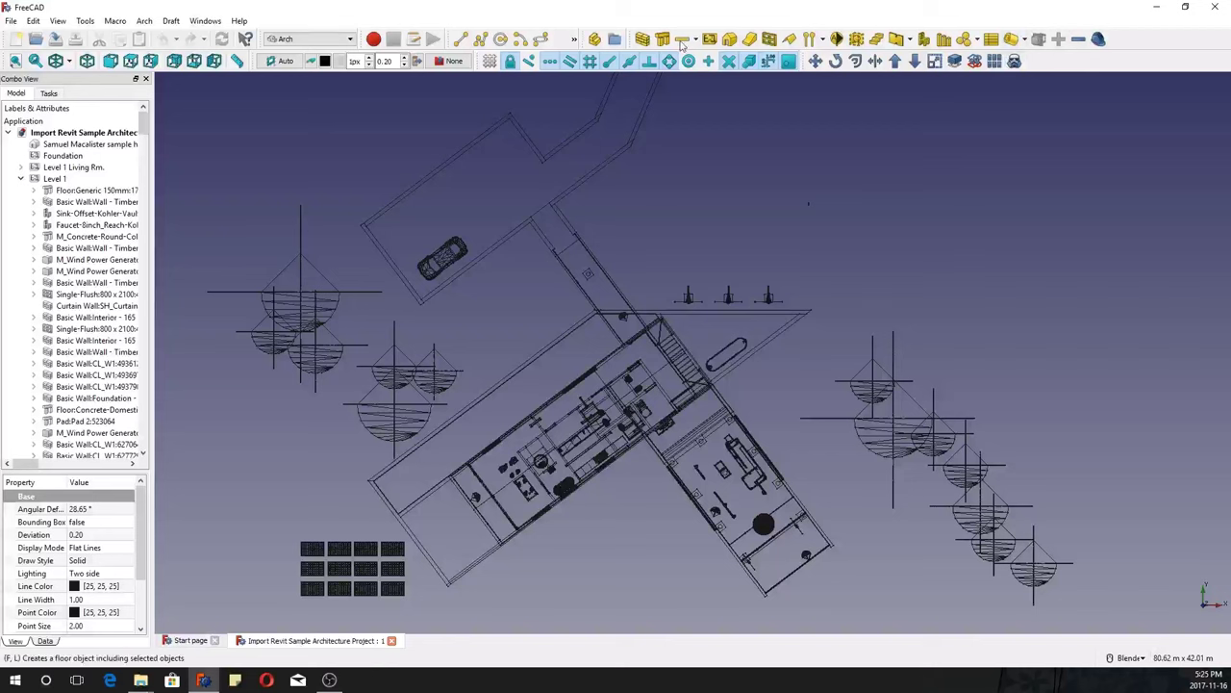
Step: Set the working plane to XY (top) with a 0 mm offset
click(279, 60)
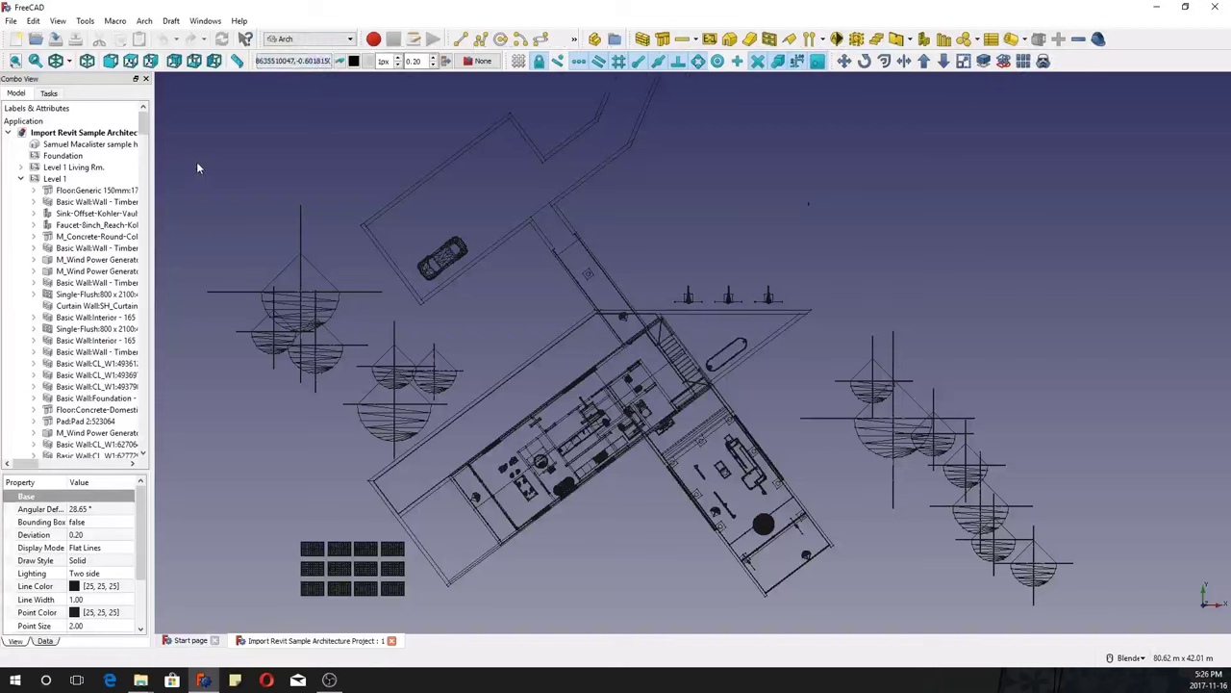
click(283, 60)
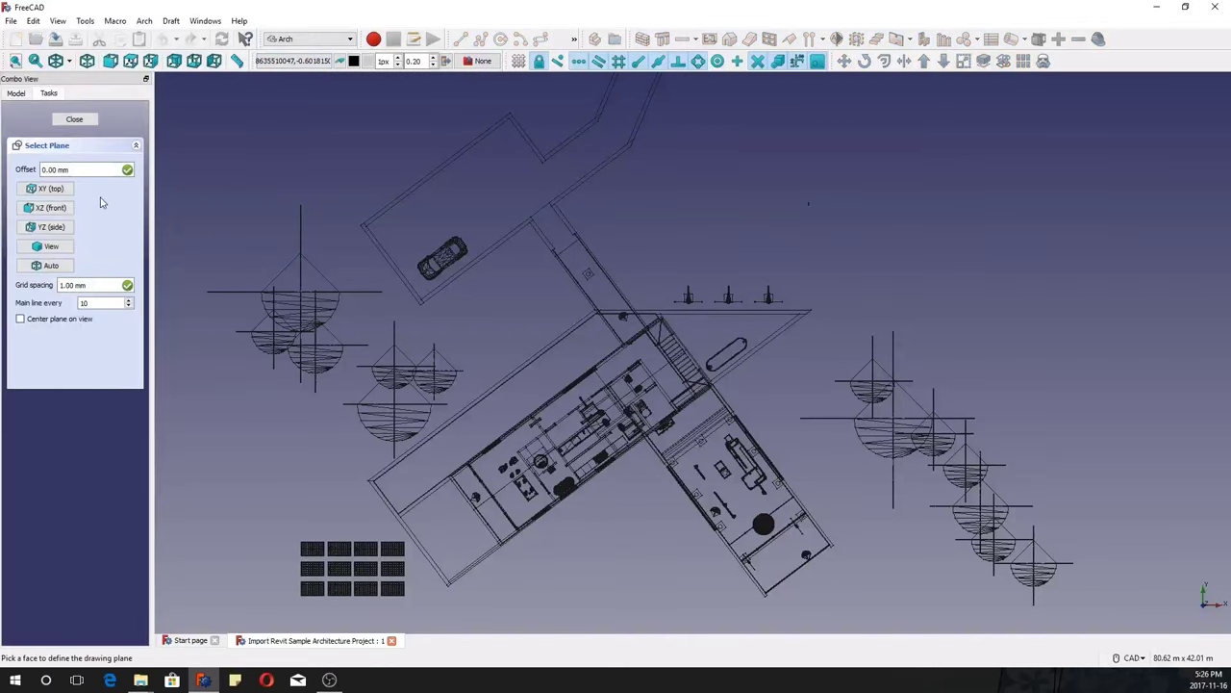
click(74, 190)
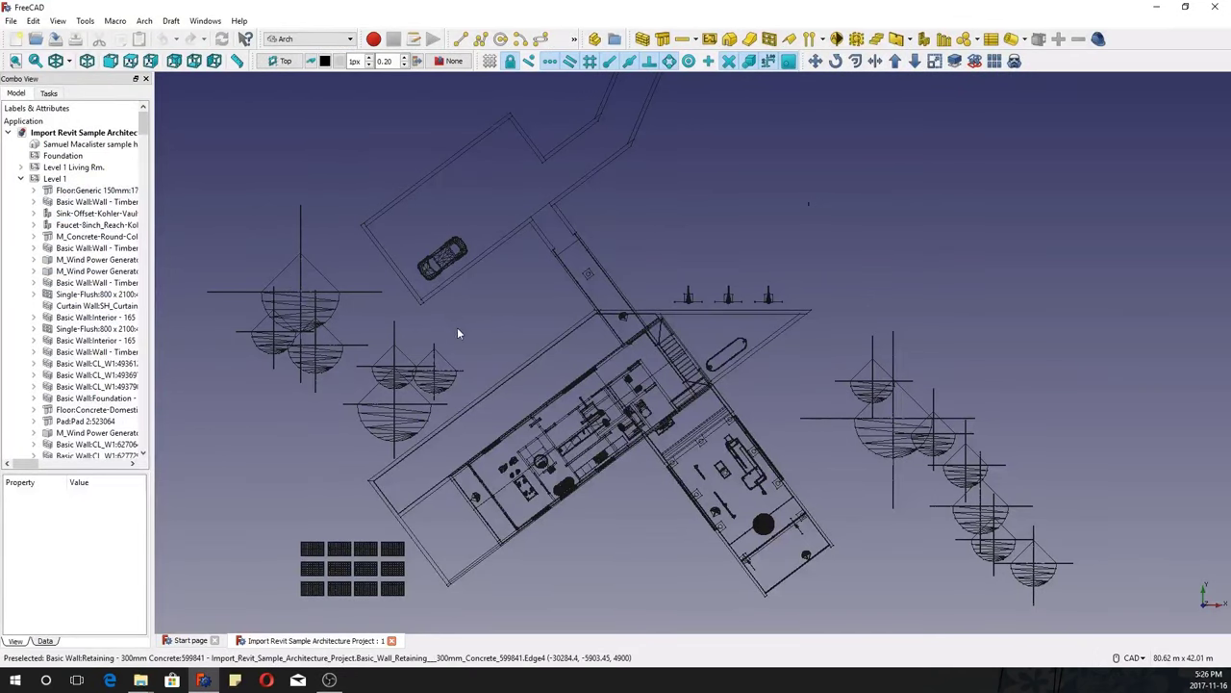
Step: Look over the retaining walls around the driveway and walkway, and move the Draft drawing tools to a row of their own
scroll(458, 327, down, 2)
scroll(515, 195, up, 5)
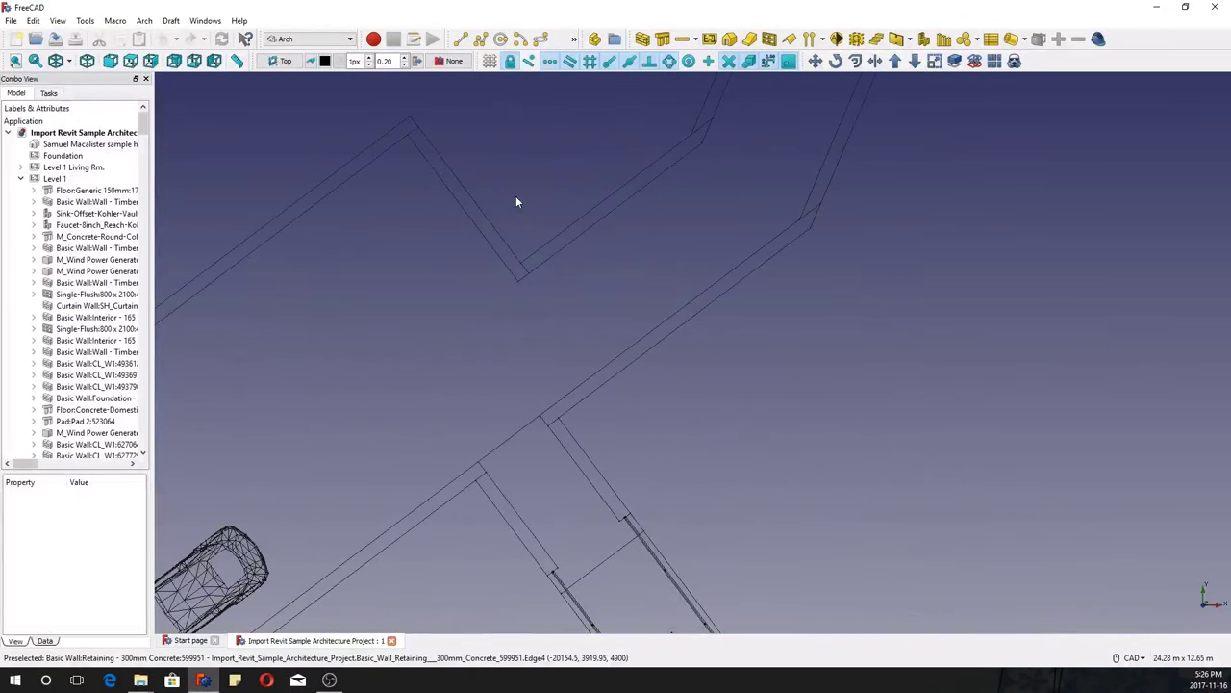
scroll(515, 195, down, 3)
scroll(483, 281, up, 4)
scroll(566, 303, down, 1)
scroll(567, 289, up, 3)
scroll(568, 293, up, 4)
scroll(567, 293, down, 1)
scroll(570, 307, down, 4)
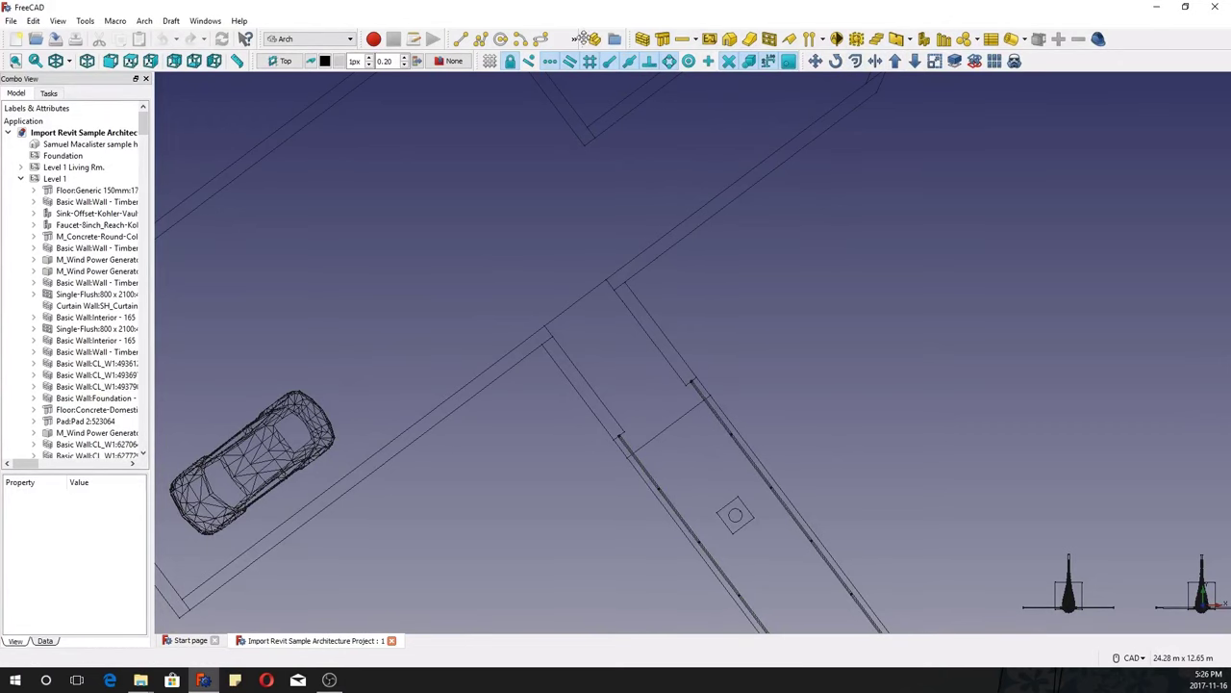
mouse_move(445, 39)
mouse_down()
mouse_move(318, 77)
mouse_move(152, 86)
mouse_up()
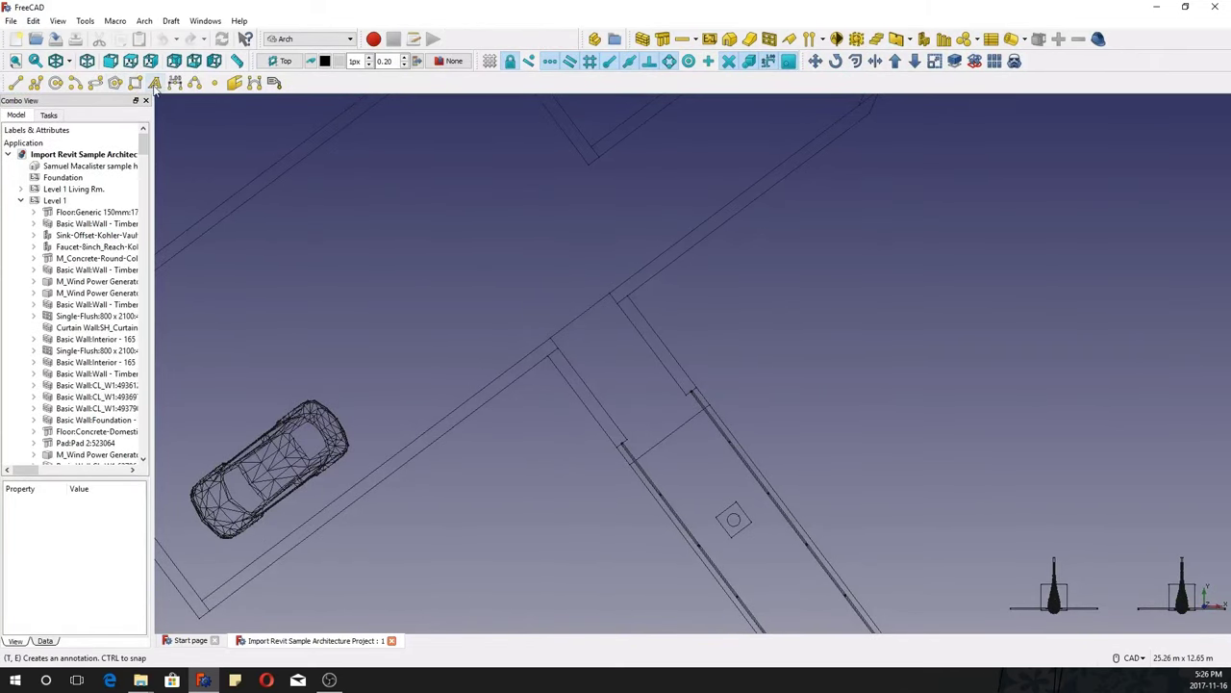
Step: Dimension the length of the short wall segment between the driveway and the walkway railing, placing the dimension line inside the walkway
click(174, 84)
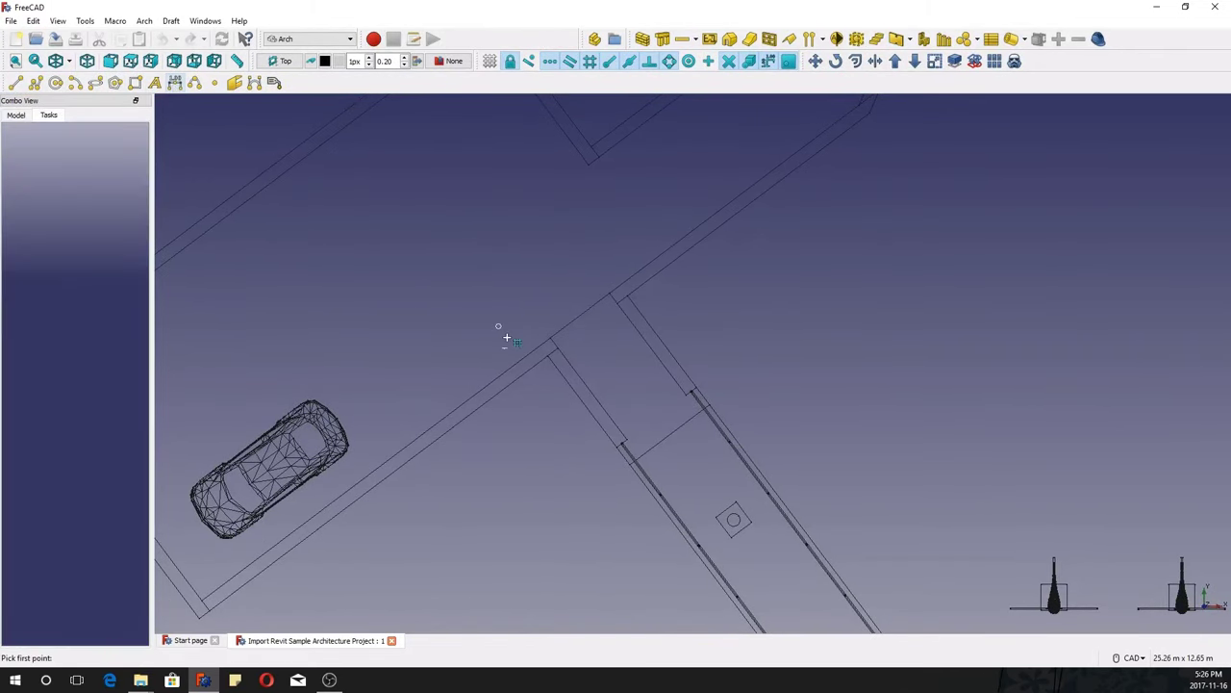
click(561, 348)
click(624, 434)
click(634, 404)
Step: Set the walkway wall dimension's font size to 1 m
scroll(597, 375, up, 4)
scroll(598, 378, up, 2)
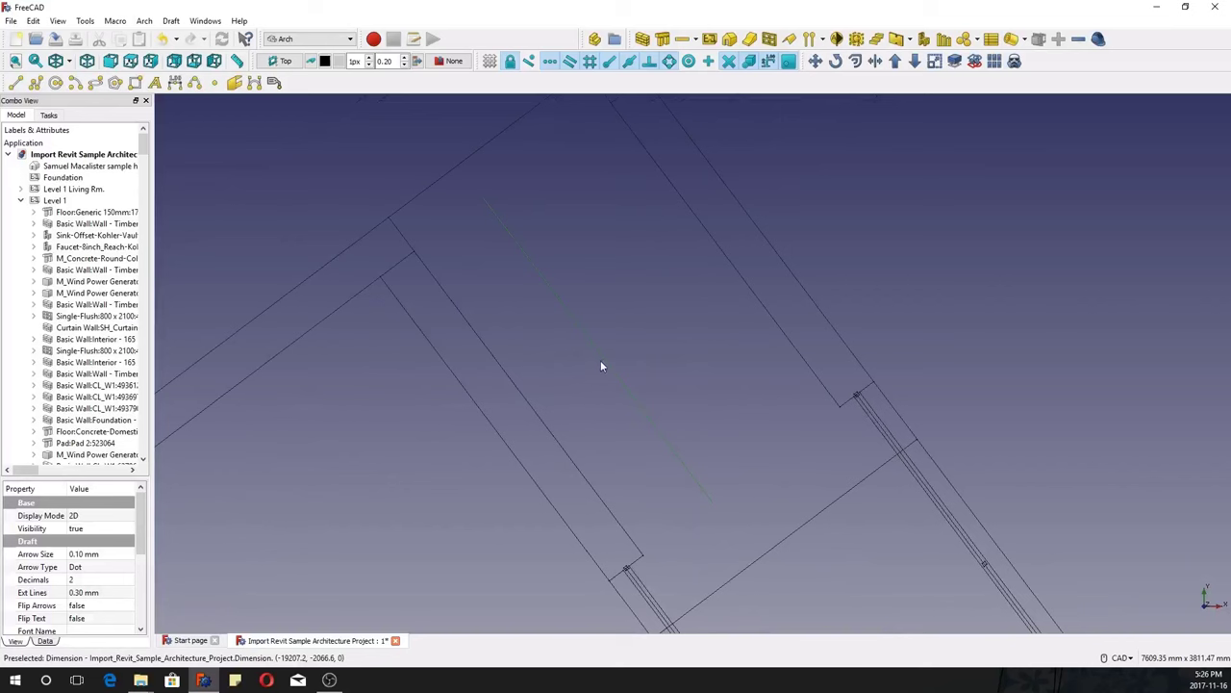
click(102, 593)
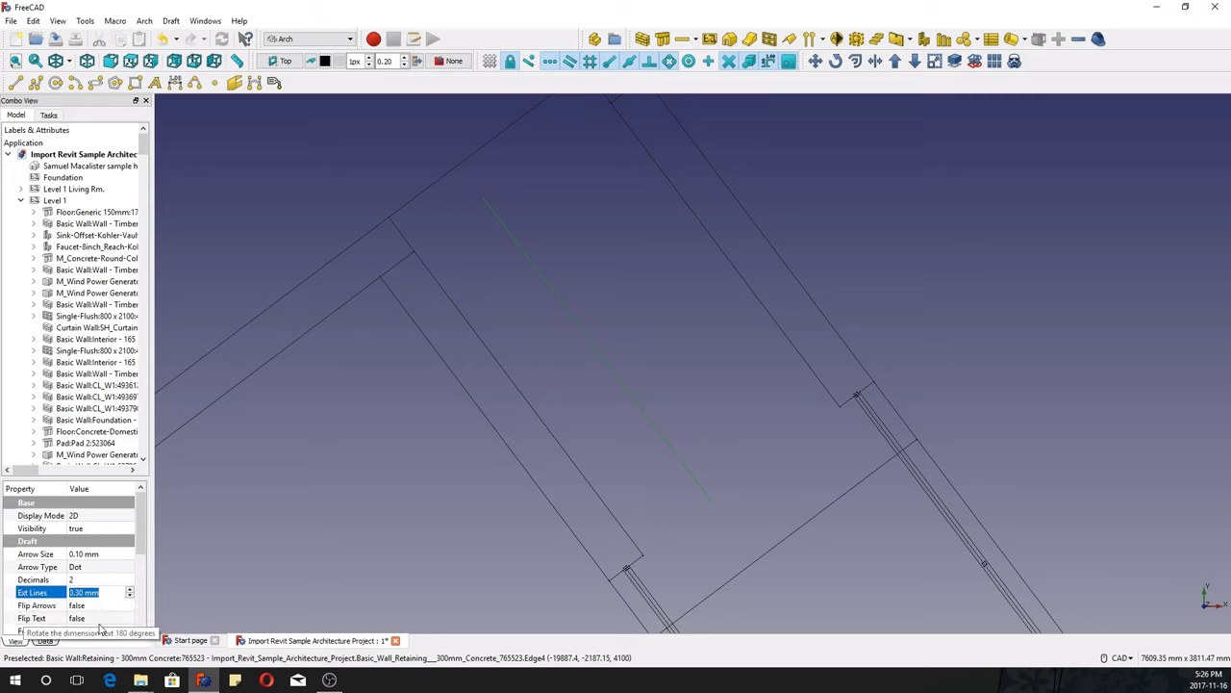
drag(140, 538, 135, 570)
click(77, 579)
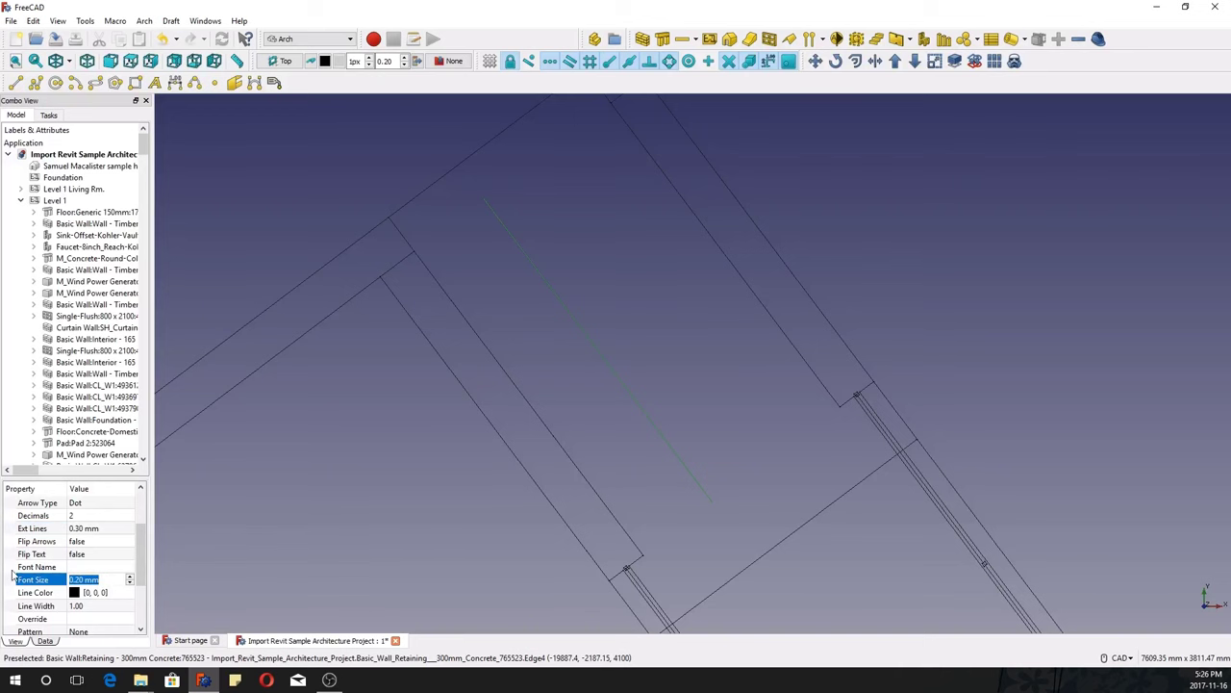
text(1m)
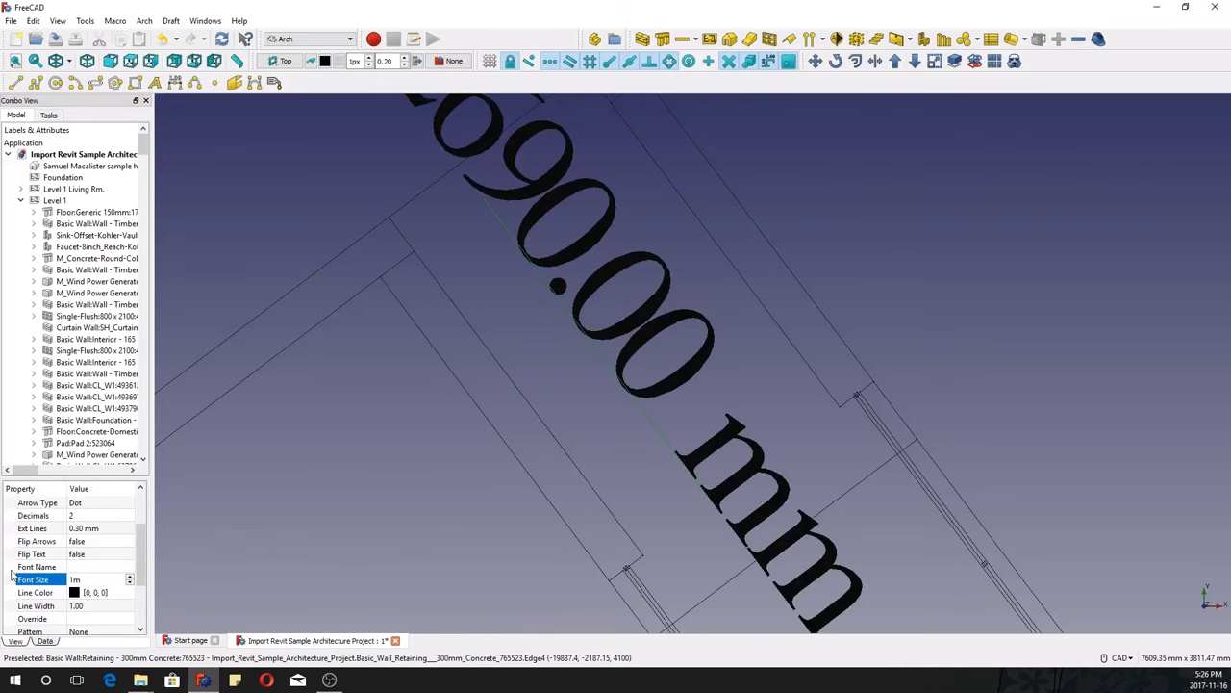
Step: Draw a straight line about 3.9 m long through the parked car from one end to the other
scroll(556, 404, down, 5)
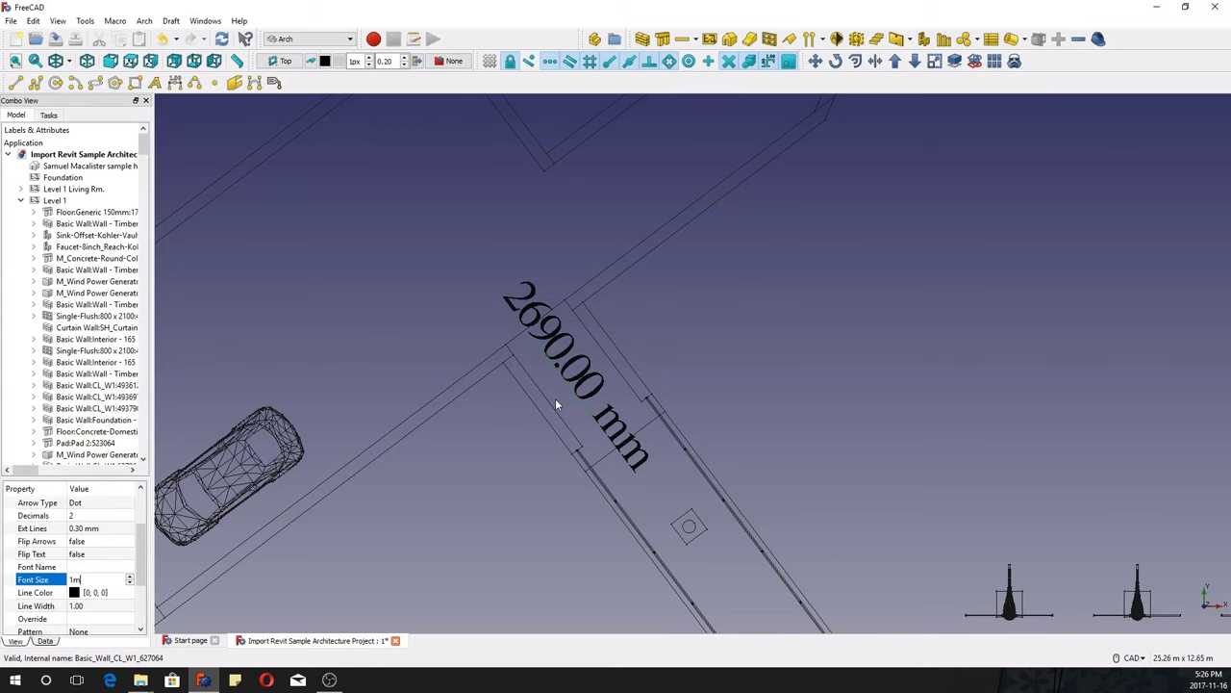
scroll(494, 372, down, 2)
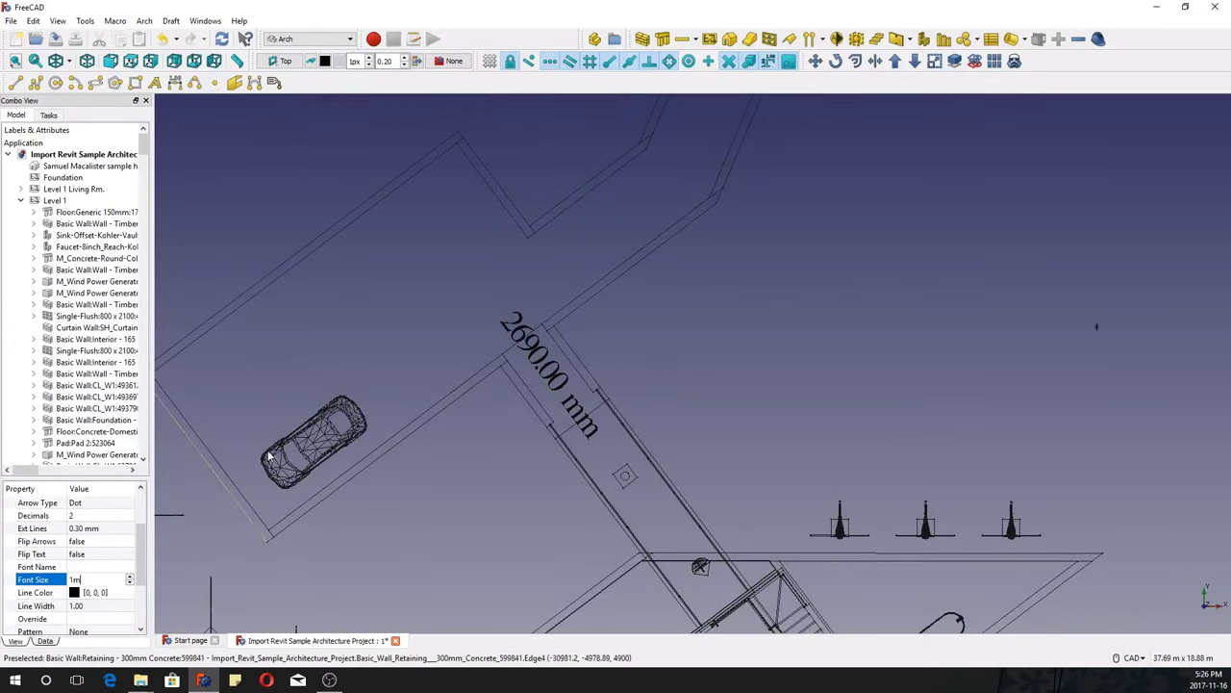
scroll(294, 445, up, 3)
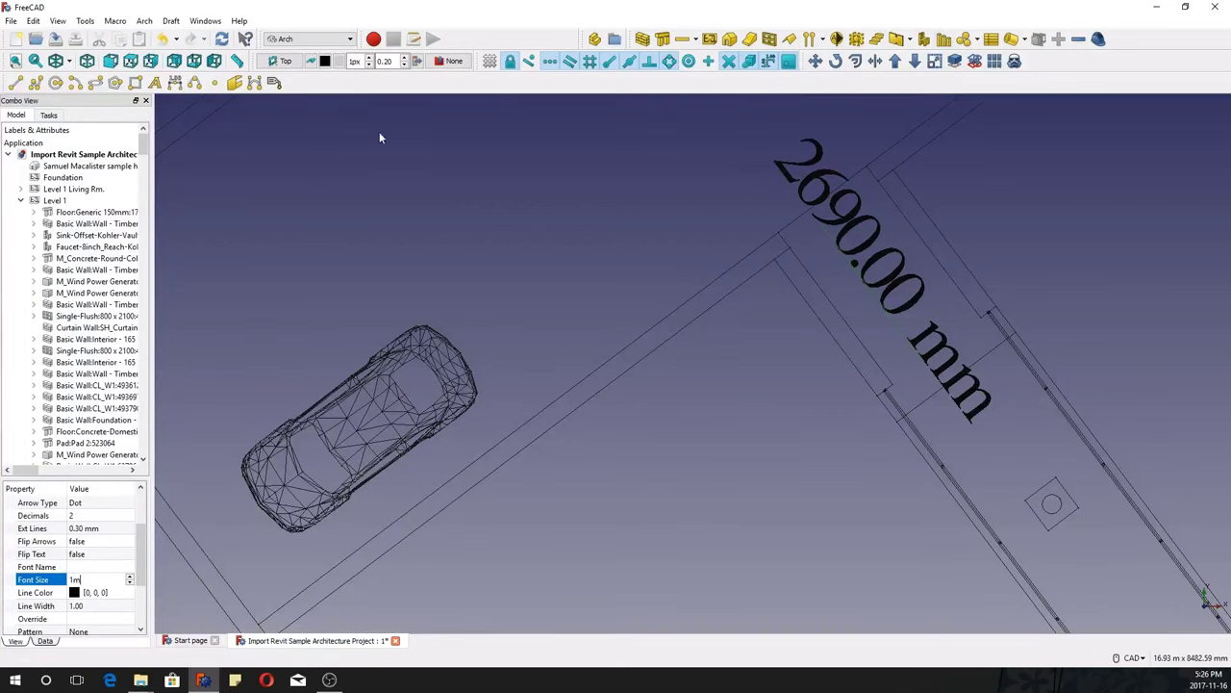
click(15, 82)
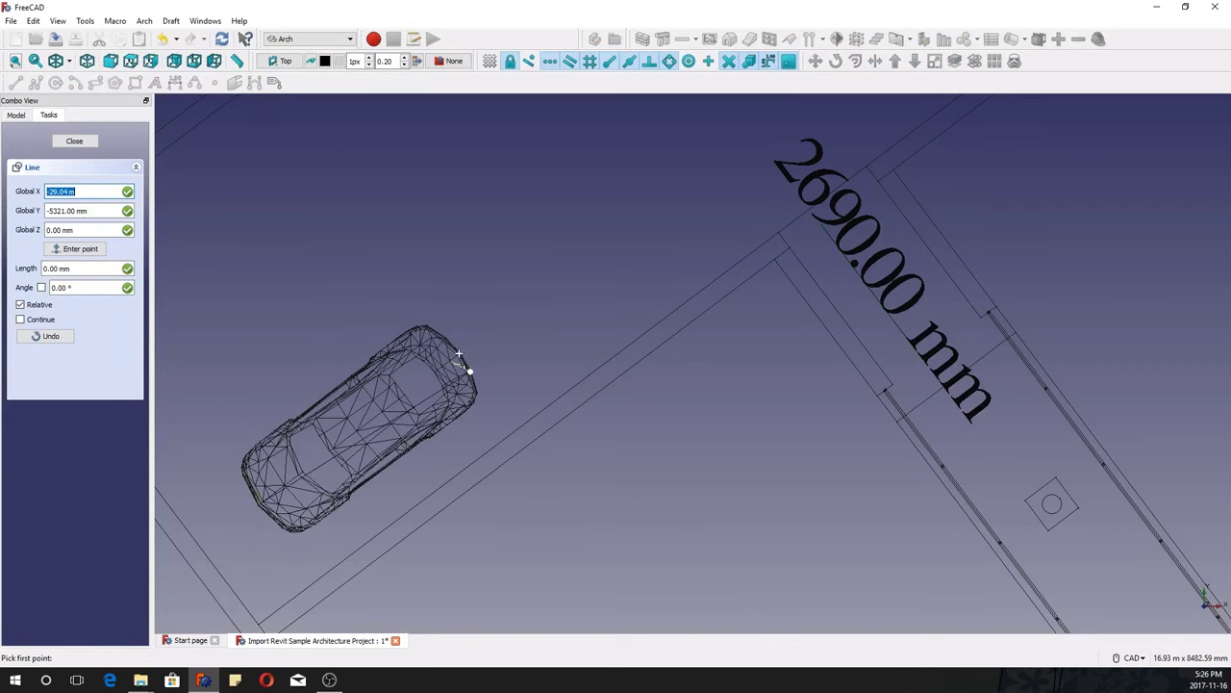
key(Escape)
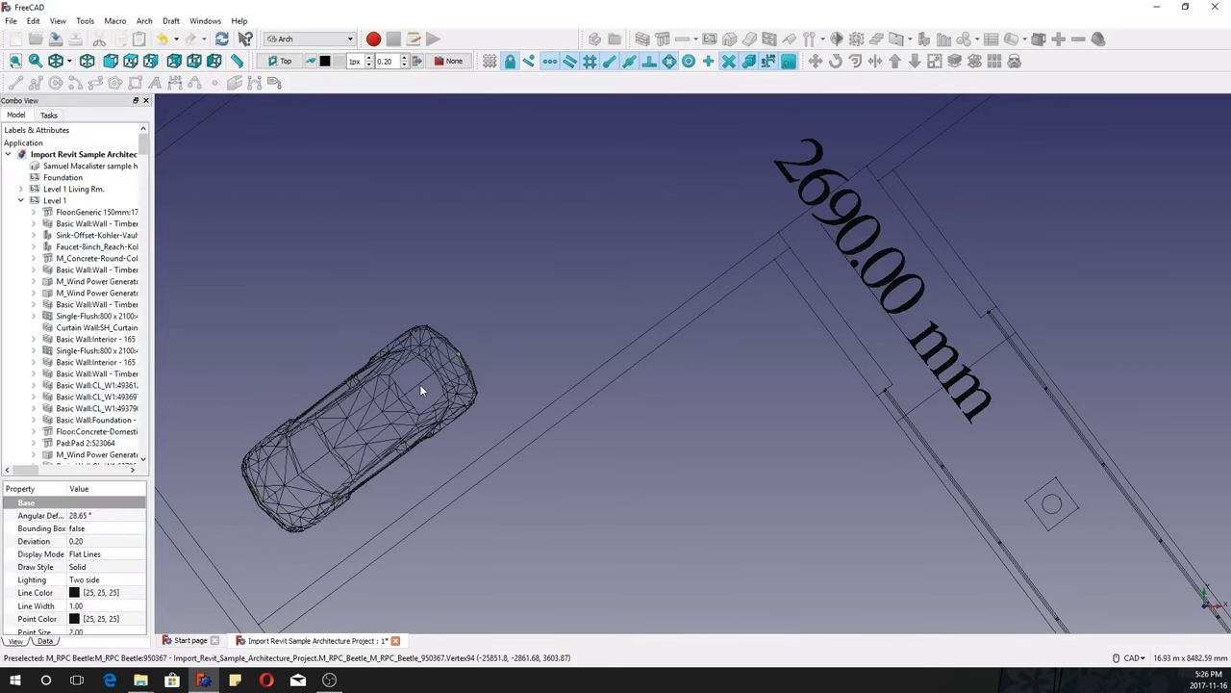
Step: Select the line drawn over the car in the model tree and read its length from its data properties
scroll(86, 412, down, 5)
scroll(87, 411, down, 15)
click(48, 456)
click(44, 640)
scroll(57, 601, down, 3)
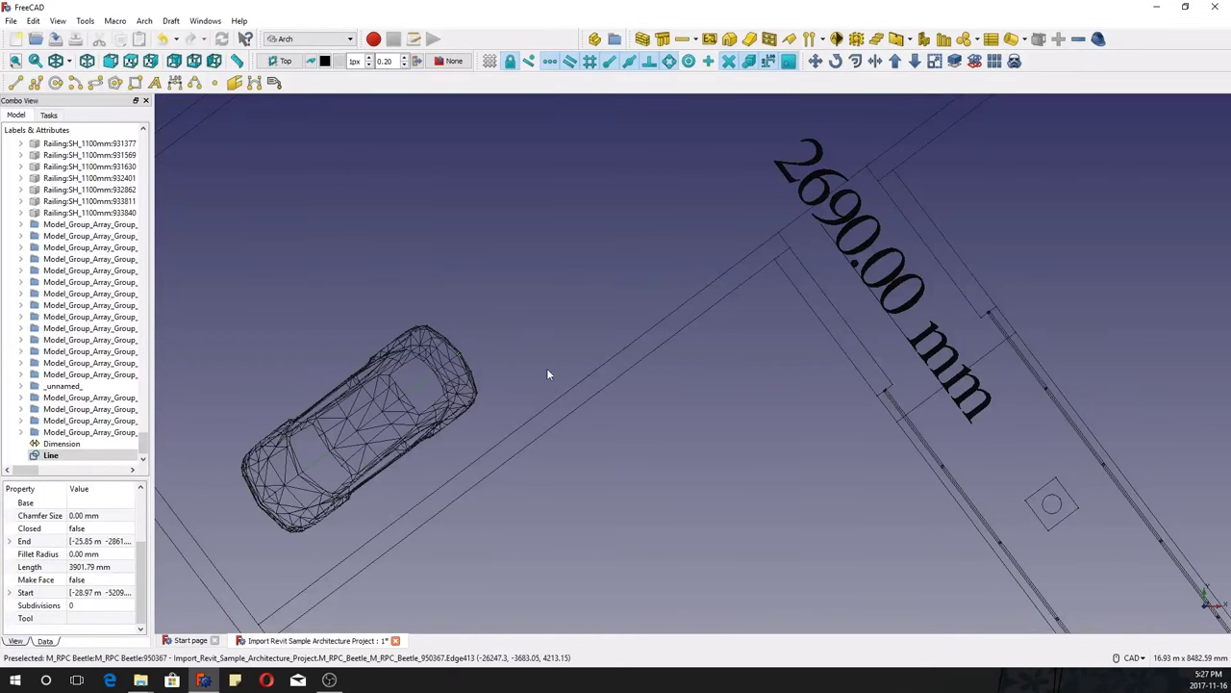
Step: Examine the house interior in plan and select the door crossing the partition near the long exterior wall to inspect it
scroll(519, 367, down, 10)
scroll(577, 456, up, 10)
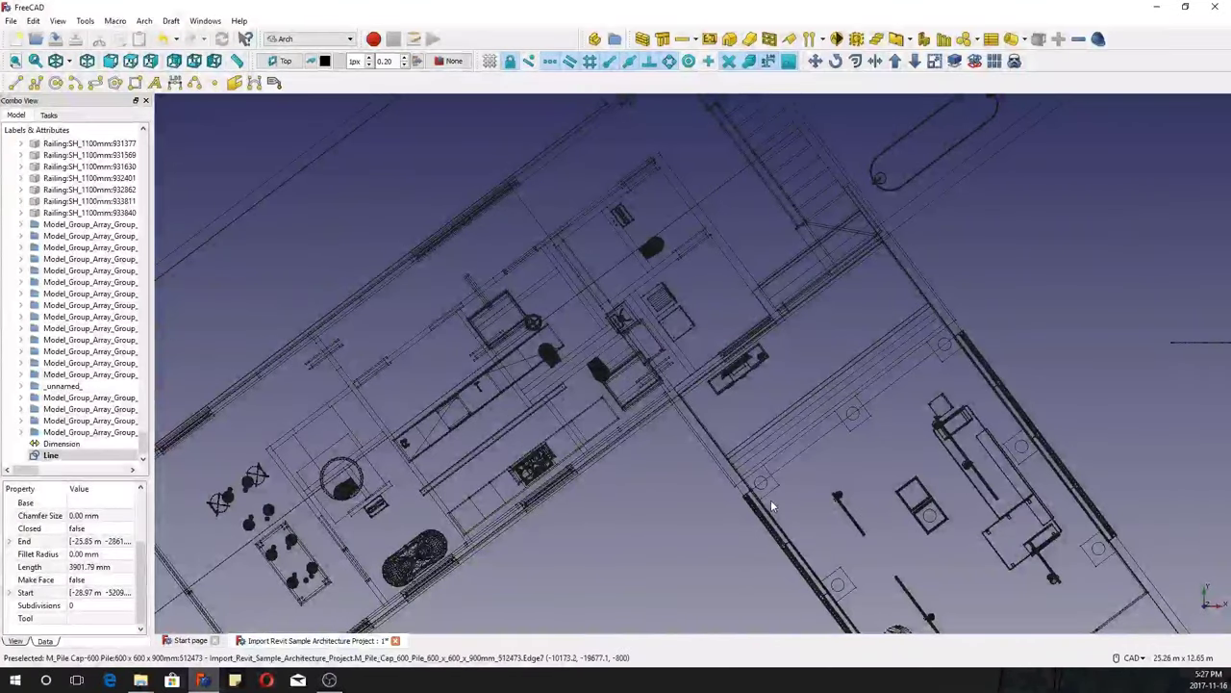
scroll(712, 478, up, 3)
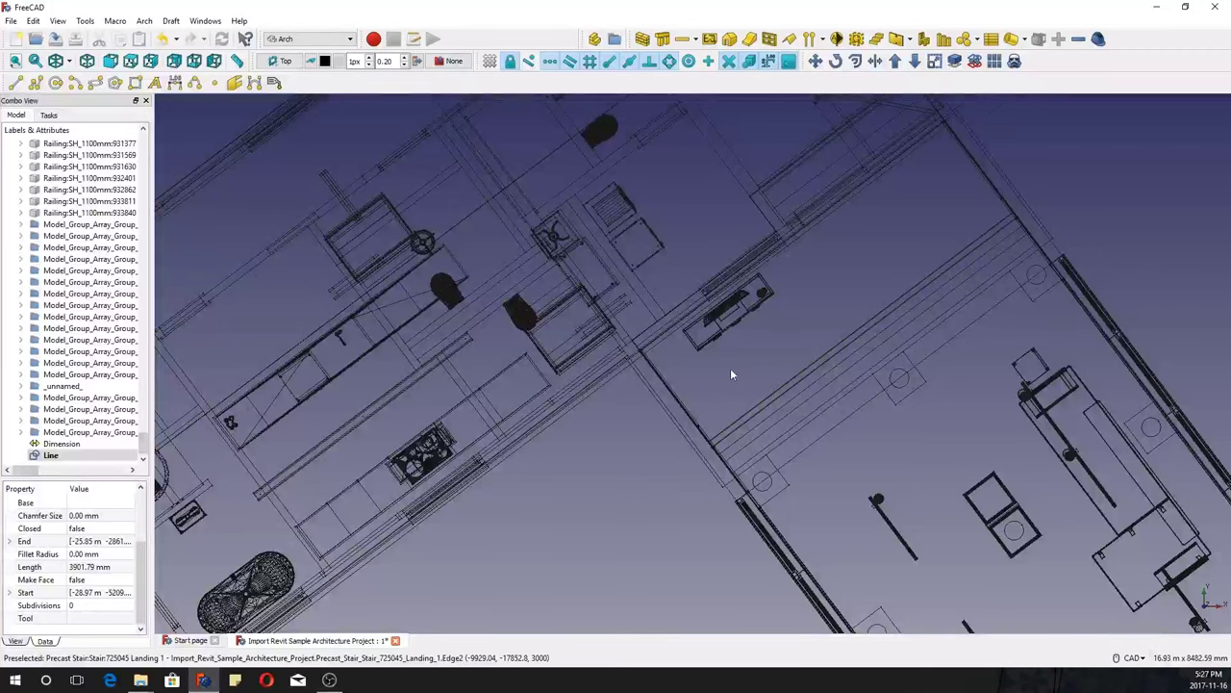
scroll(730, 368, down, 3)
scroll(288, 308, up, 3)
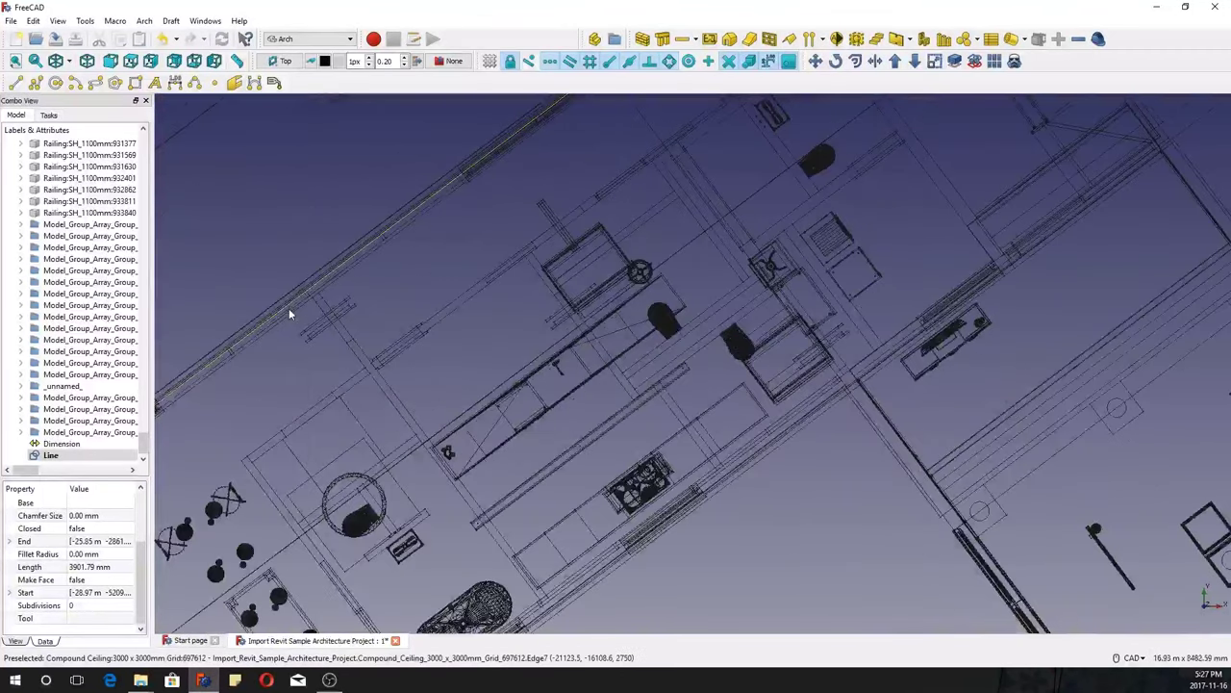
scroll(289, 308, up, 3)
click(311, 332)
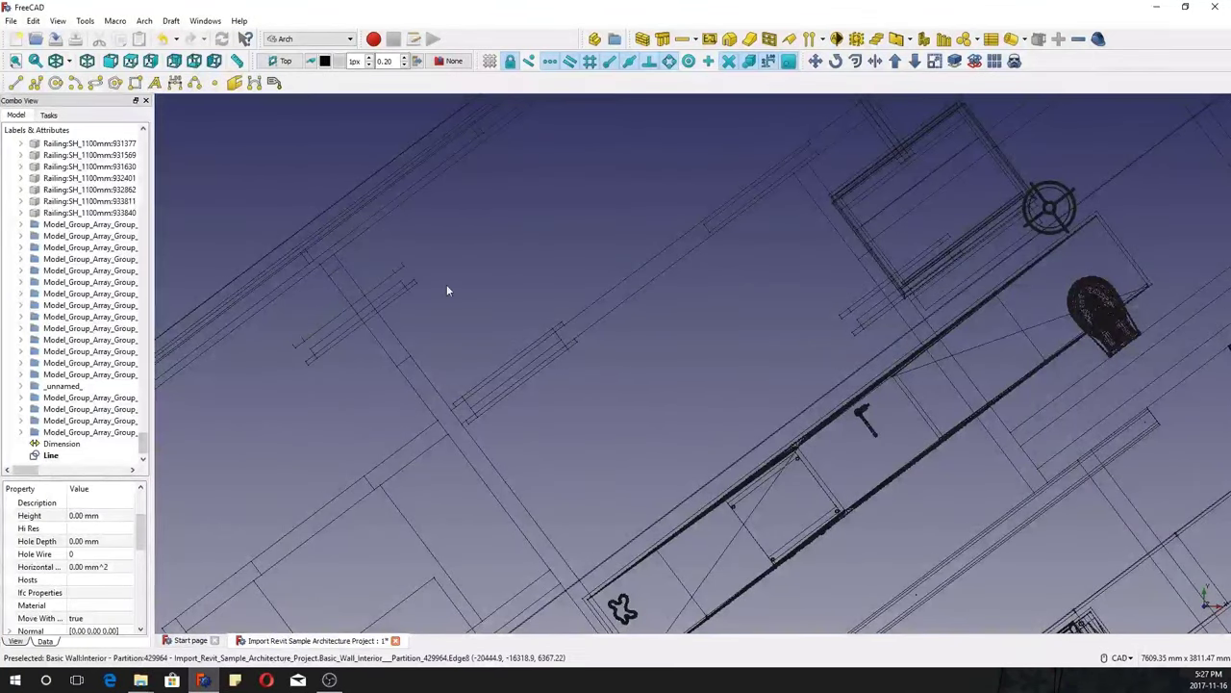
click(409, 291)
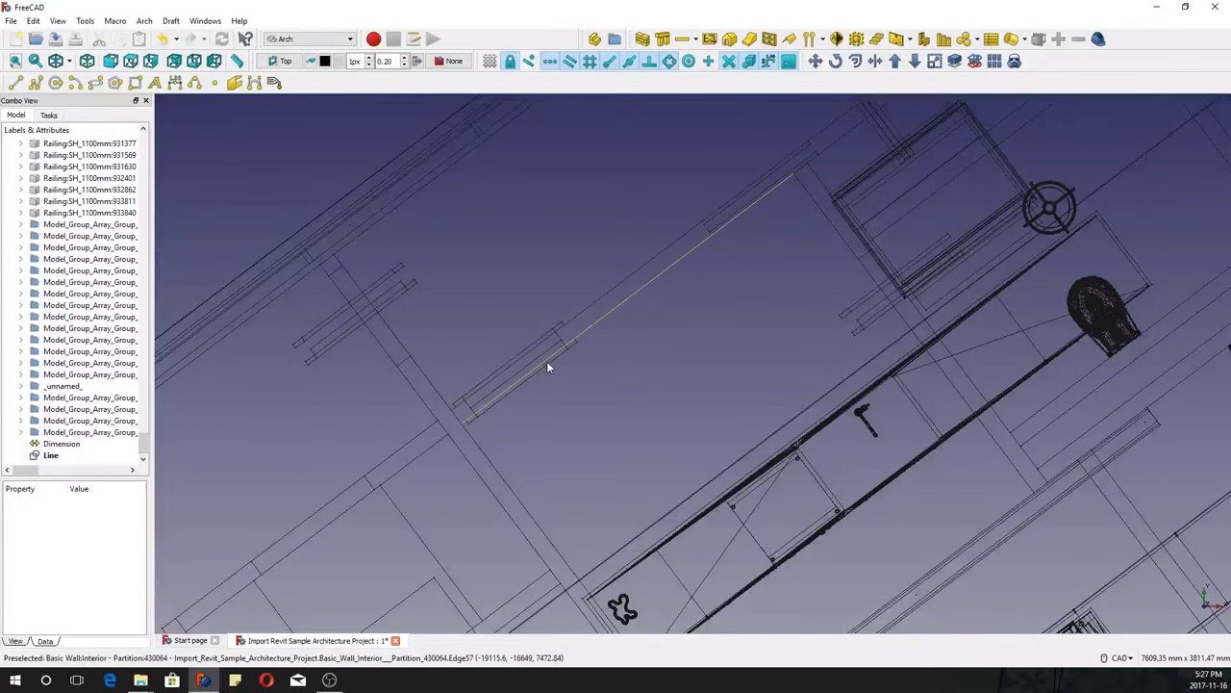
Step: Examine the pocket slider door and the single-flush door around the rectangular bathroom fixture in the wireframe plan
scroll(546, 361, down, 2)
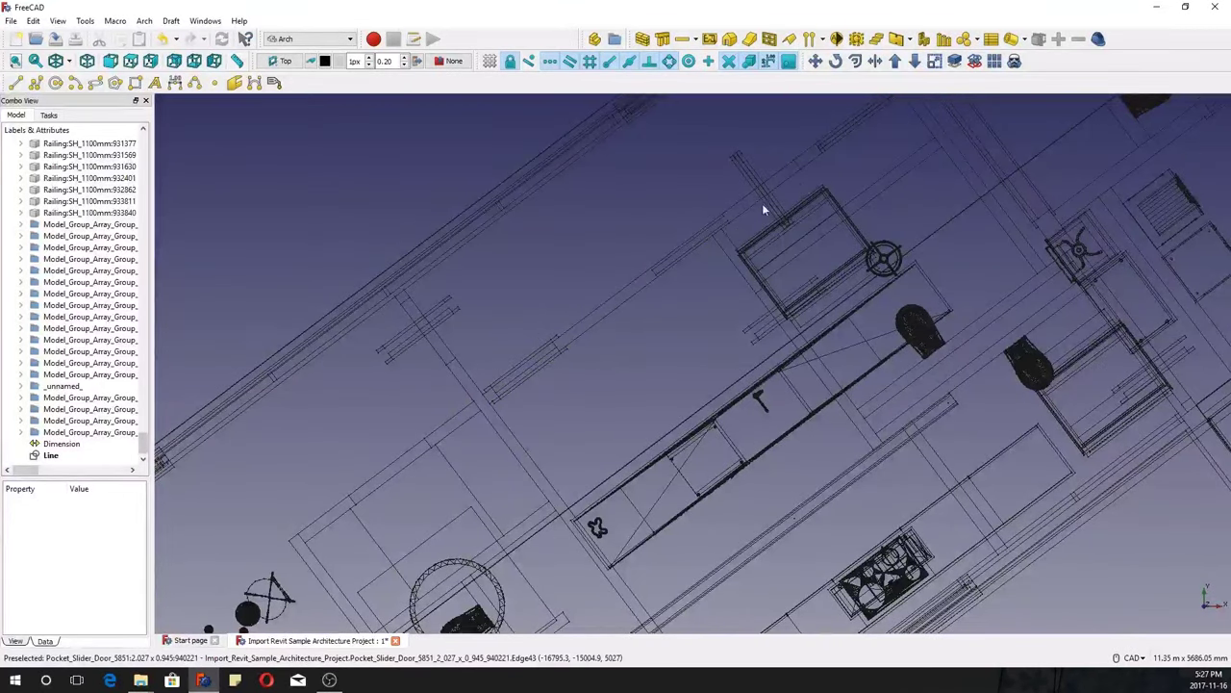
middle_drag(762, 209, 570, 339)
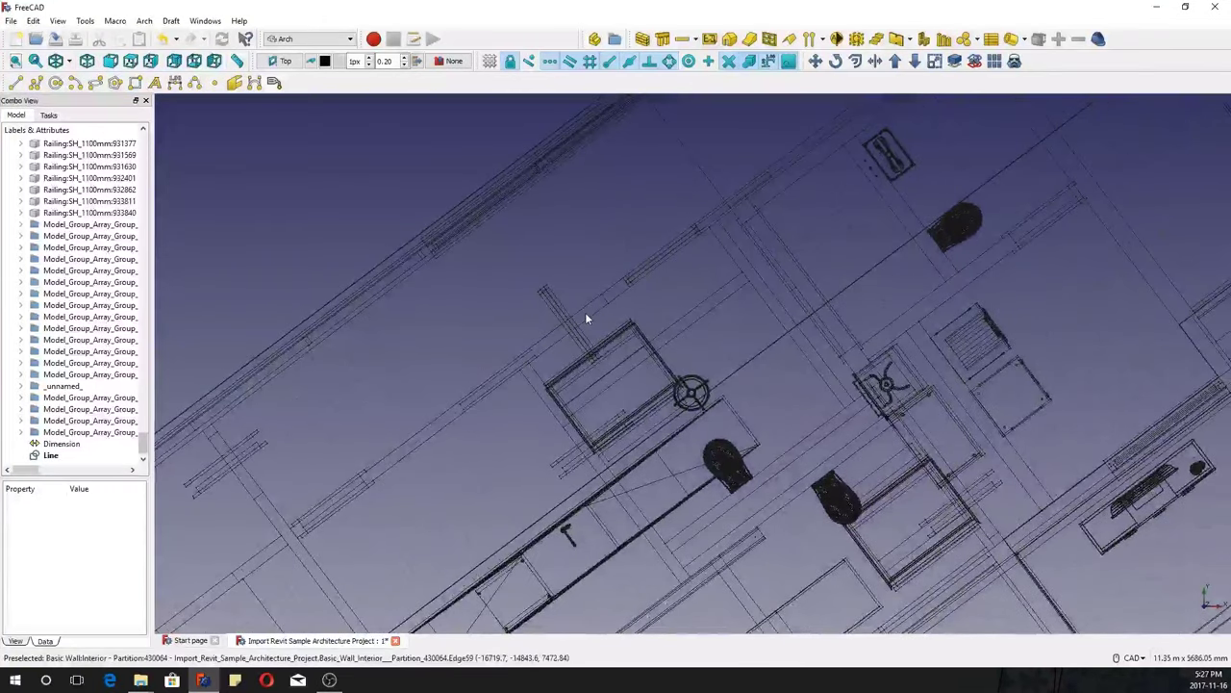
scroll(586, 317, up, 2)
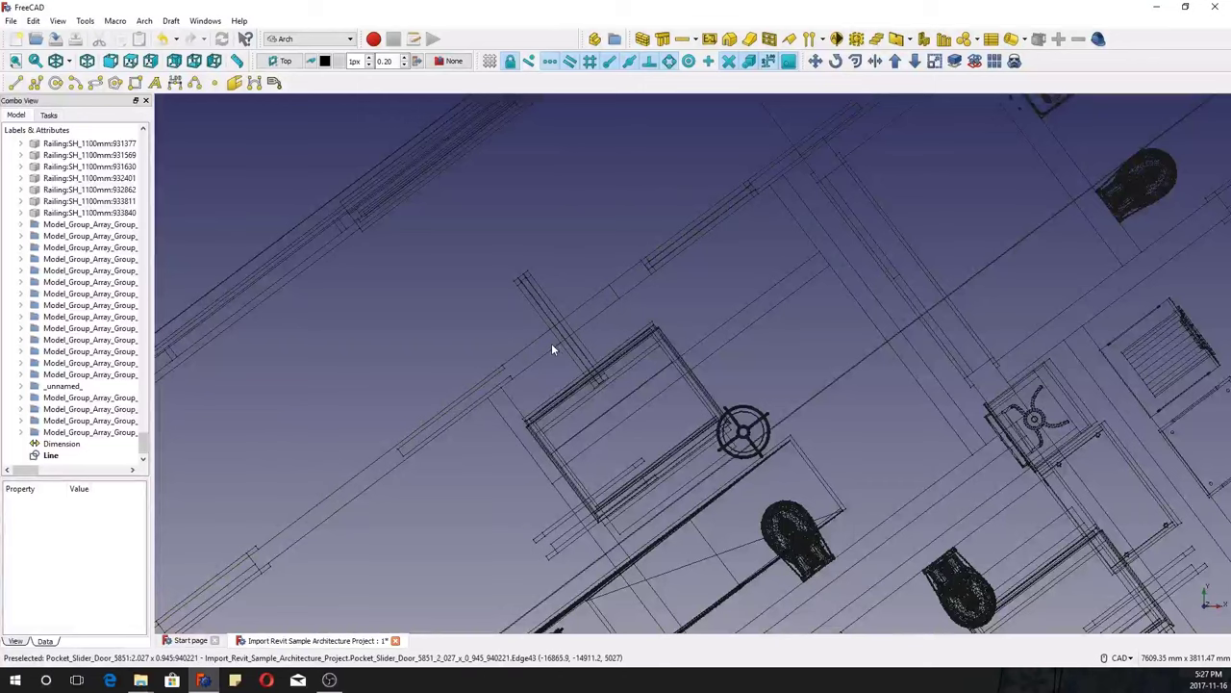
scroll(544, 357, down, 2)
scroll(554, 488, up, 4)
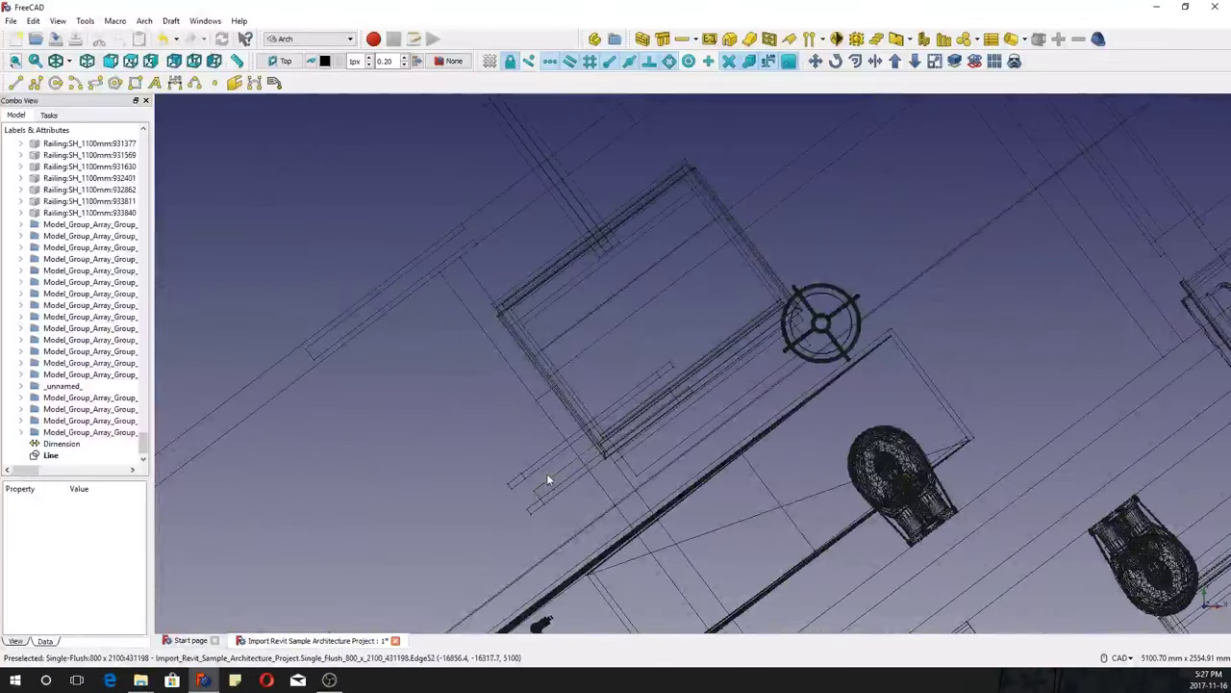
scroll(539, 479, down, 3)
scroll(647, 331, down, 5)
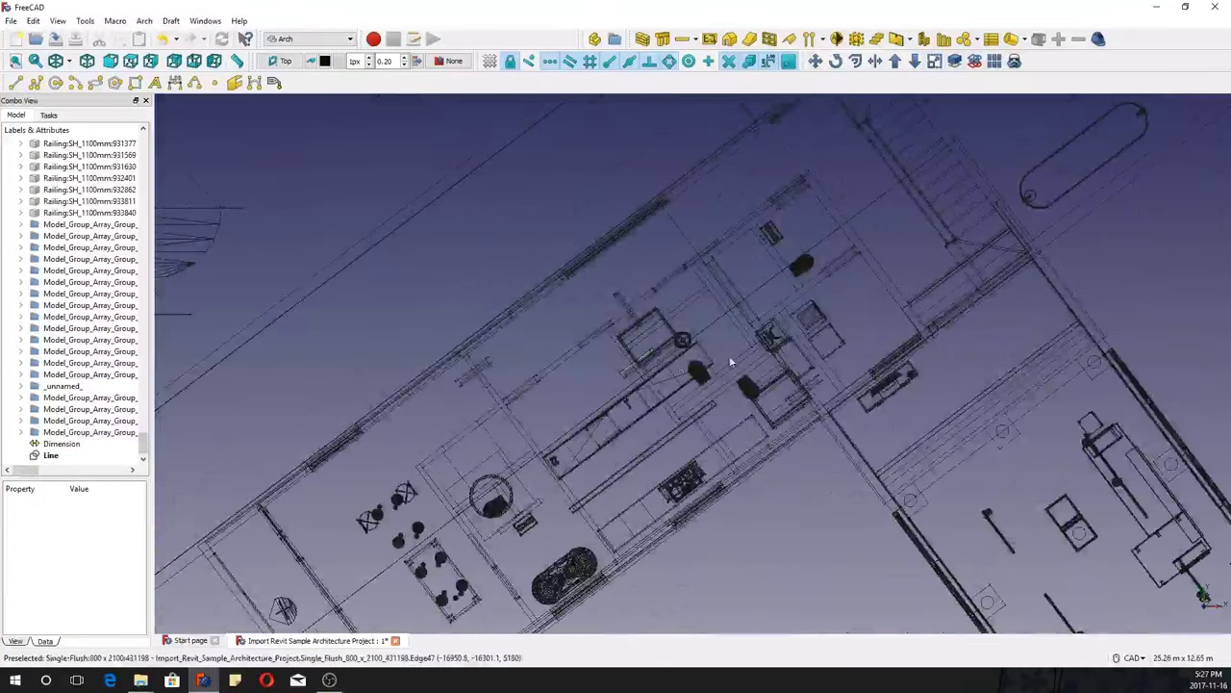
Step: Examine the single-flush doors, interior partitions and kitchen island in the wireframe plan to find doors misaligned with their walls
scroll(731, 362, up, 4)
scroll(719, 326, down, 4)
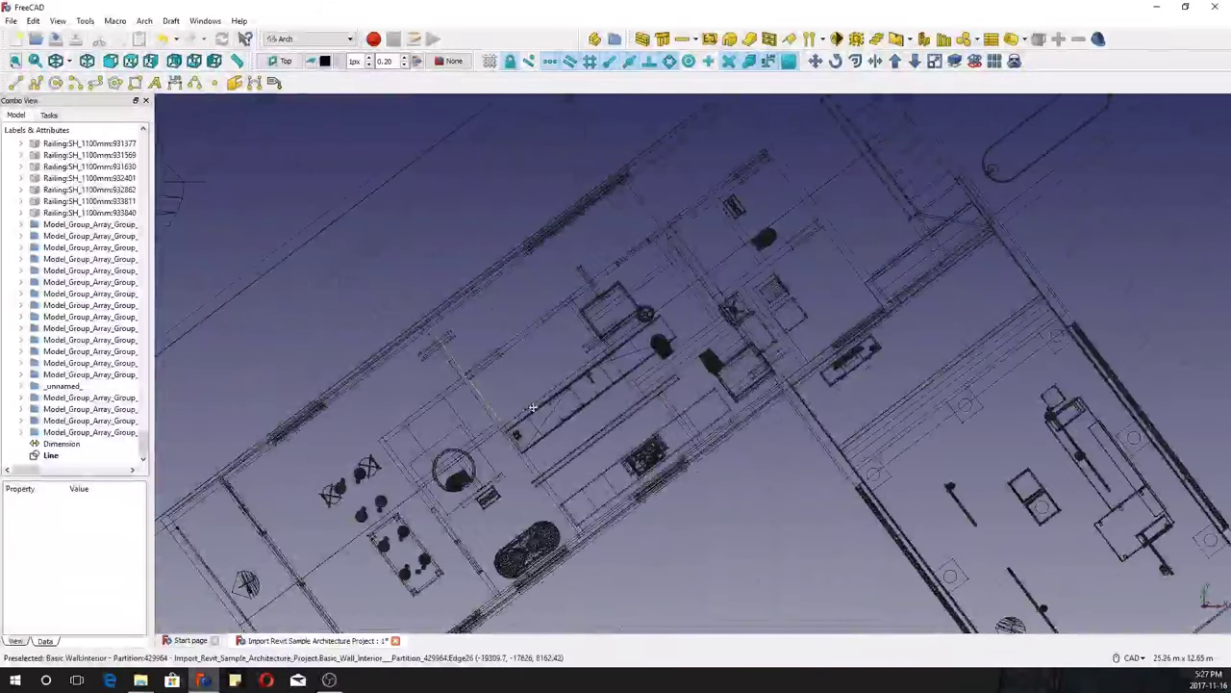
scroll(532, 408, down, 1)
scroll(501, 332, up, 5)
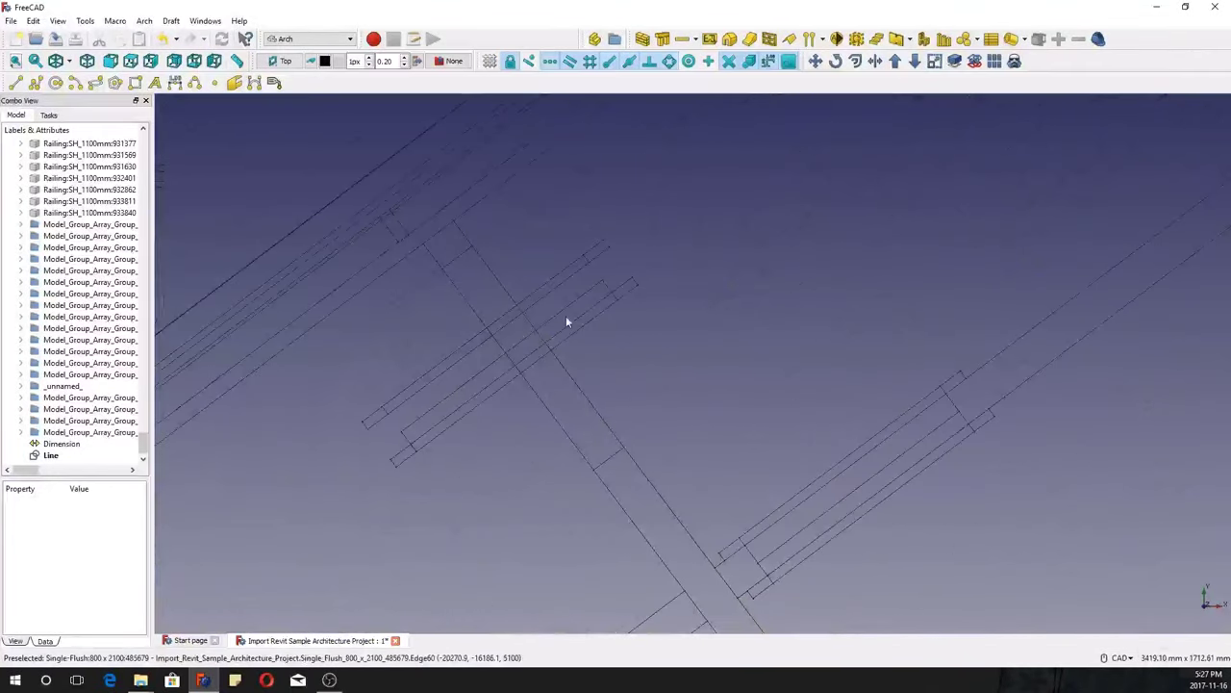
scroll(565, 322, down, 3)
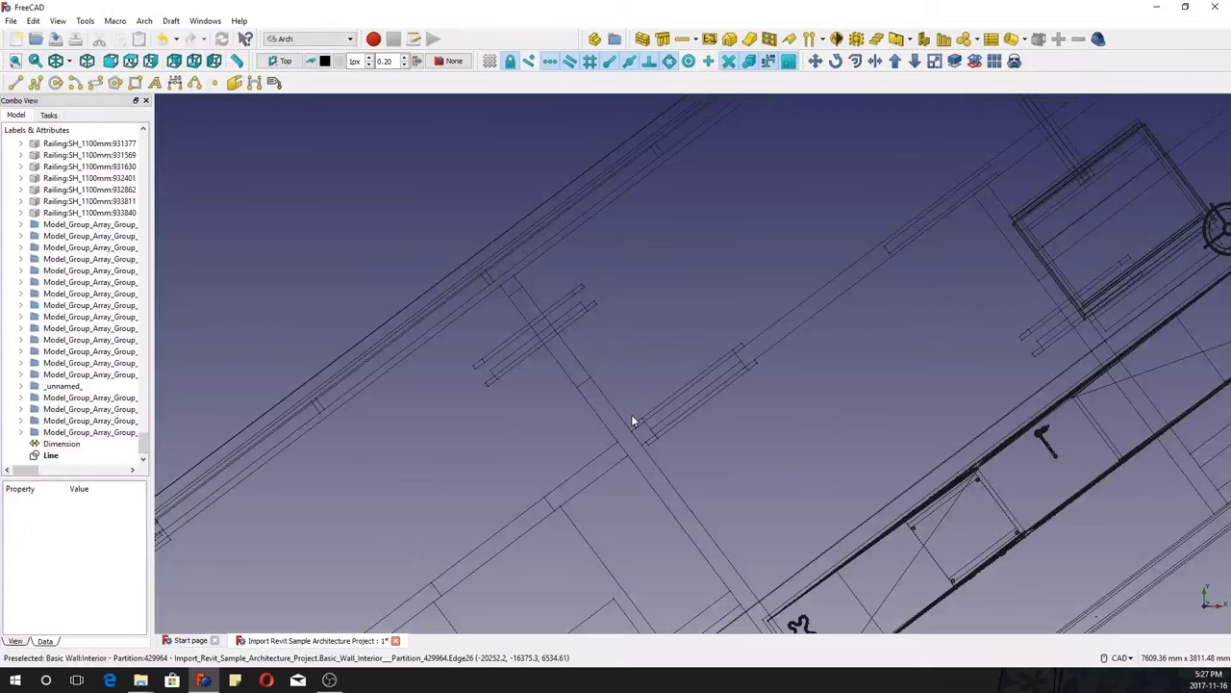
scroll(613, 377, down, 3)
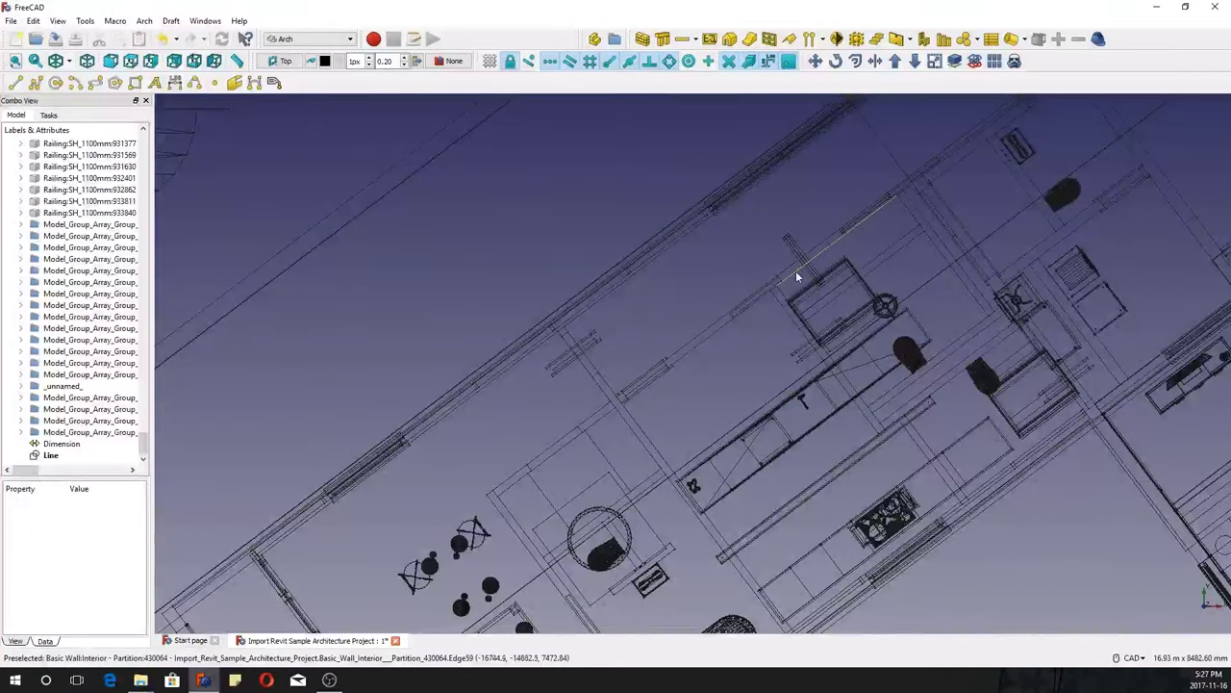
scroll(805, 240, up, 3)
middle_drag(805, 239, 566, 388)
scroll(573, 375, down, 4)
scroll(666, 348, up, 2)
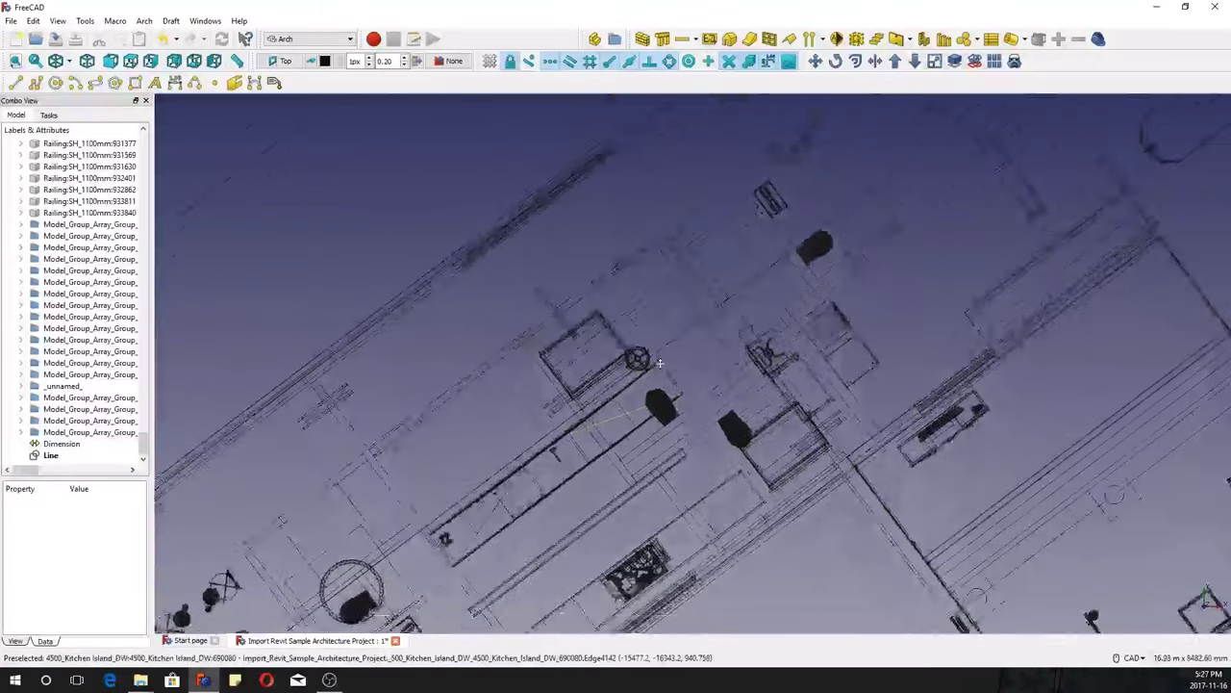
scroll(667, 349, down, 1)
middle_drag(673, 337, 377, 414)
Step: Rotate the single-flush door crossing the partition near the long exterior wall by 90° about its corner so it parallels the partition
scroll(444, 357, up, 3)
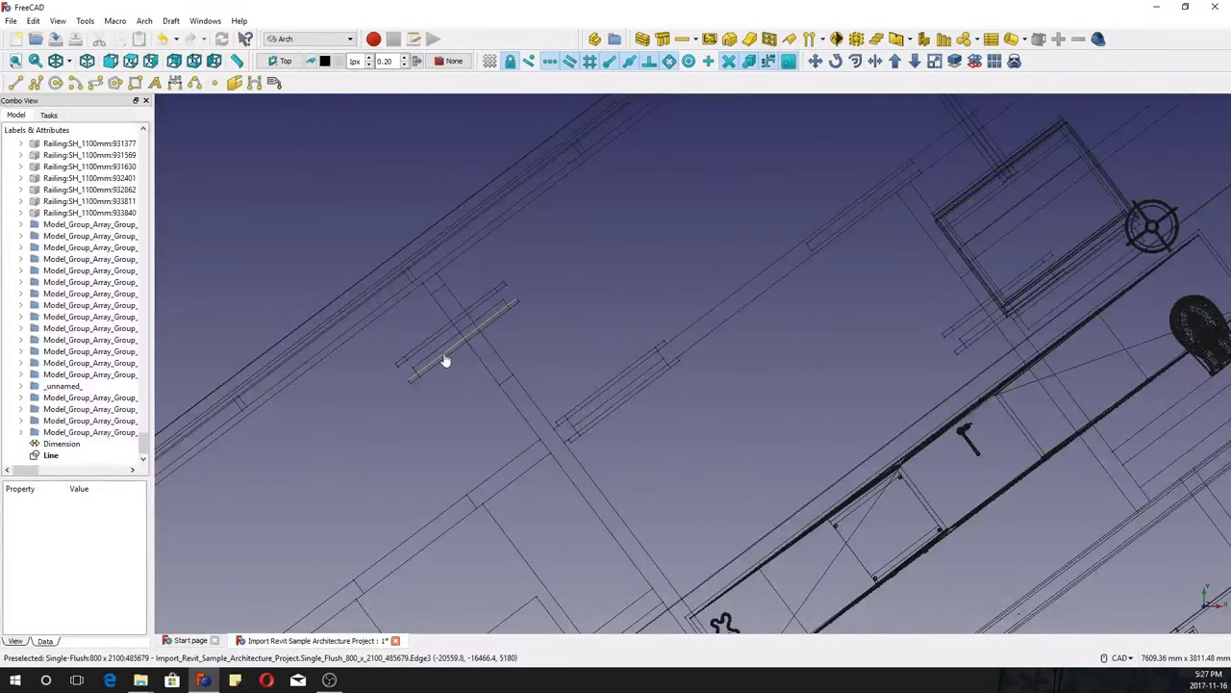
click(444, 358)
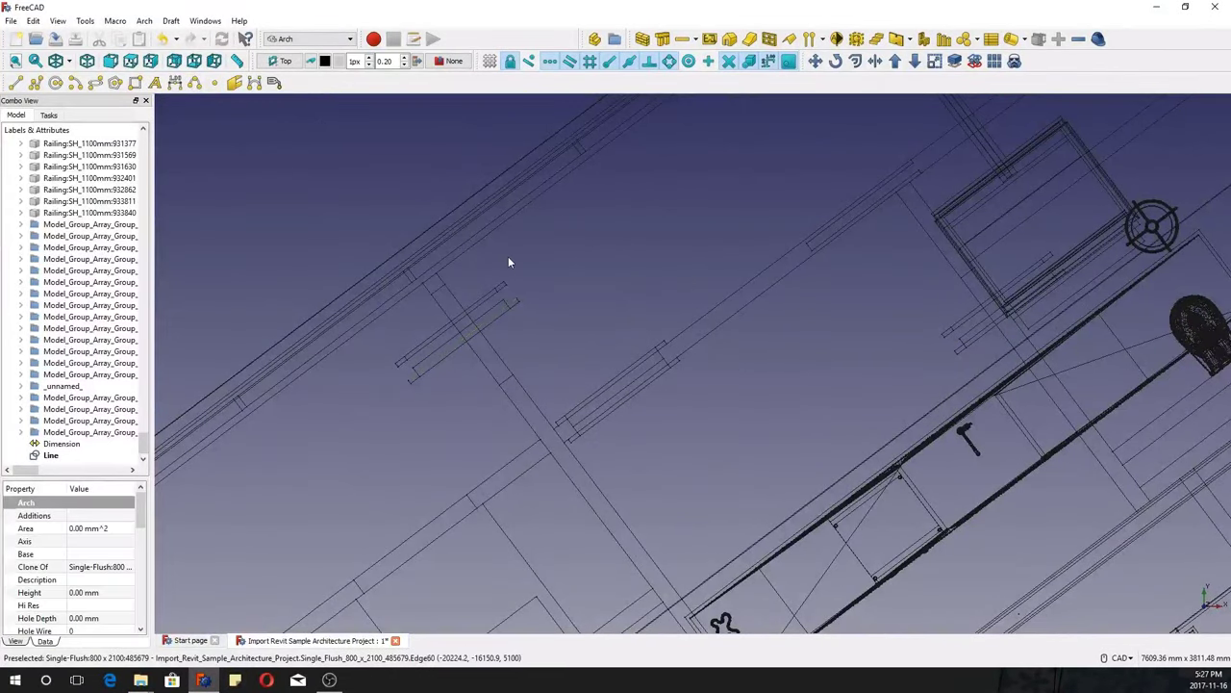
click(835, 61)
scroll(410, 368, up, 2)
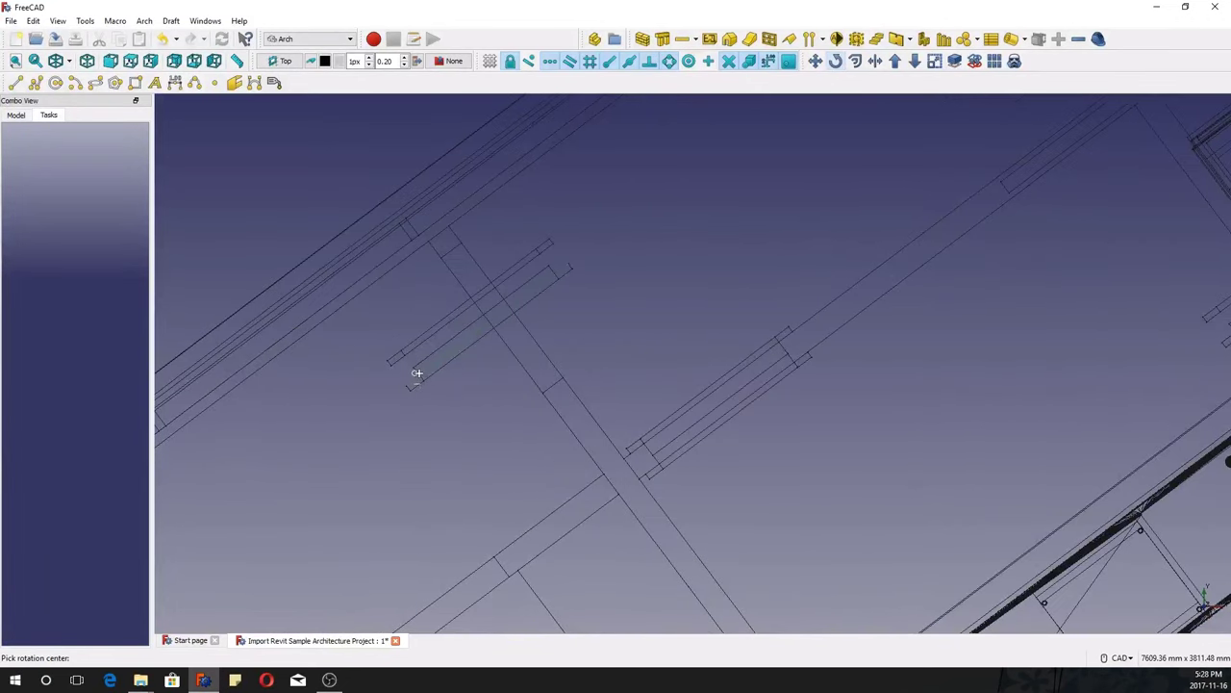
click(419, 374)
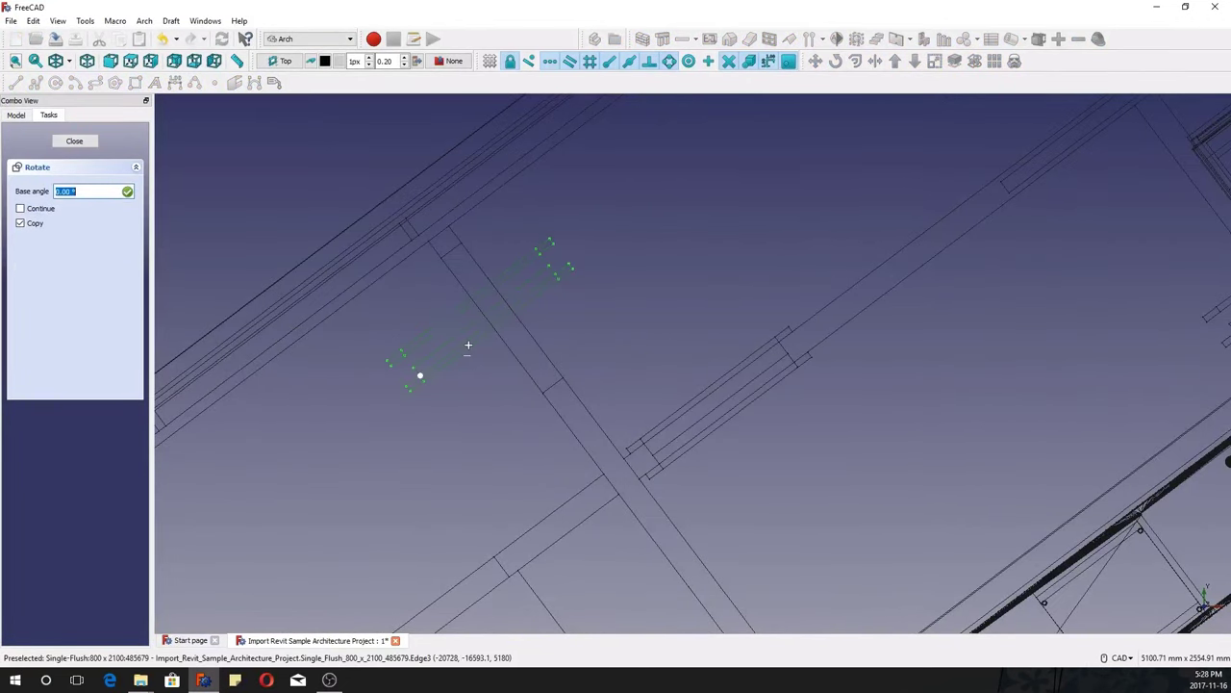
click(553, 277)
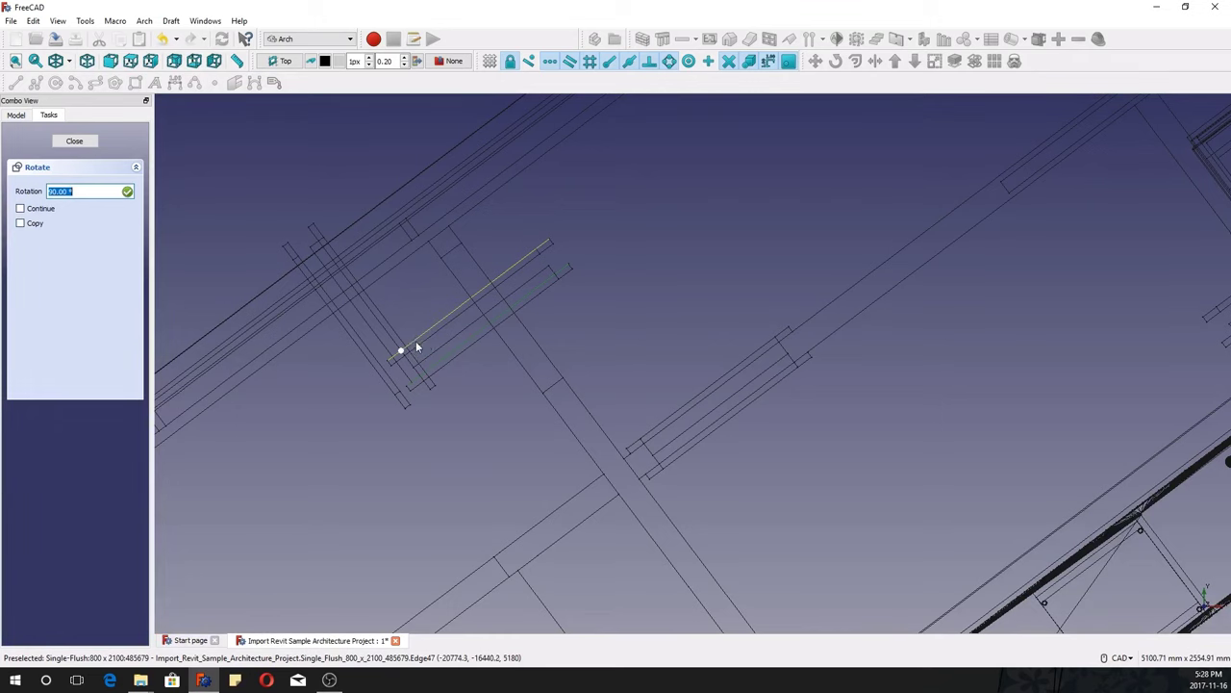
key(Escape)
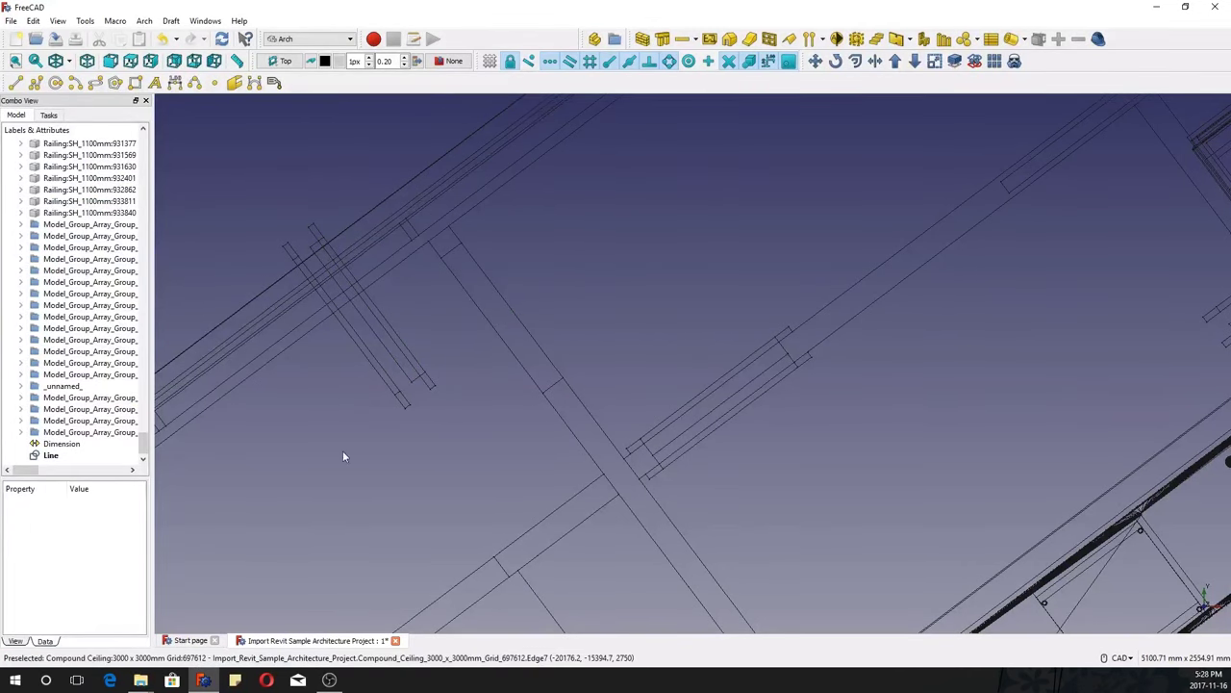
Step: Move the rotated door from its frame corner into the matching opening of the interior partition
click(396, 397)
click(815, 60)
click(421, 377)
click(561, 378)
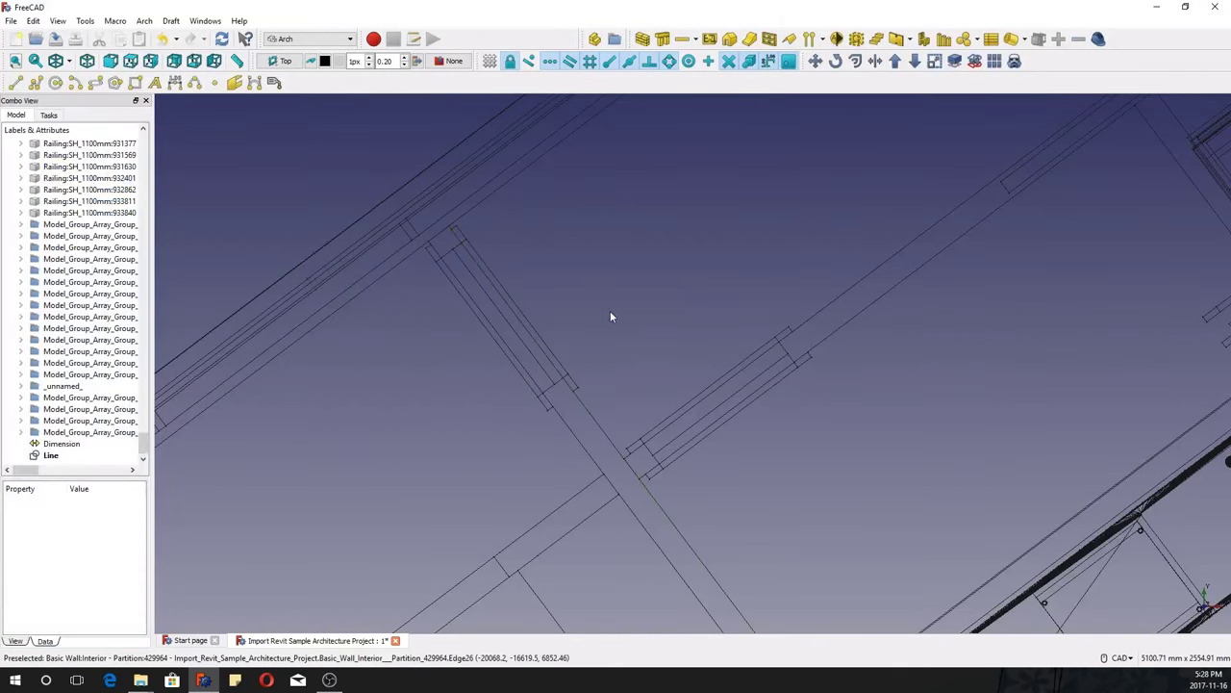
Step: Inspect the repositioned door and its partition in plan, selecting each and comparing the door with the rest of the house
scroll(563, 376, down, 5)
scroll(429, 379, down, 5)
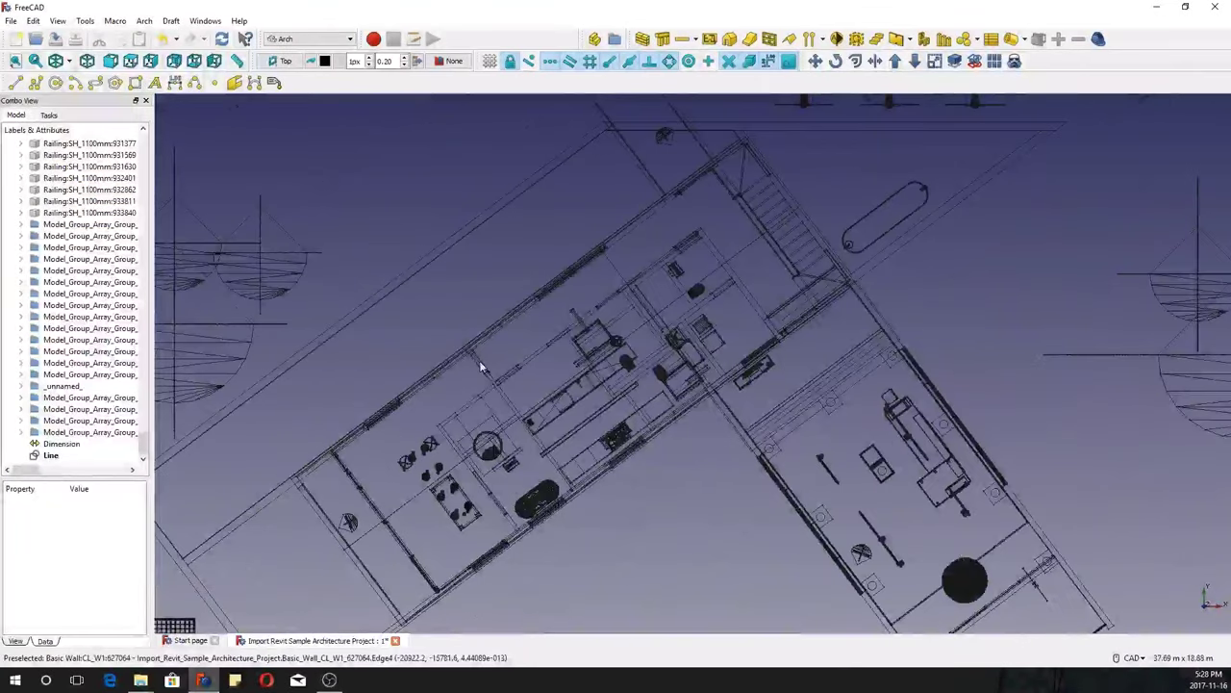
scroll(646, 407, up, 1)
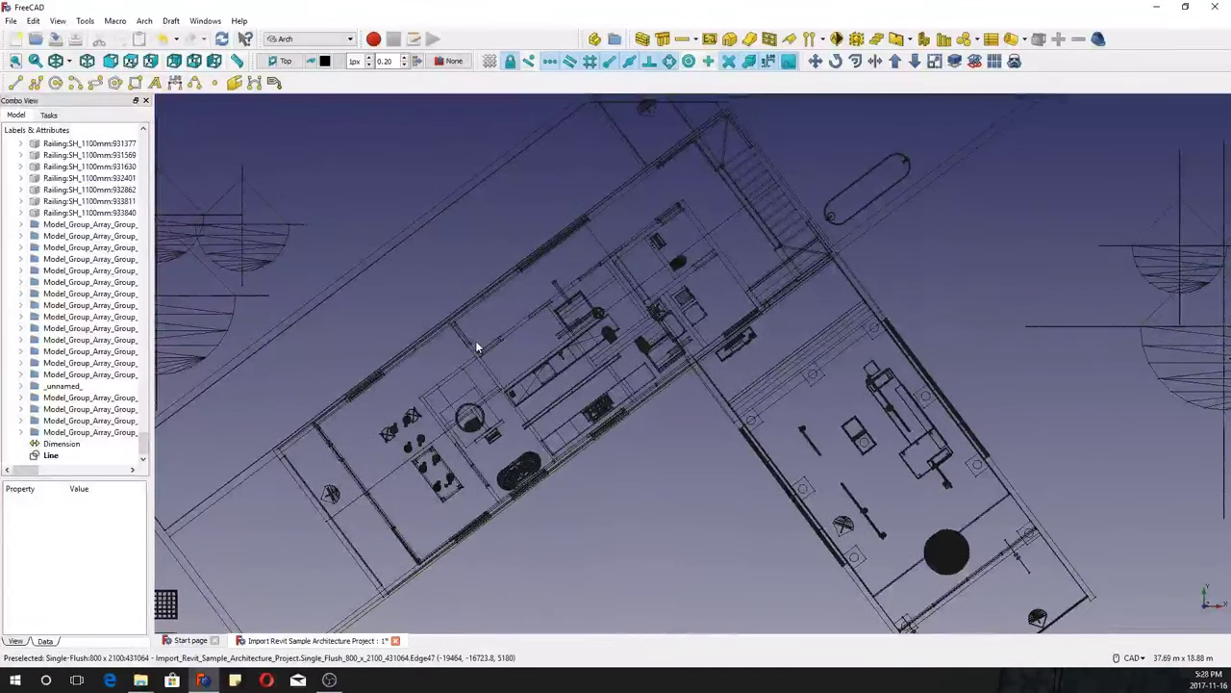
click(470, 350)
scroll(470, 350, up, 5)
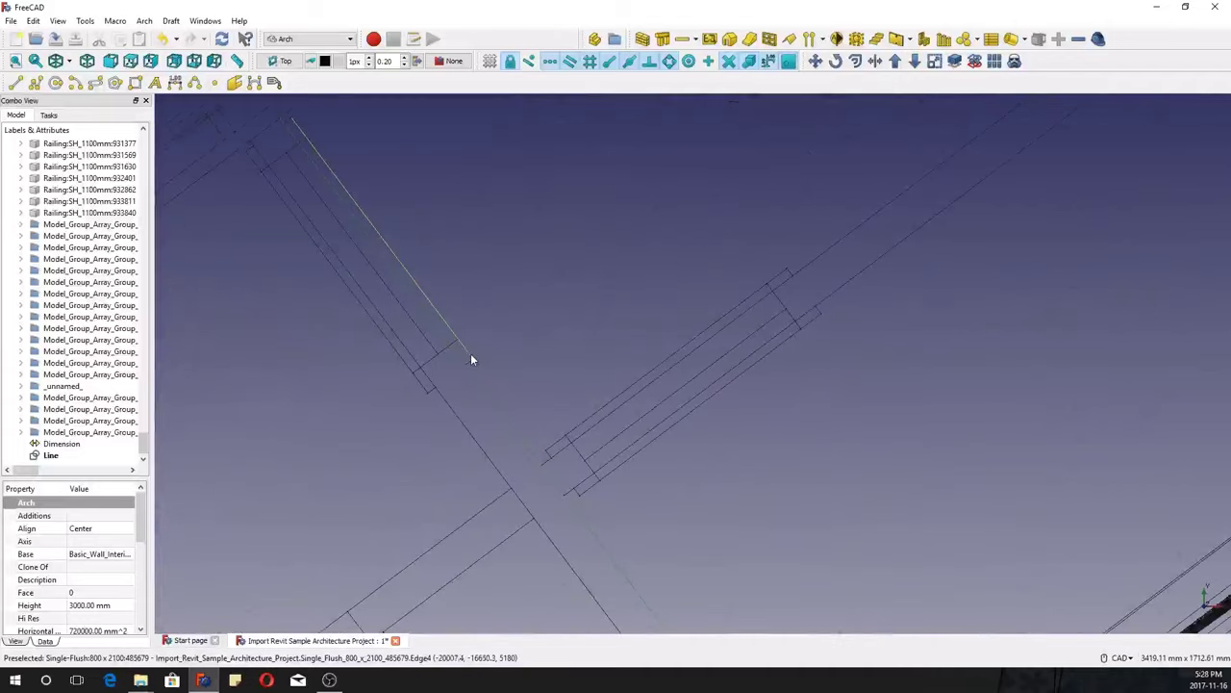
click(475, 362)
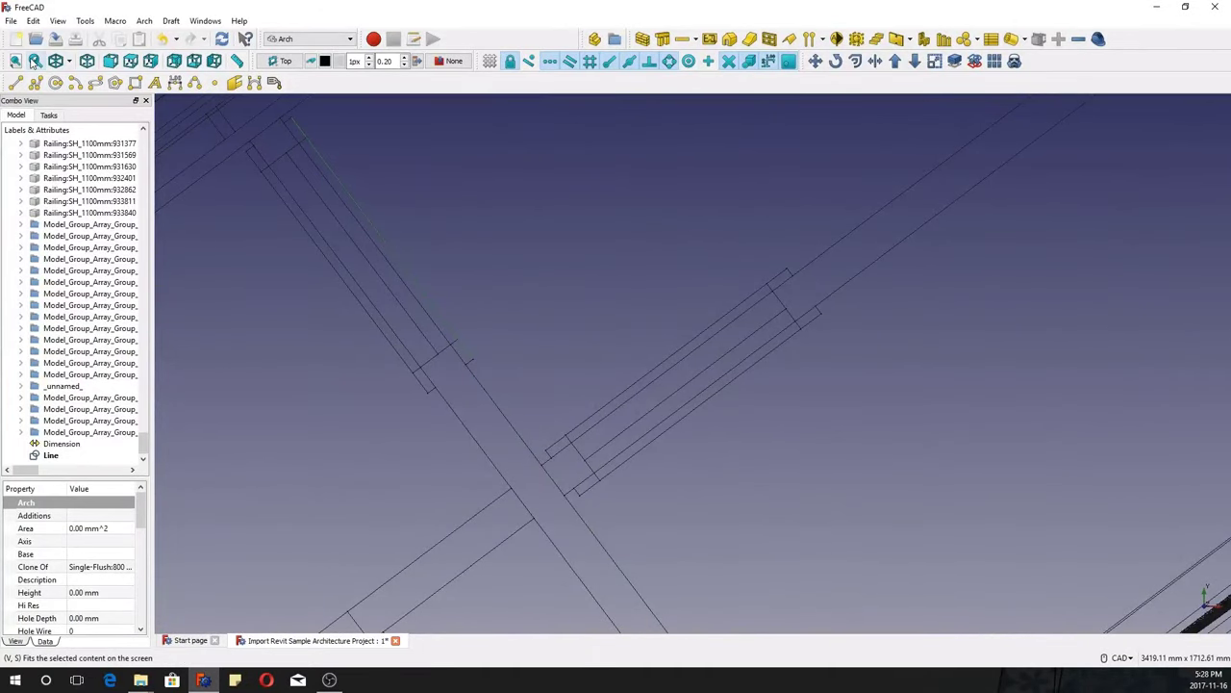
scroll(298, 231, down, 5)
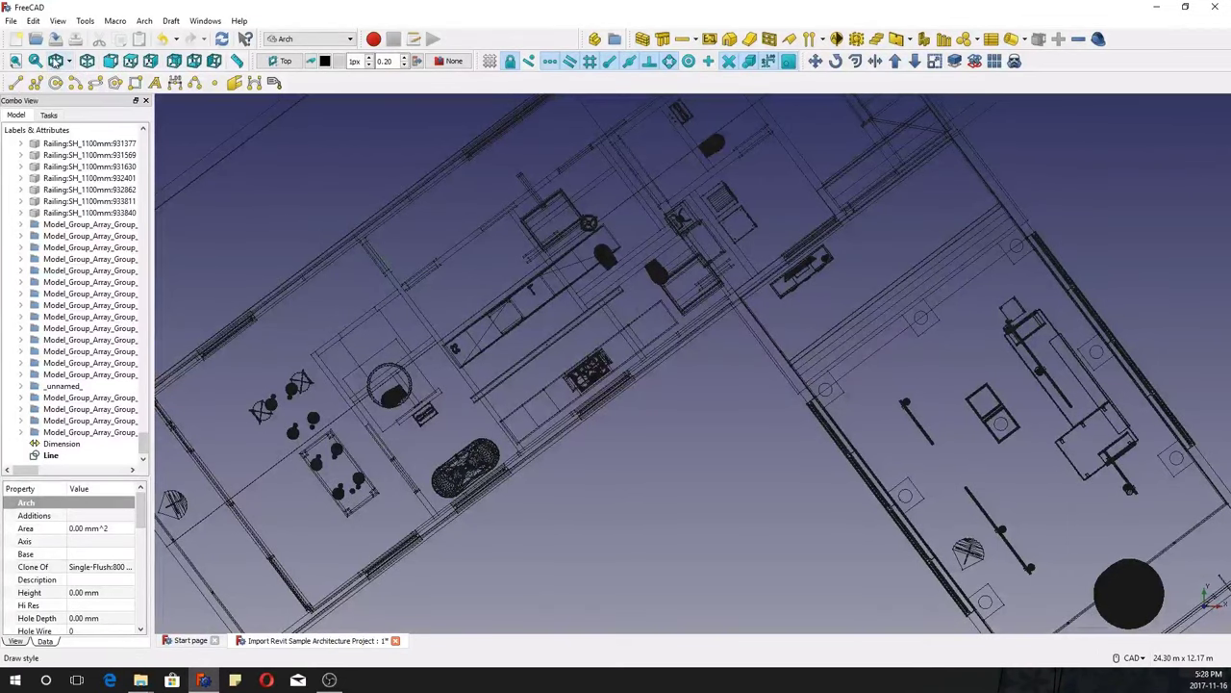
scroll(423, 323, down, 5)
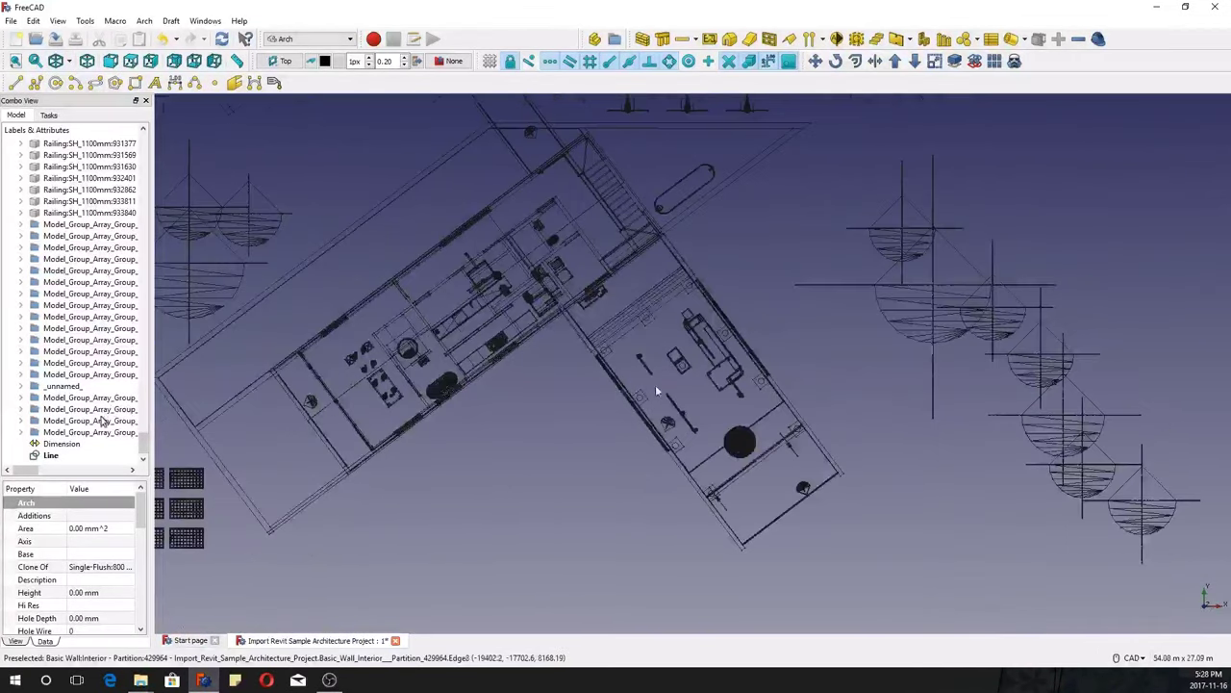
Step: Set the navigation style to Blender and turn the plan into a tilted 3D view of the house
right_click(622, 385)
mouse_move(741, 592)
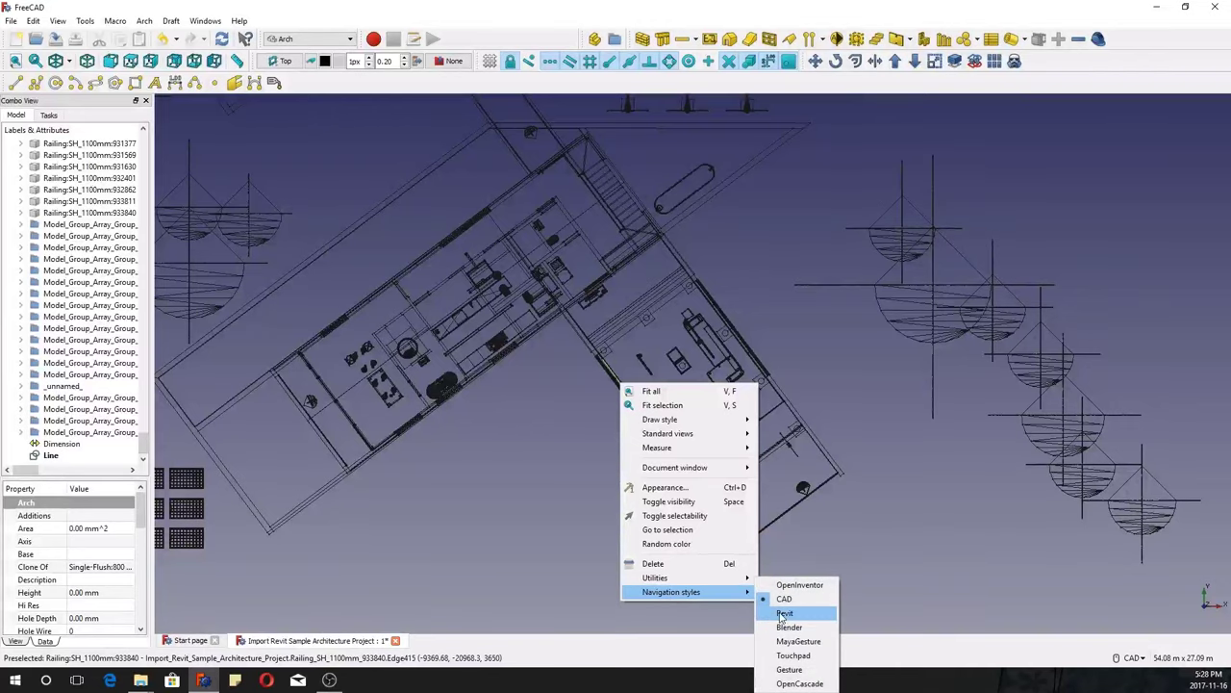
click(784, 598)
middle_drag(616, 404, 448, 483)
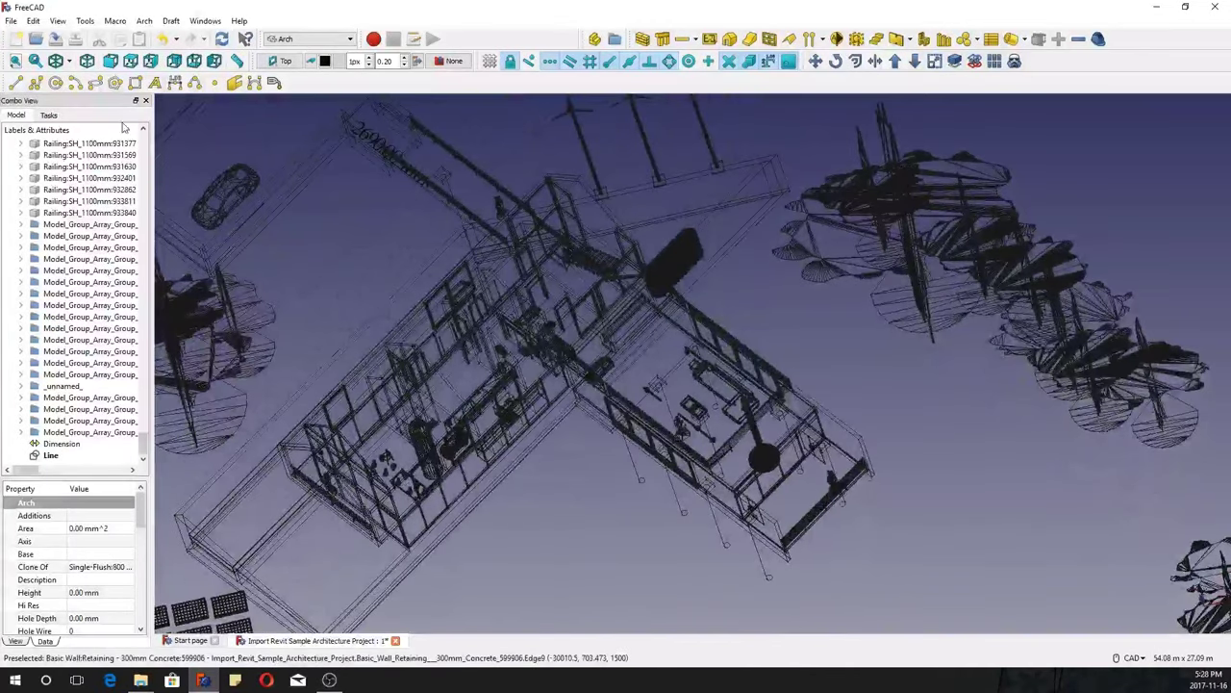
Step: Examine the repositioned single-flush door and the surrounding interior walls in the 3D wireframe
scroll(549, 374, up, 8)
mouse_move(549, 373)
middle_down()
mouse_move(952, 407)
mouse_move(970, 498)
mouse_move(726, 356)
mouse_move(511, 382)
mouse_move(536, 390)
middle_up()
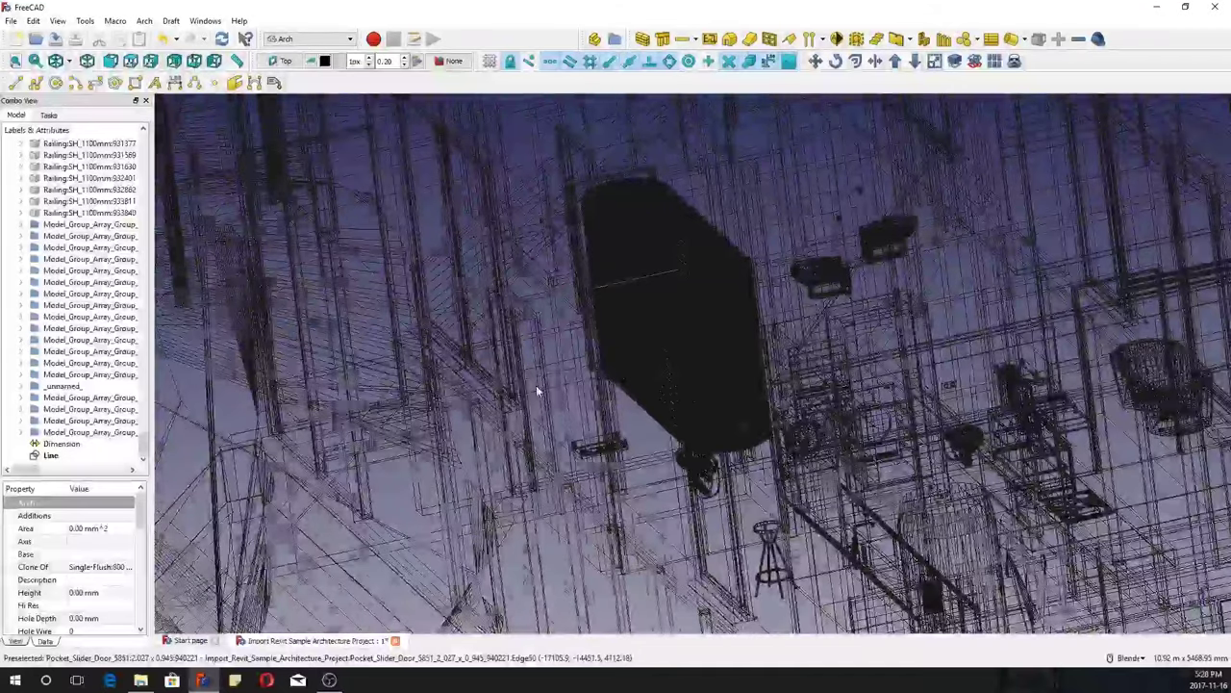
scroll(536, 385, down, 2)
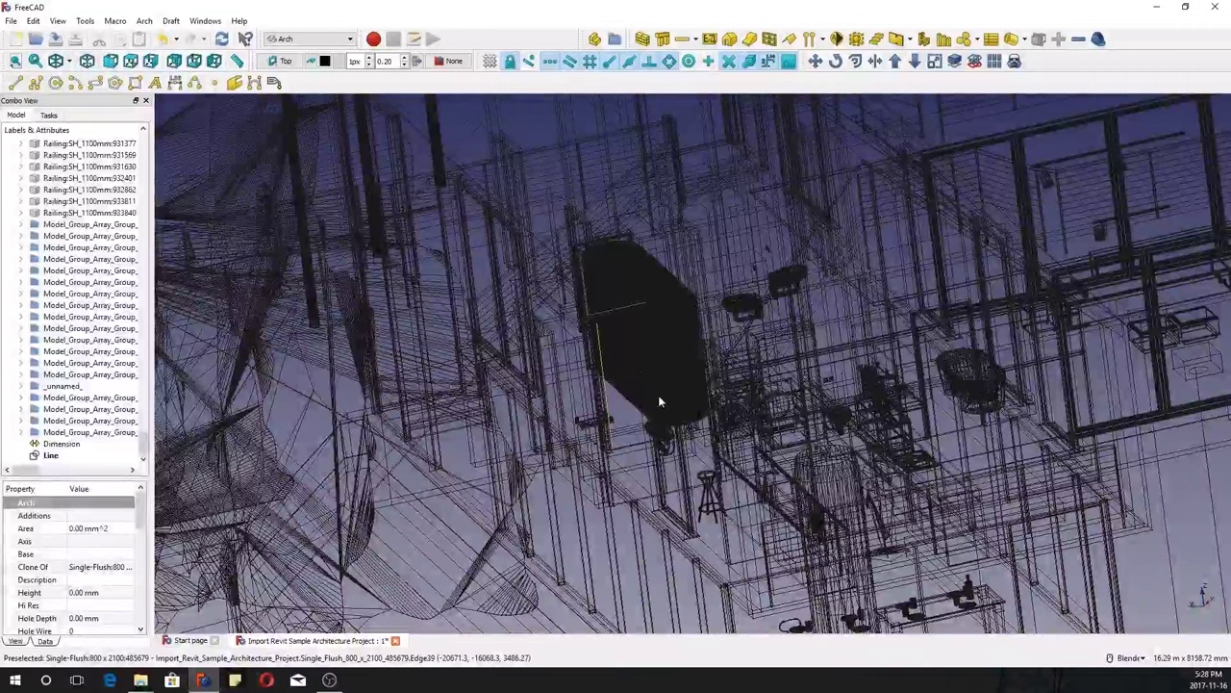
scroll(660, 402, up, 3)
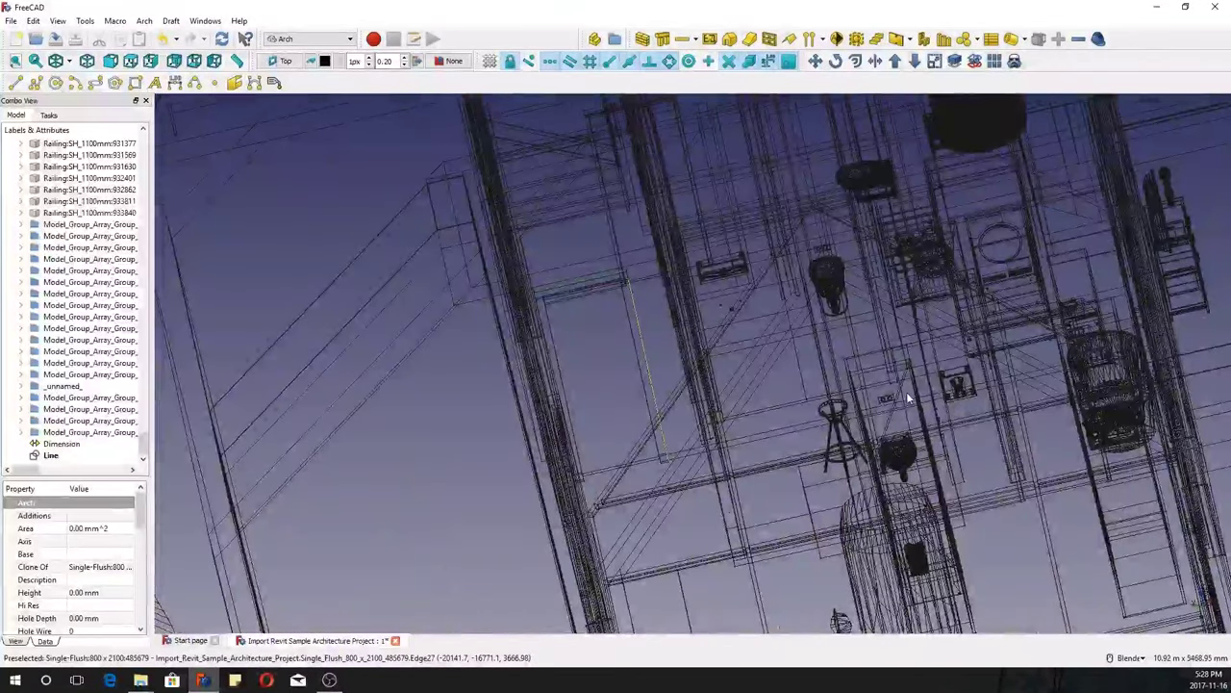
middle_drag(907, 397, 775, 460)
scroll(776, 460, up, 3)
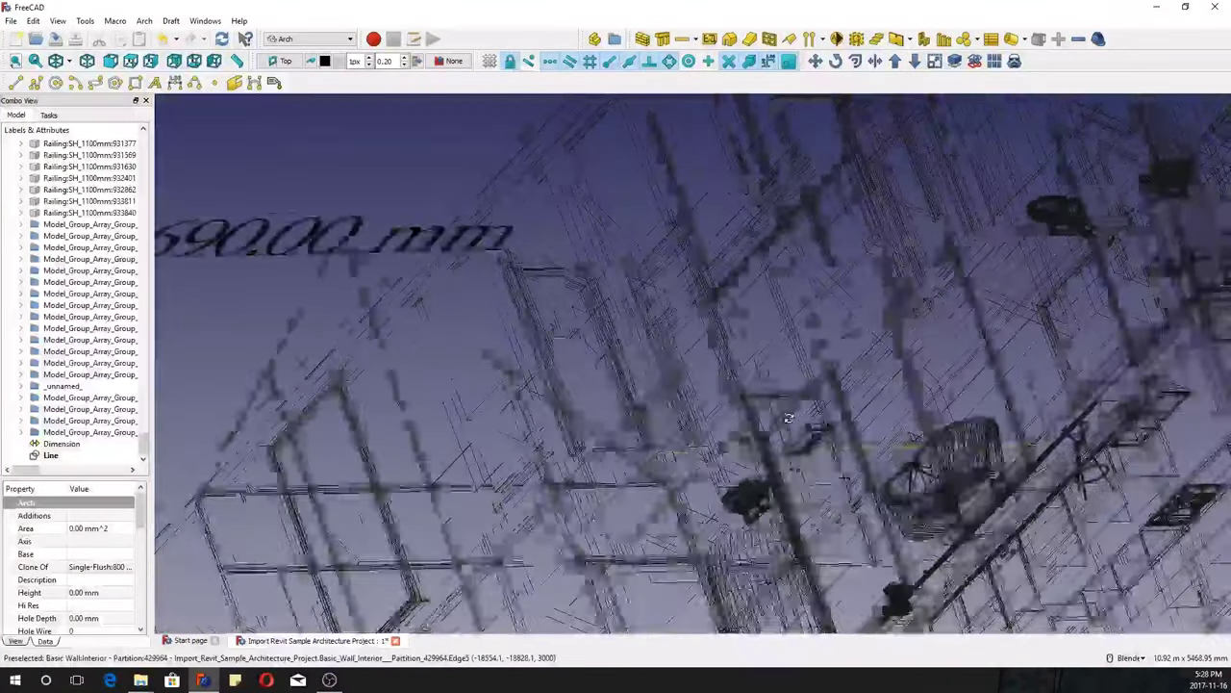
scroll(673, 384, down, 3)
Step: Switch the camera to perspective projection and view the whole house from outside its gable end
click(85, 20)
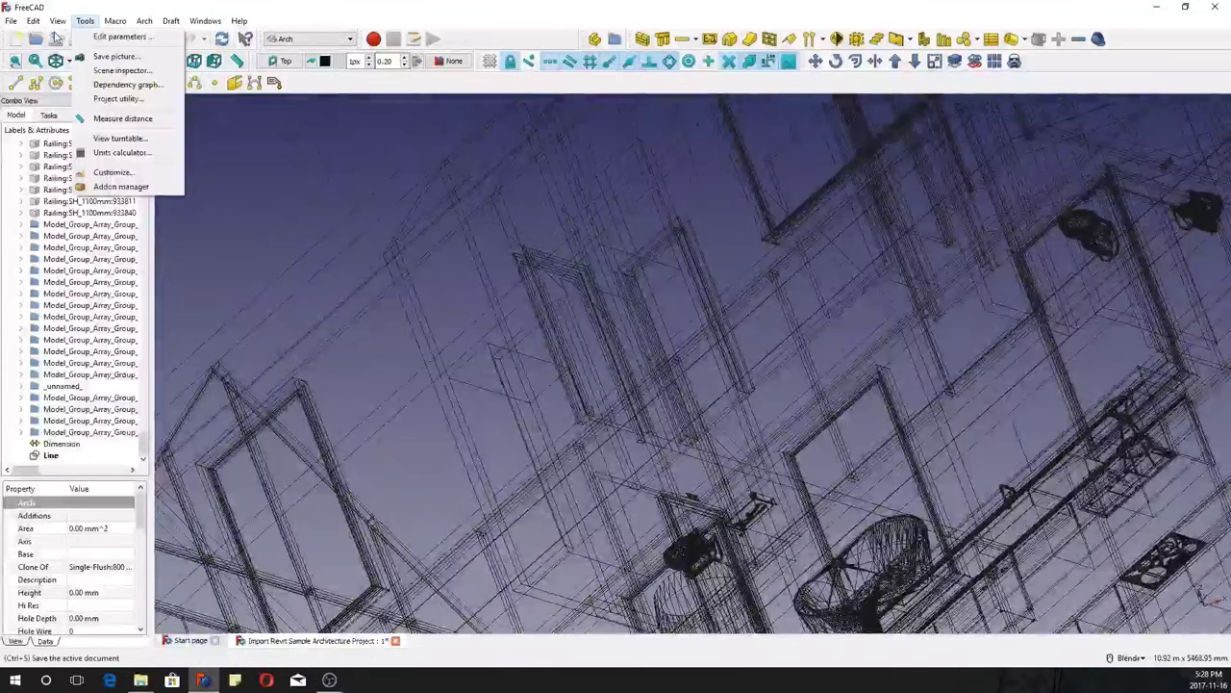
mouse_move(58, 20)
click(108, 56)
scroll(490, 324, down, 3)
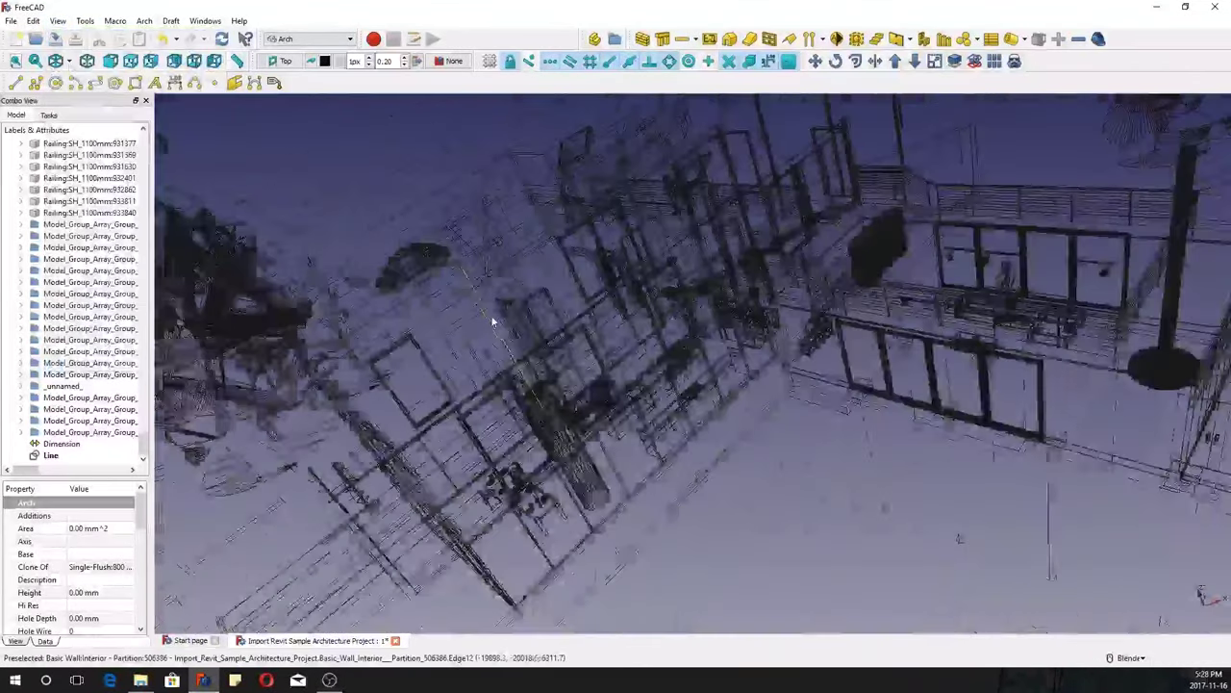
middle_drag(497, 318, 538, 365)
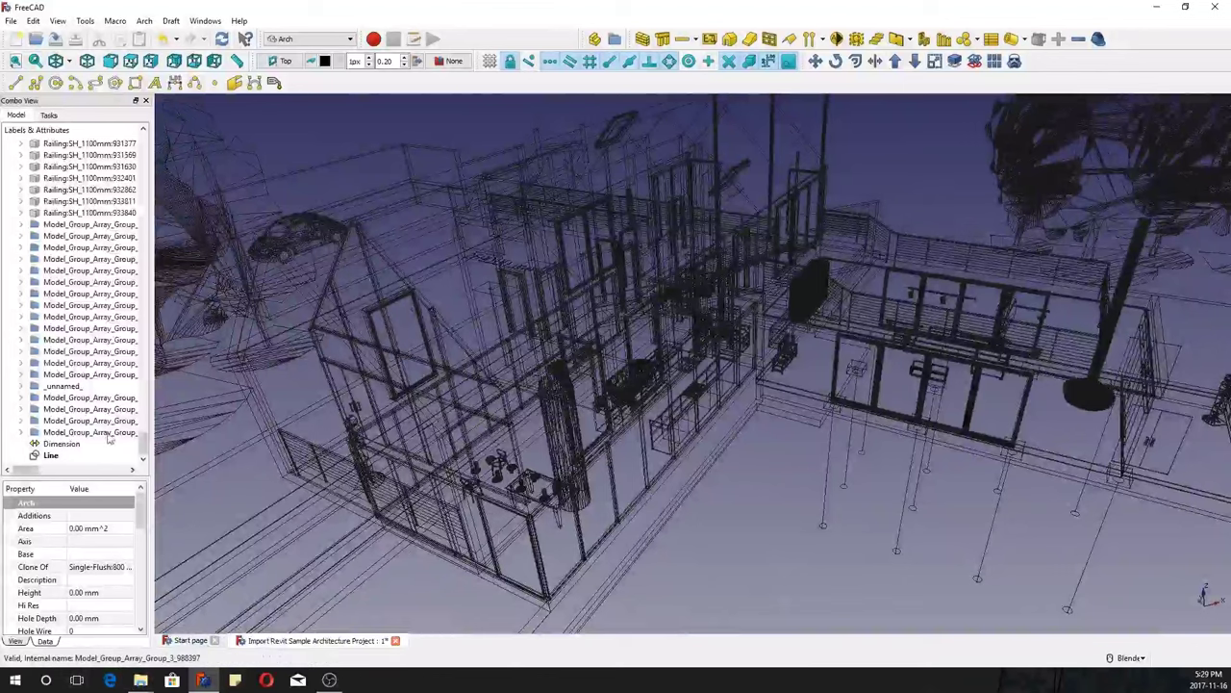
Step: Display the model in the Flat lines draw style and look through the gable-end glazing into the interior
click(62, 61)
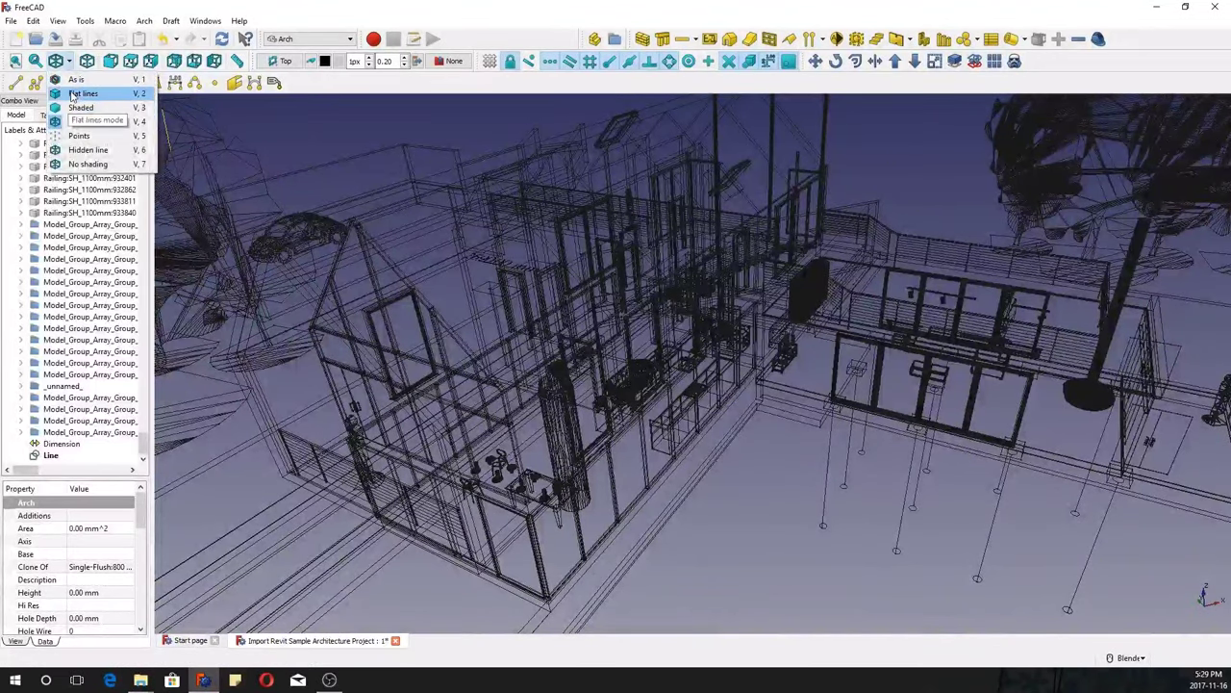
click(83, 94)
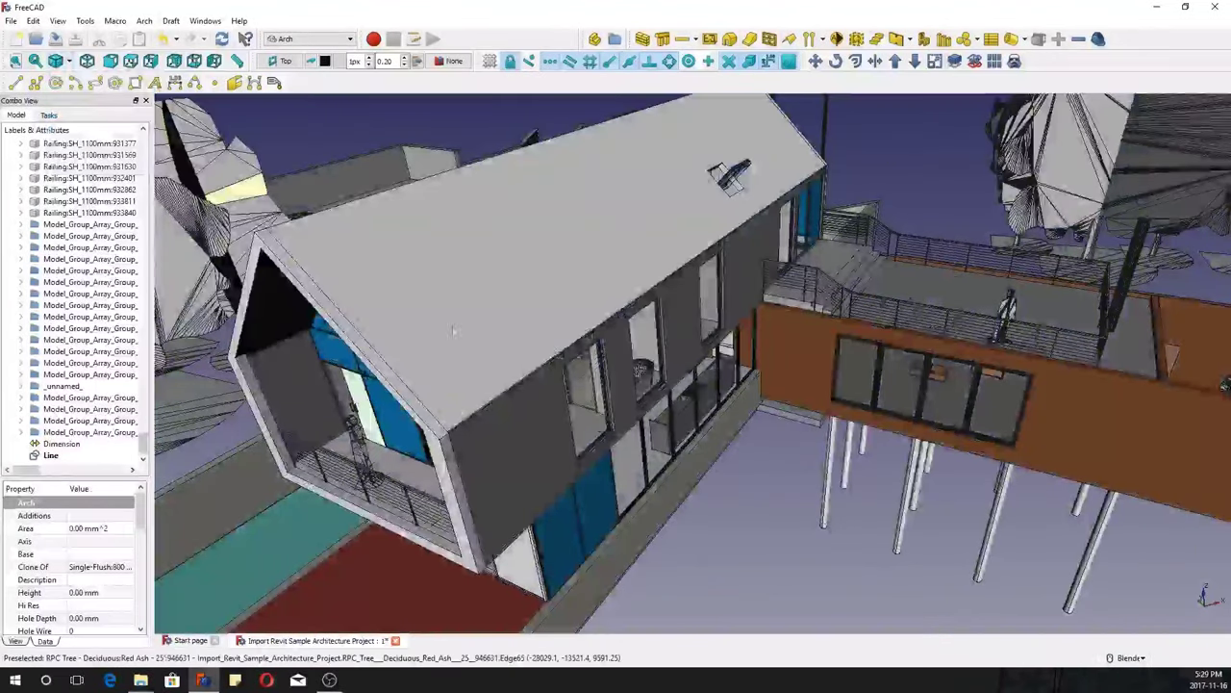
scroll(453, 332, up, 5)
scroll(490, 337, down, 4)
scroll(587, 300, down, 4)
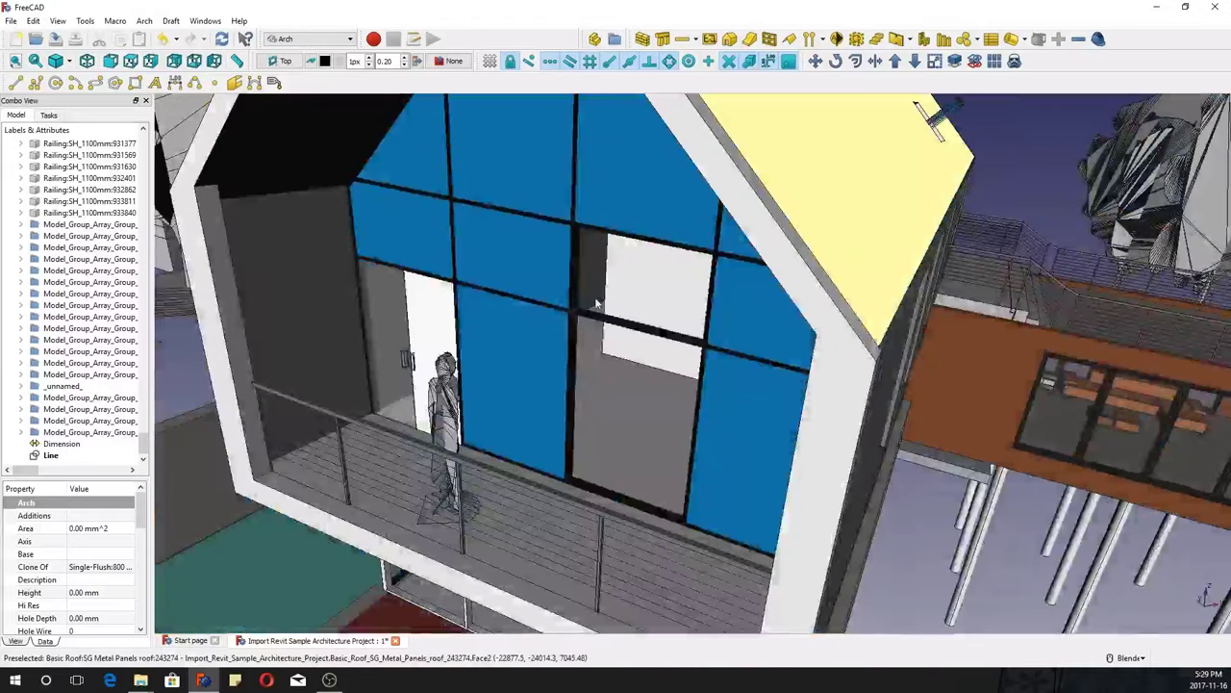
scroll(612, 281, up, 6)
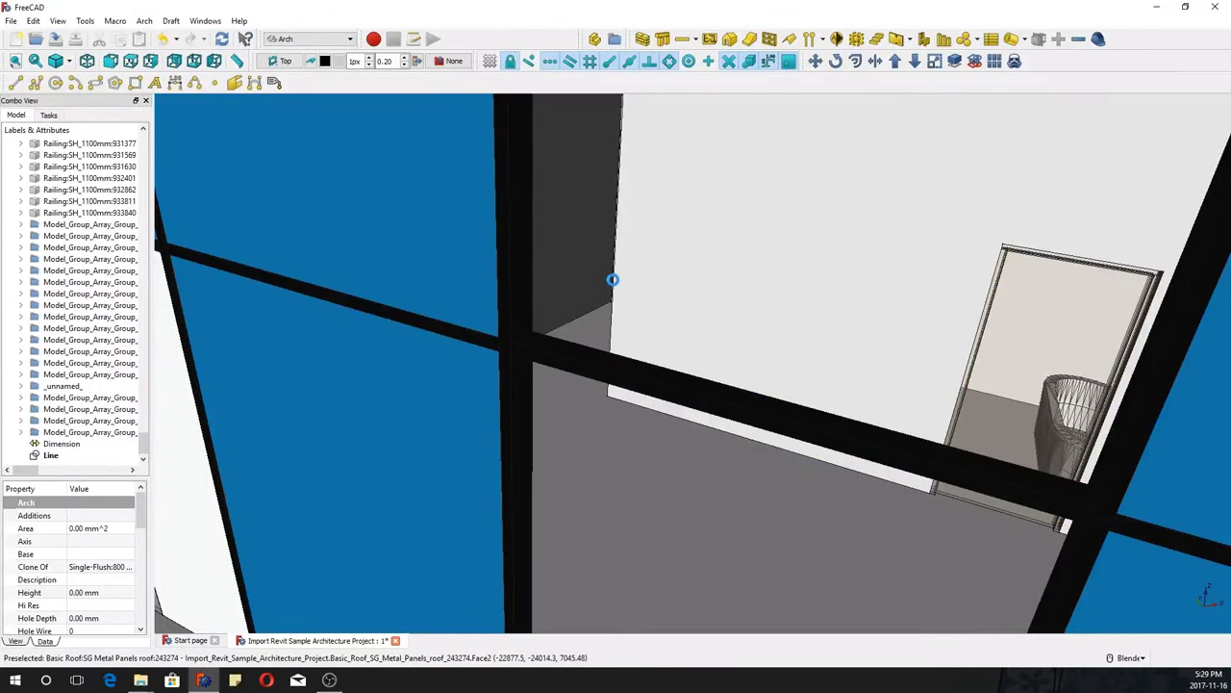